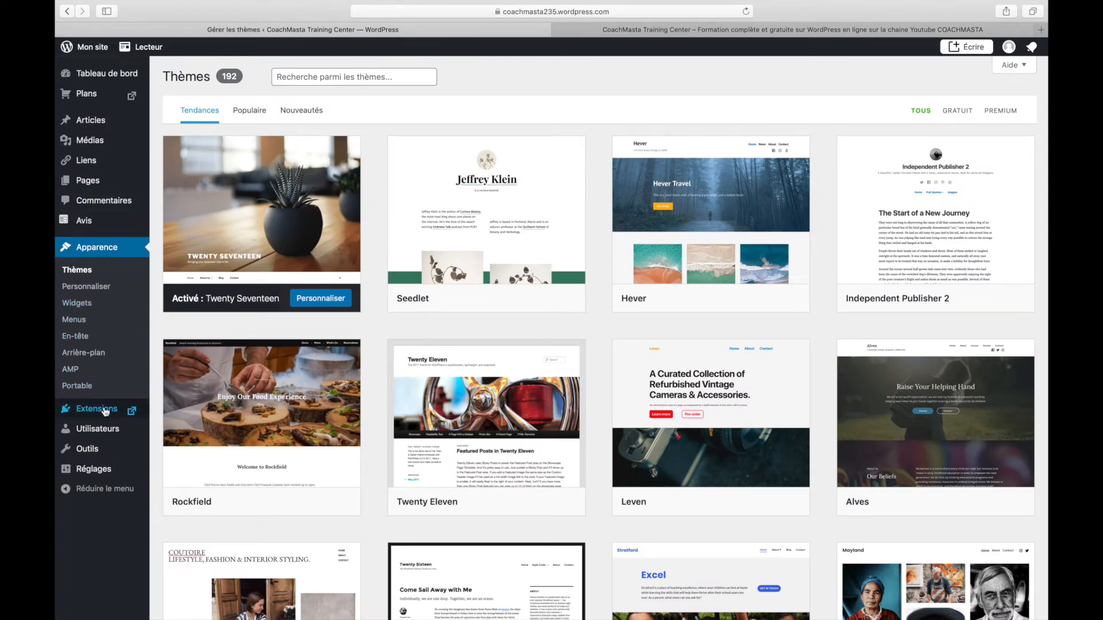
Look over the live homepage in its tab, scrolling up and down through the page
mouse_move(108, 429)
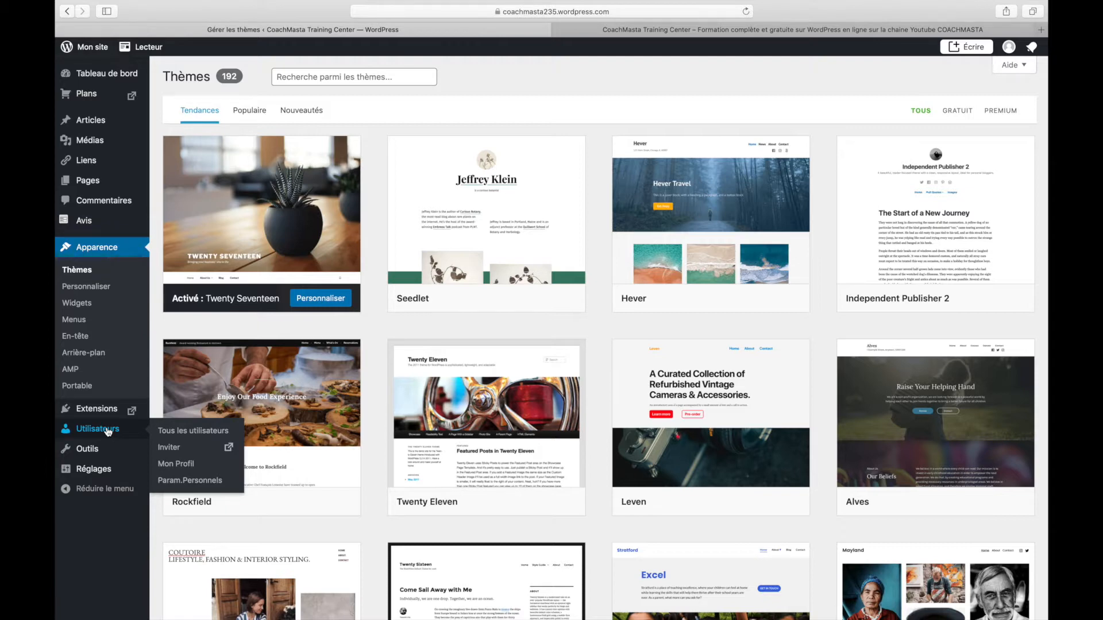
mouse_move(101, 474)
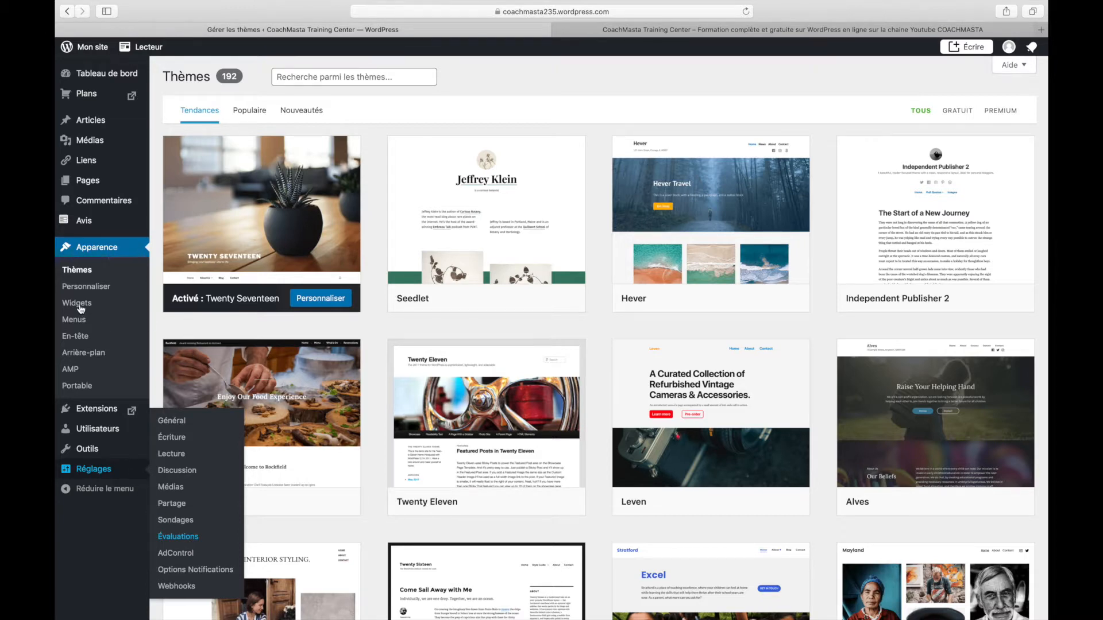
left_click(750, 30)
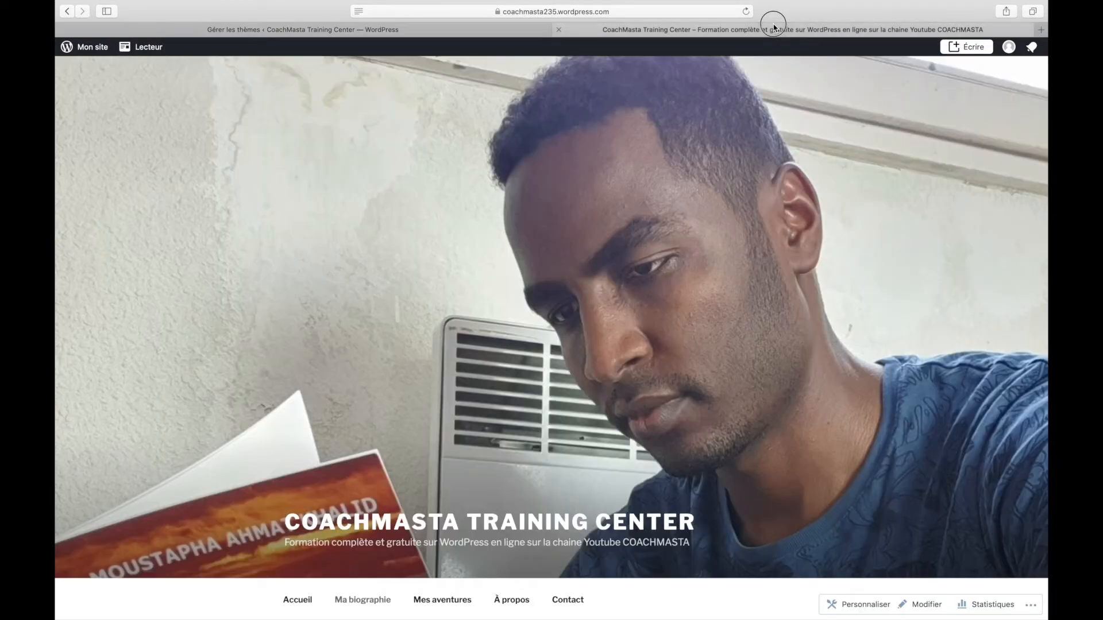
scroll(519, 287, "down", 20)
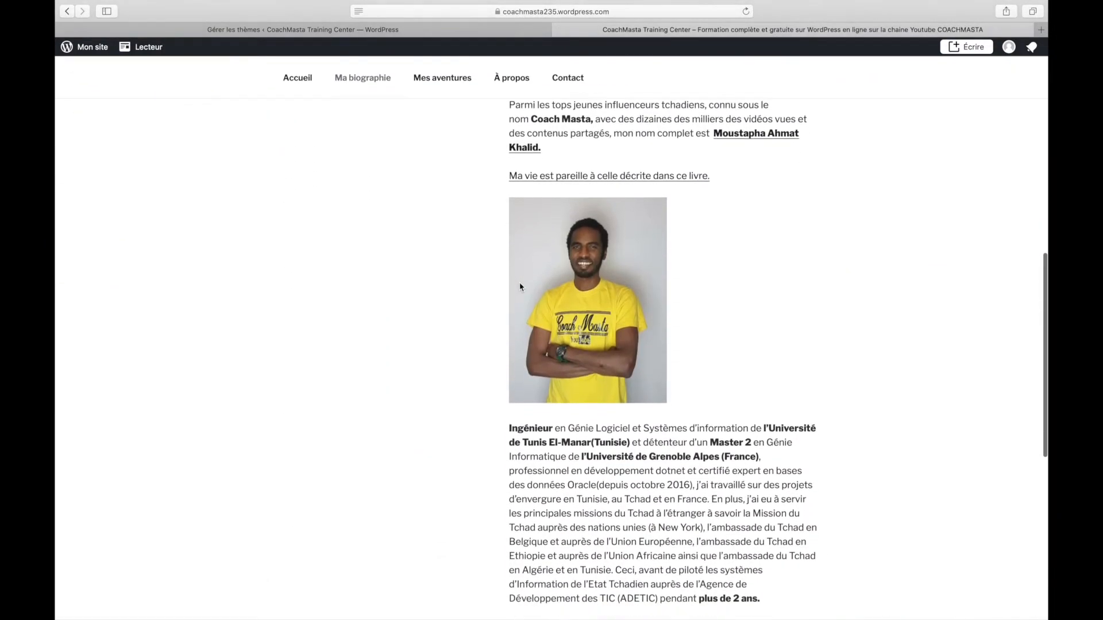
scroll(520, 286, "down", 3)
scroll(520, 286, "up", 20)
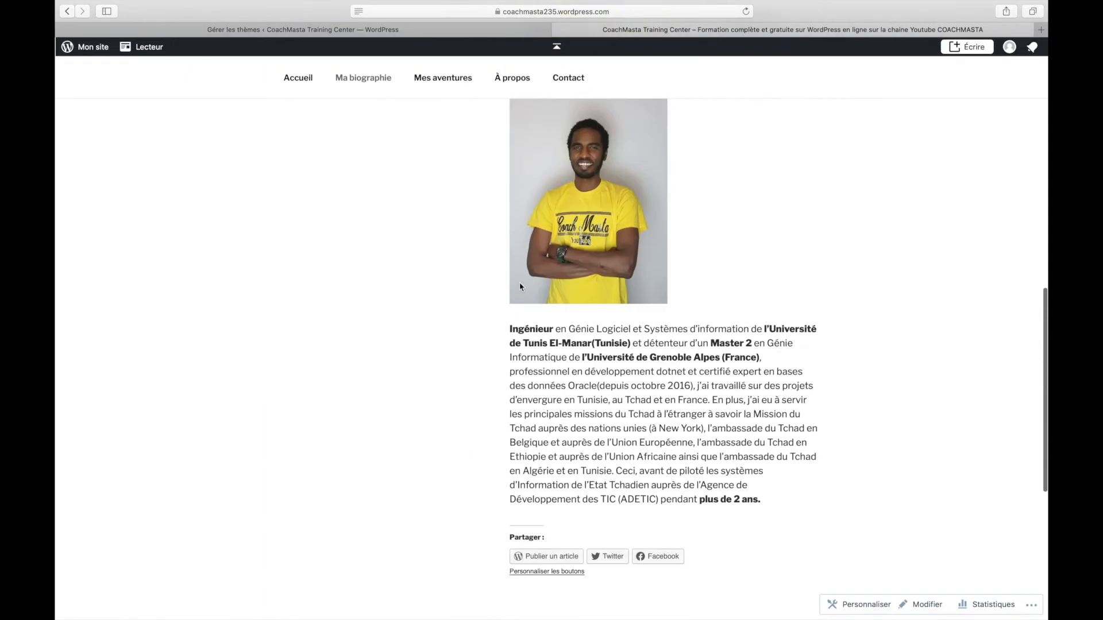
scroll(520, 287, "up", 5)
scroll(373, 369, "down", 3)
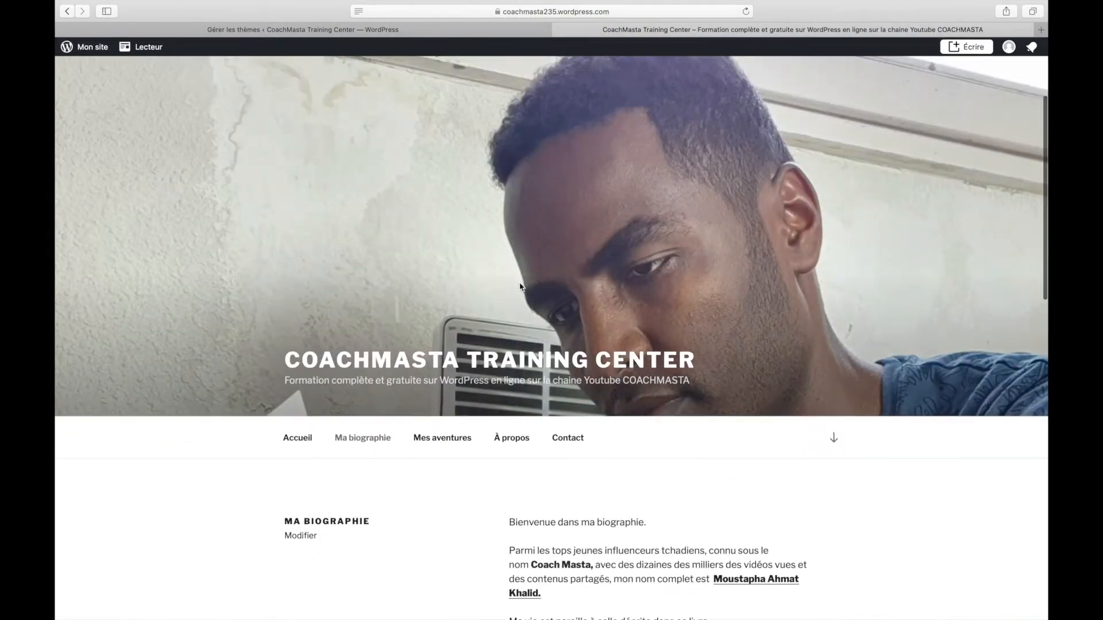
scroll(366, 444, "down", 2)
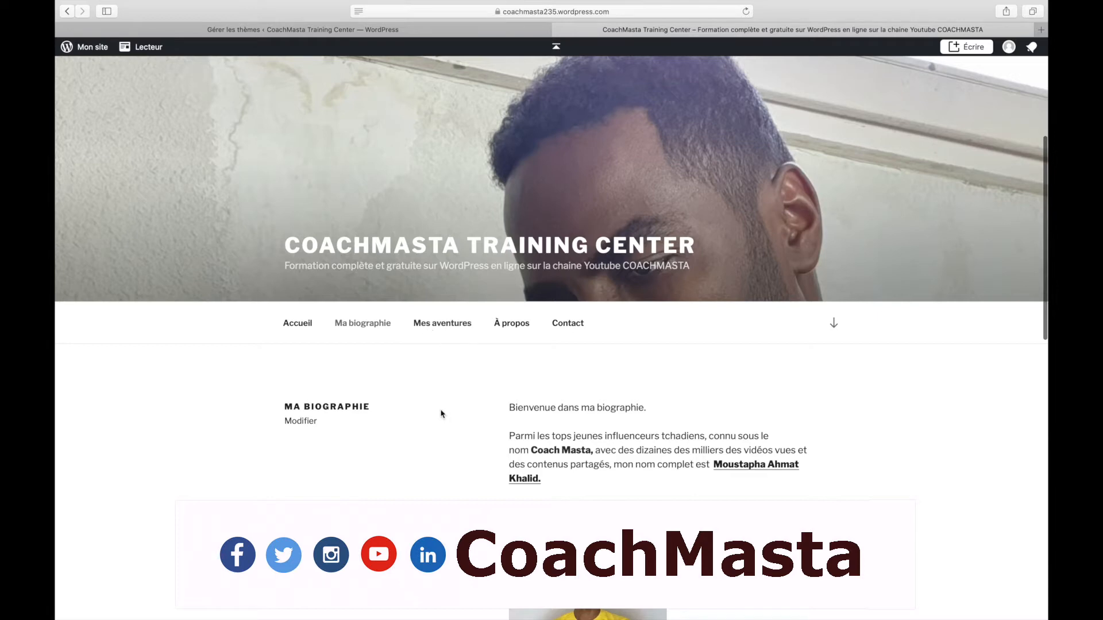
scroll(347, 350, "down", 15)
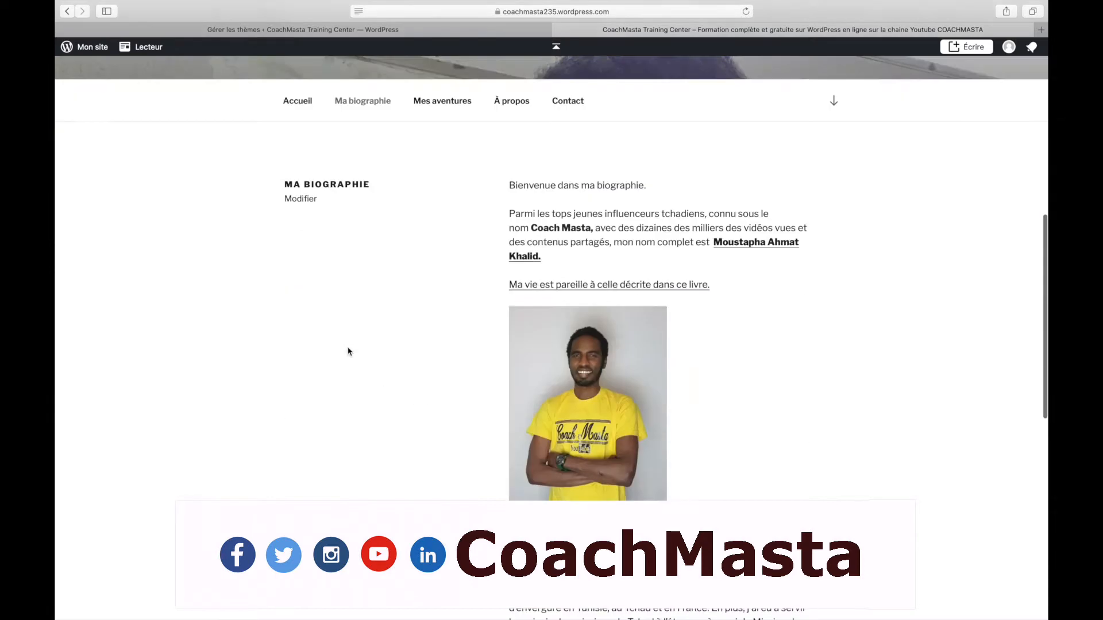
scroll(347, 351, "up", 15)
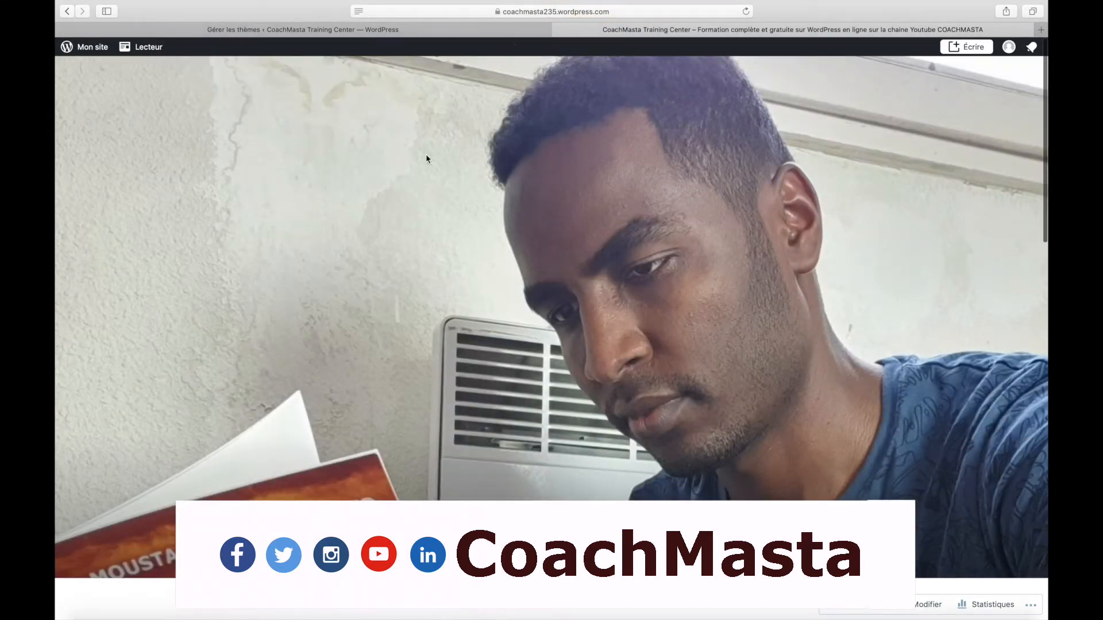
scroll(426, 154, "down", 15)
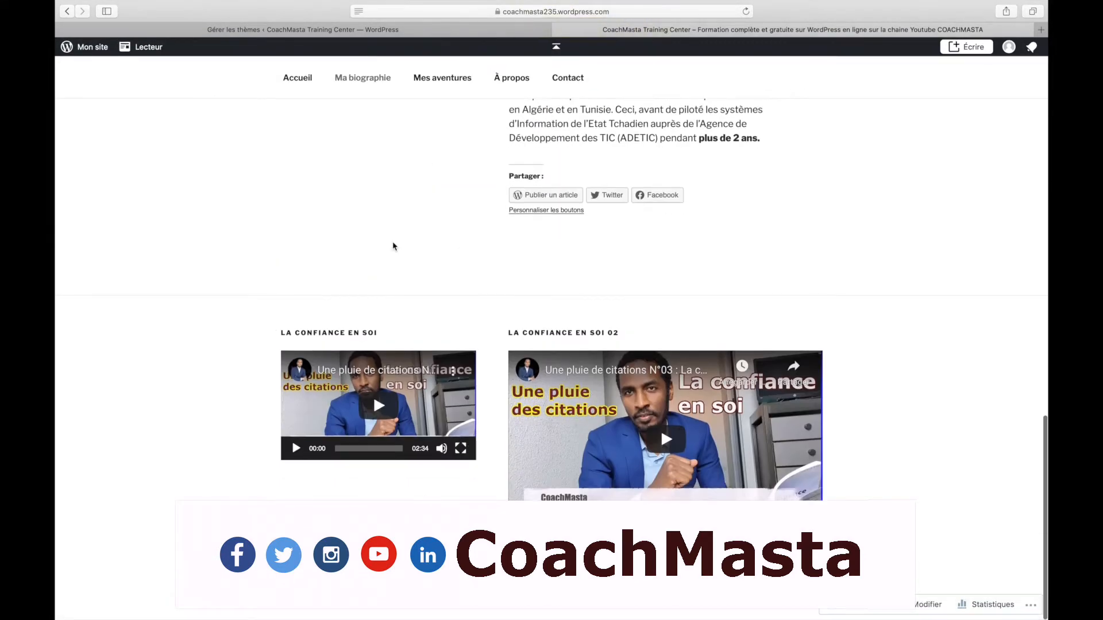
Go to Apparence > Widgets and expand the Footer 1 and Footer 2 areas
left_click(384, 30)
left_click(73, 309)
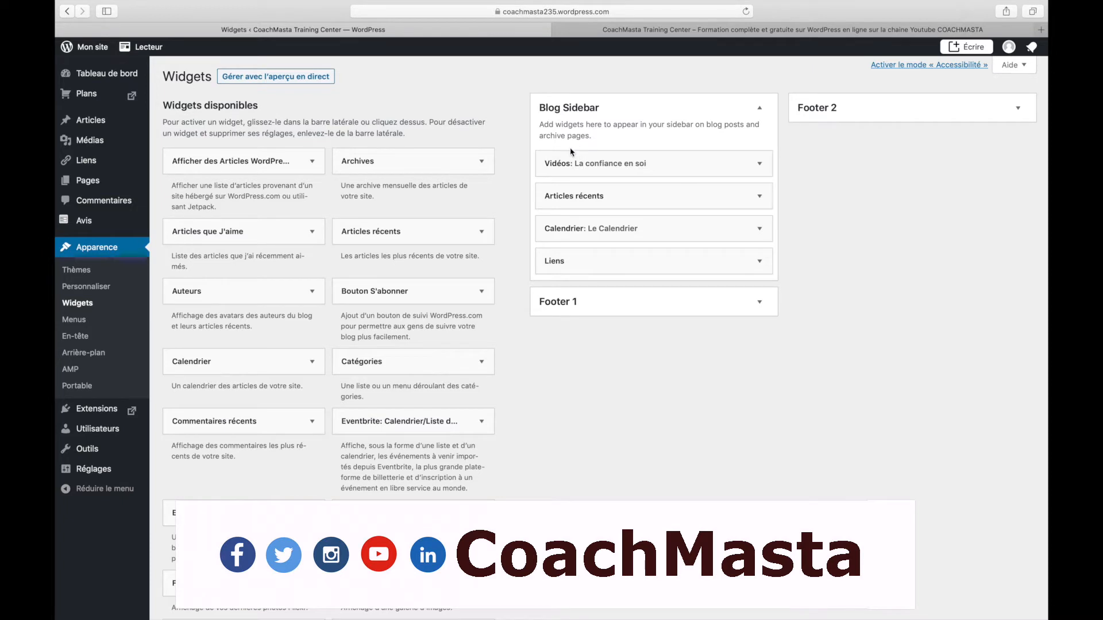
left_click(747, 307)
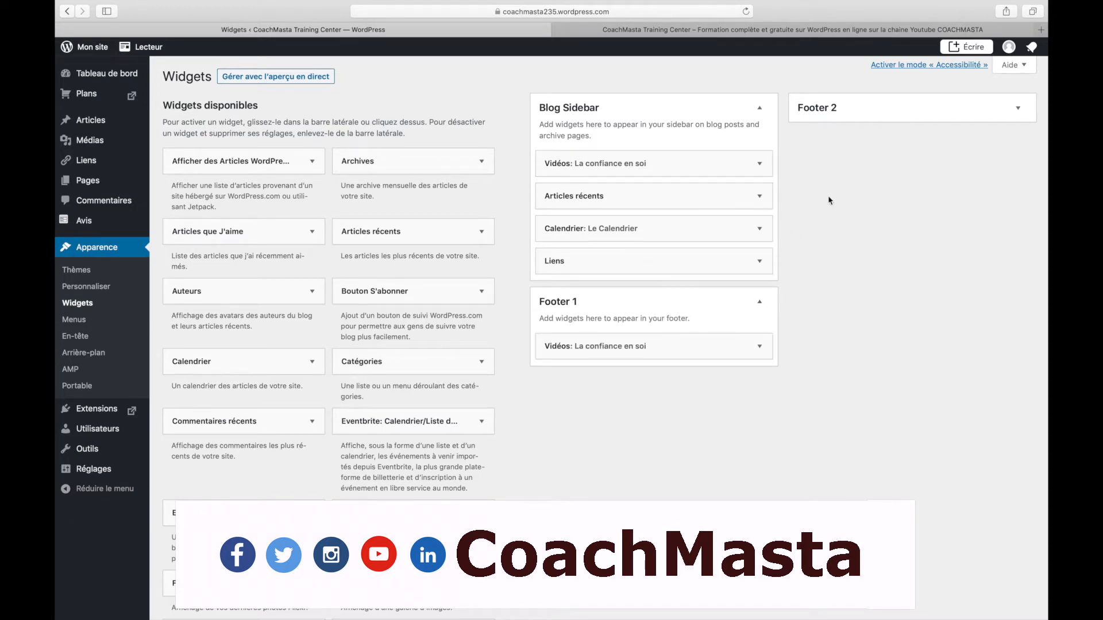
left_click(1012, 114)
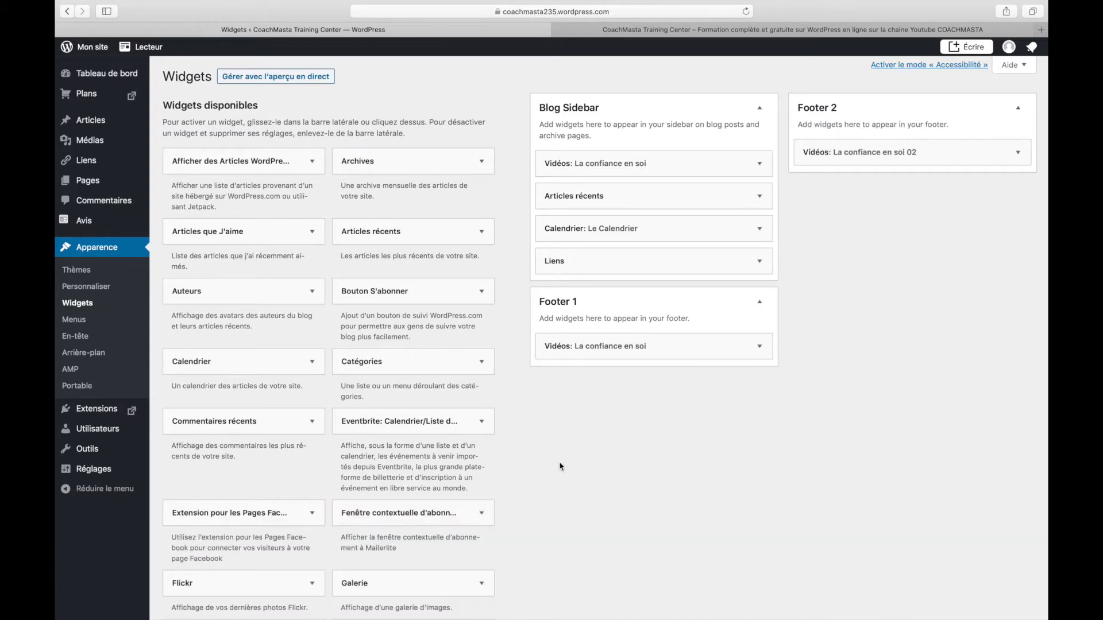
Check Bouton S'abonner placement choices, then browse the list of available widgets
left_click(481, 296)
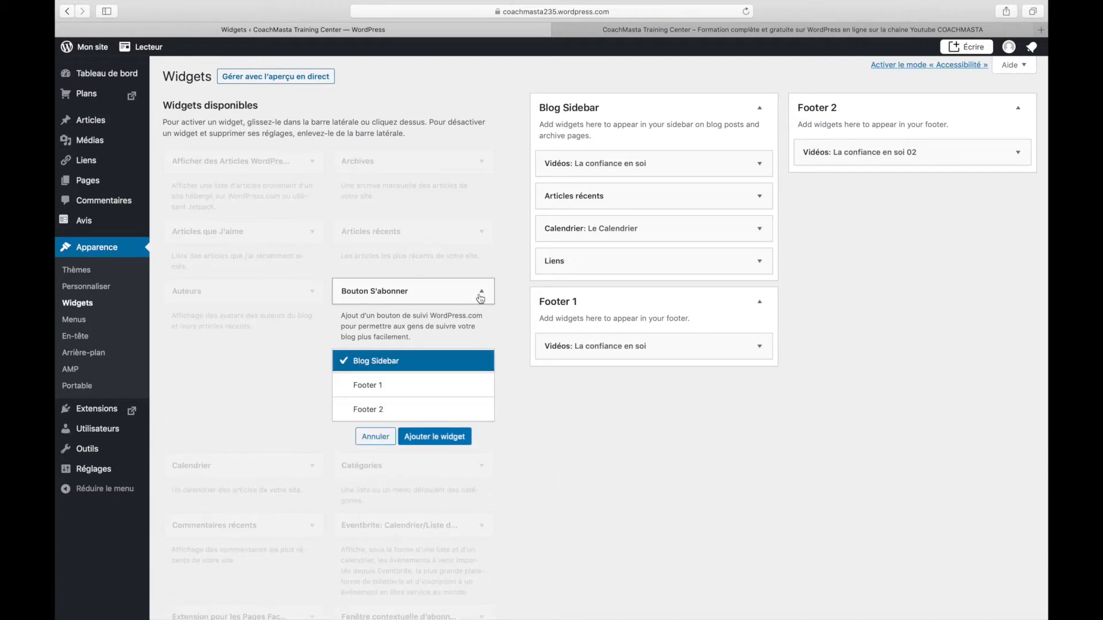
left_click(481, 293)
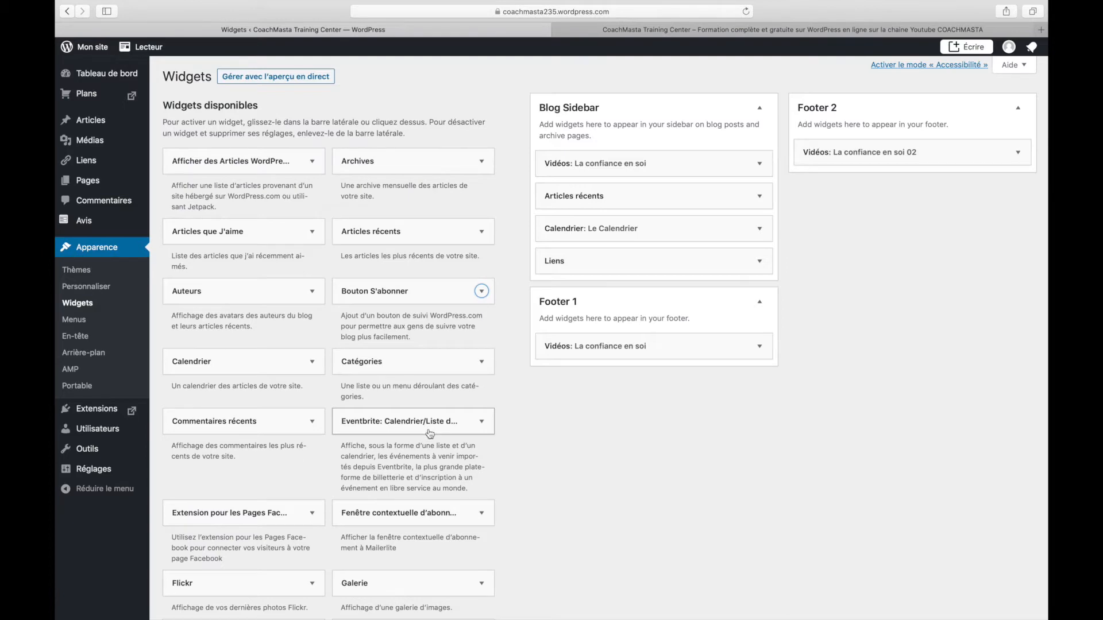
scroll(430, 431, "down", 3)
scroll(430, 434, "down", 10)
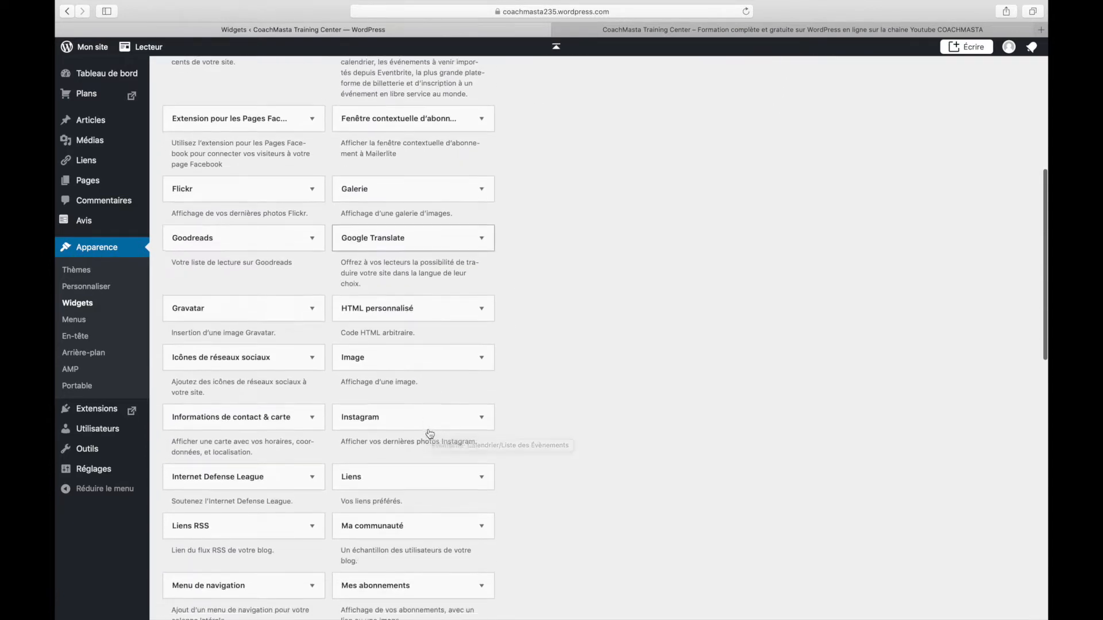
scroll(429, 434, "down", 6)
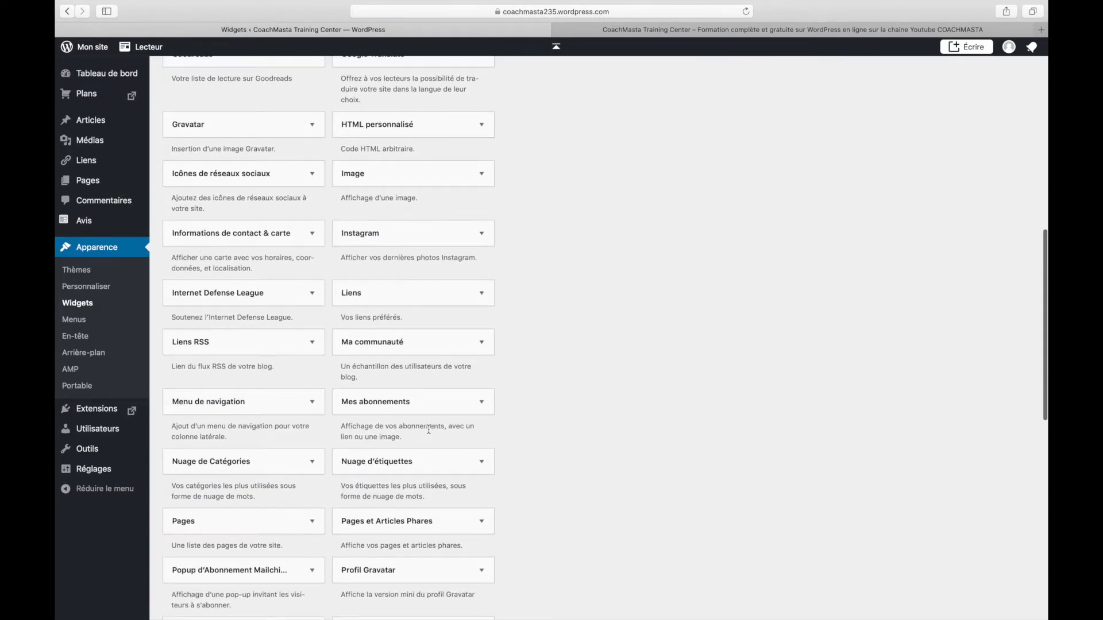
scroll(429, 430, "down", 8)
scroll(429, 430, "down", 8)
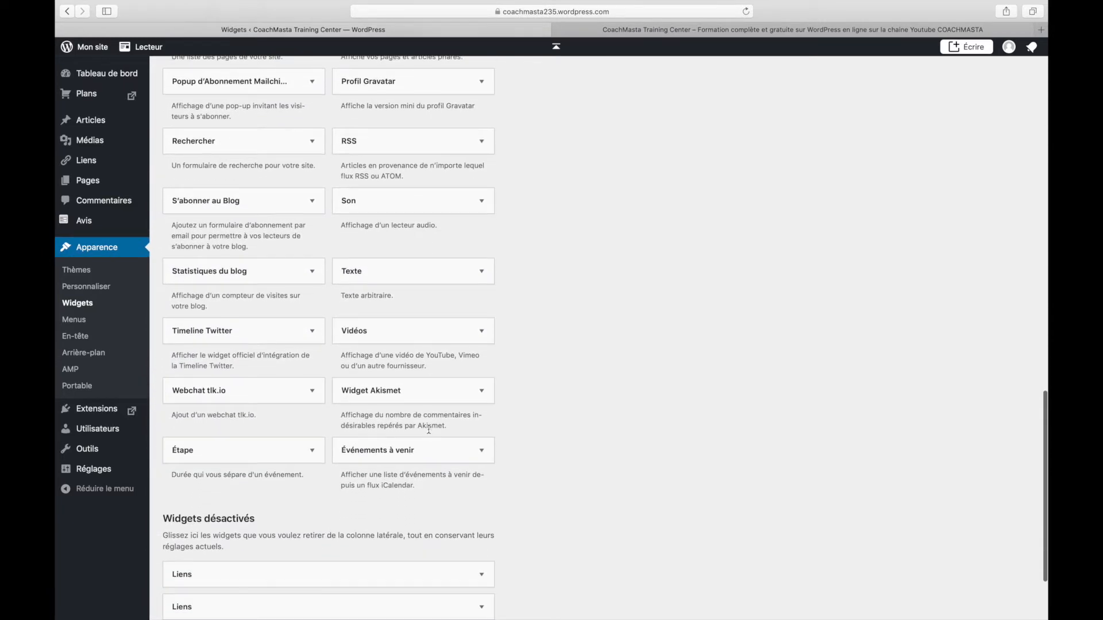
scroll(428, 430, "down", 2)
scroll(430, 433, "up", 5)
scroll(428, 428, "up", 8)
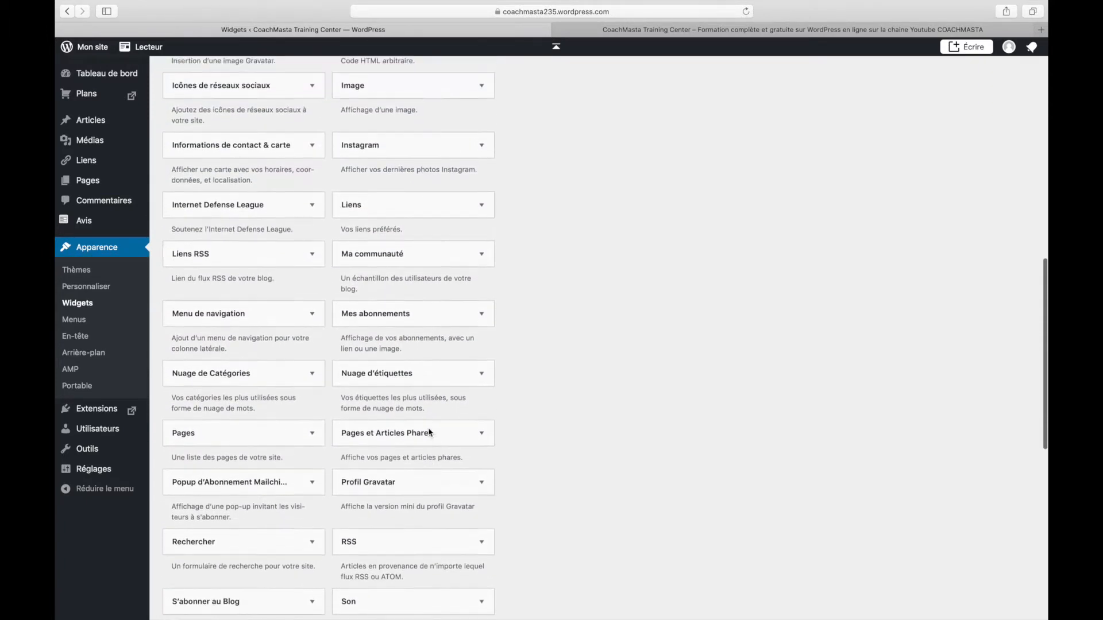
scroll(430, 432, "up", 7)
scroll(428, 138, "up", 10)
Put an Image widget 'Mon image' with the Eiffel Tower photo under Vidéos, then reload the site
left_click_drag(432, 588, 658, 212)
left_click(686, 261)
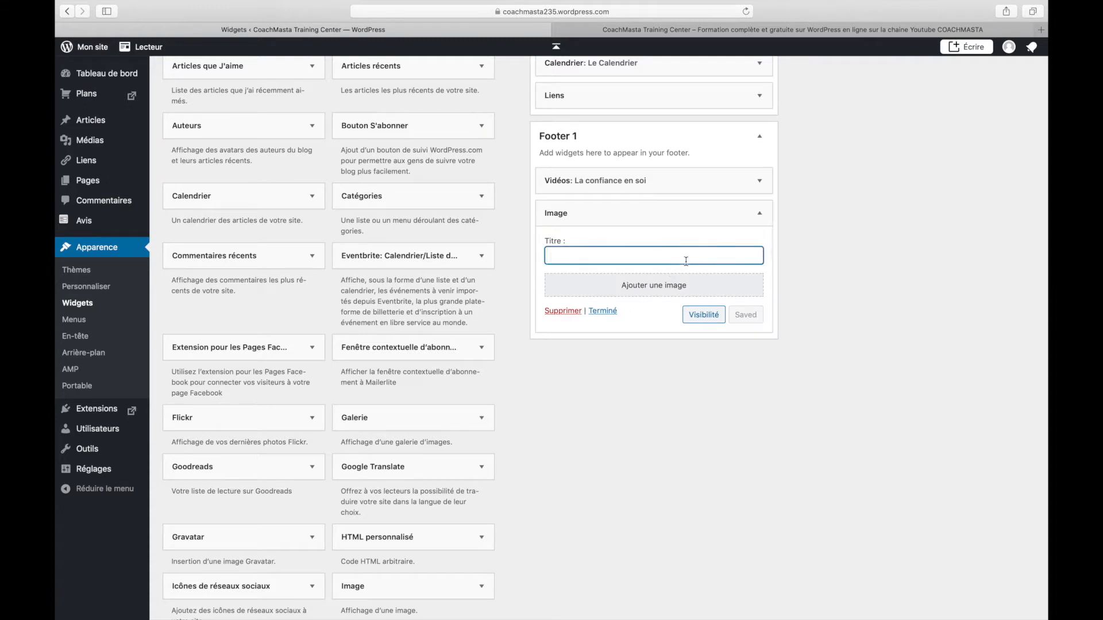
type("Mon image")
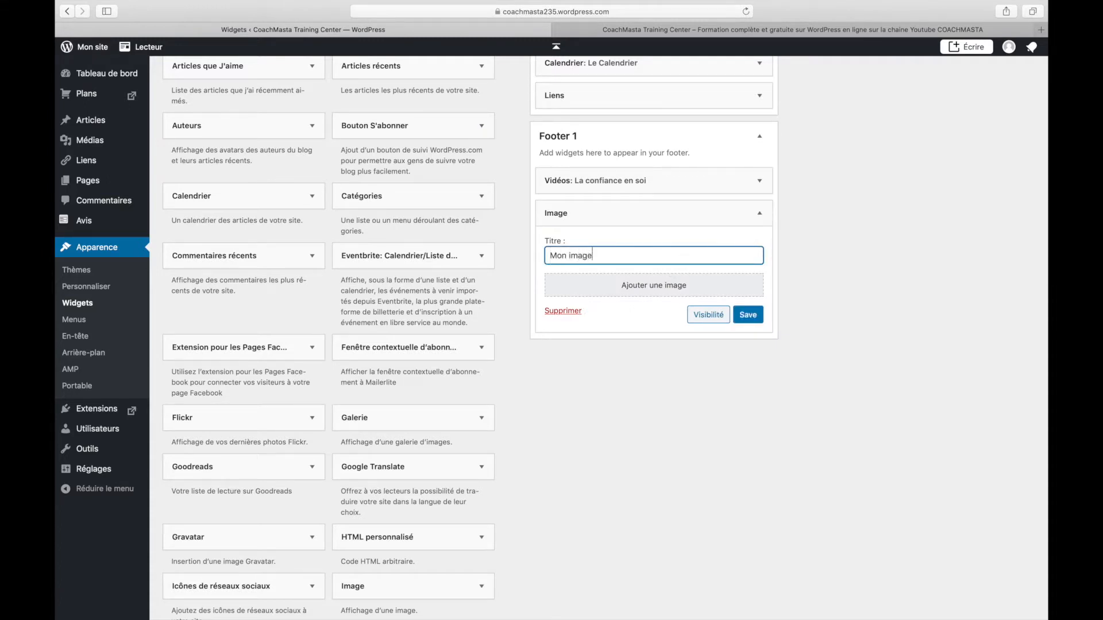
left_click(706, 293)
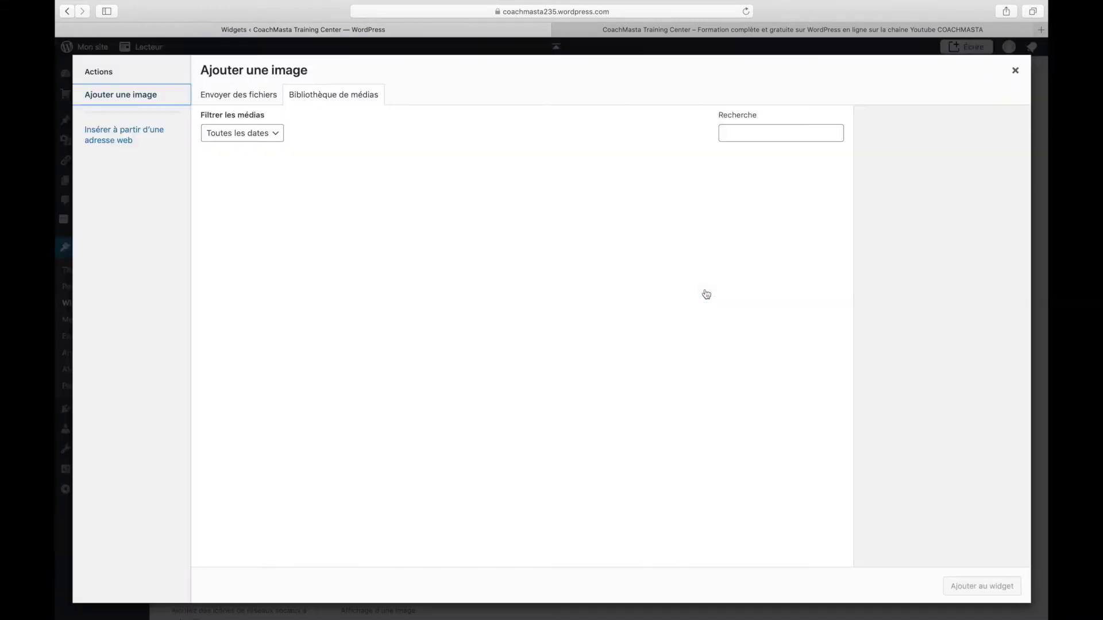
left_click(408, 179)
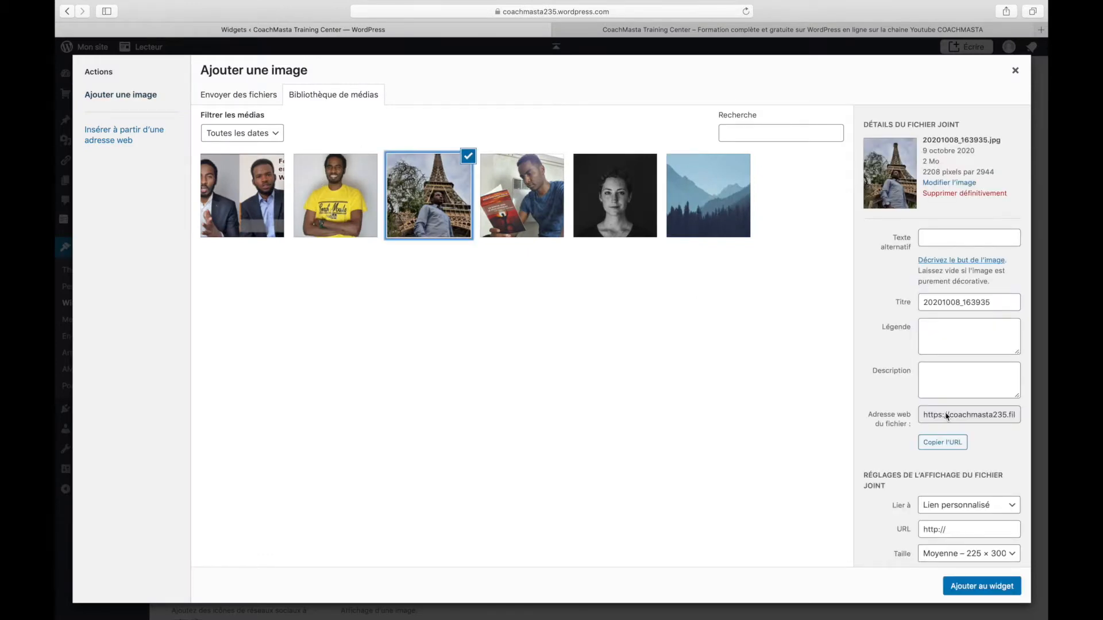
left_click(980, 585)
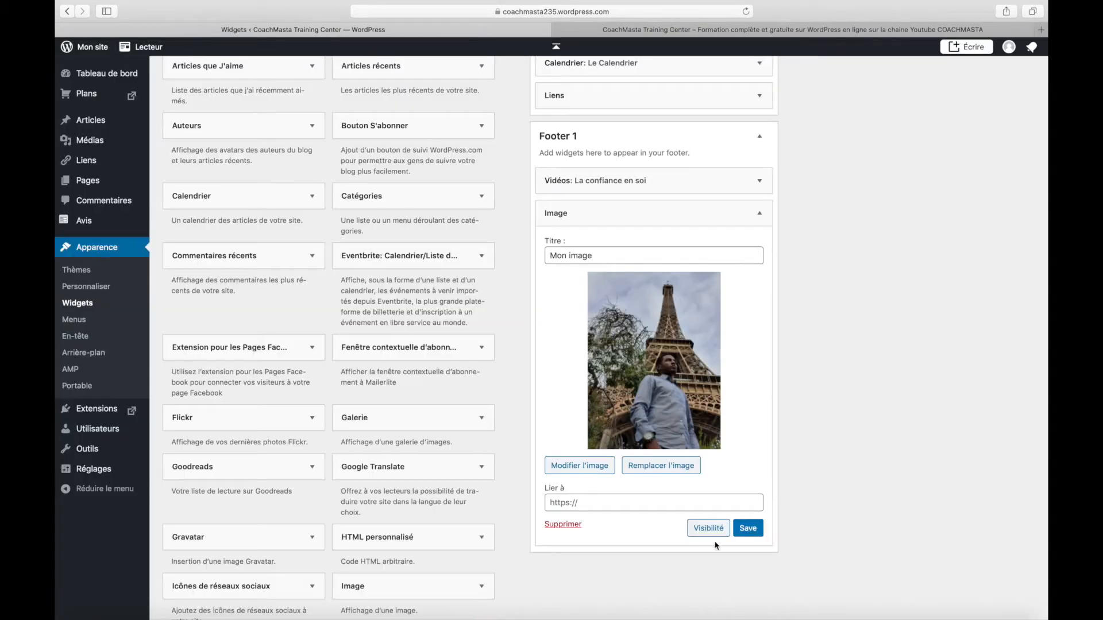
left_click(747, 528)
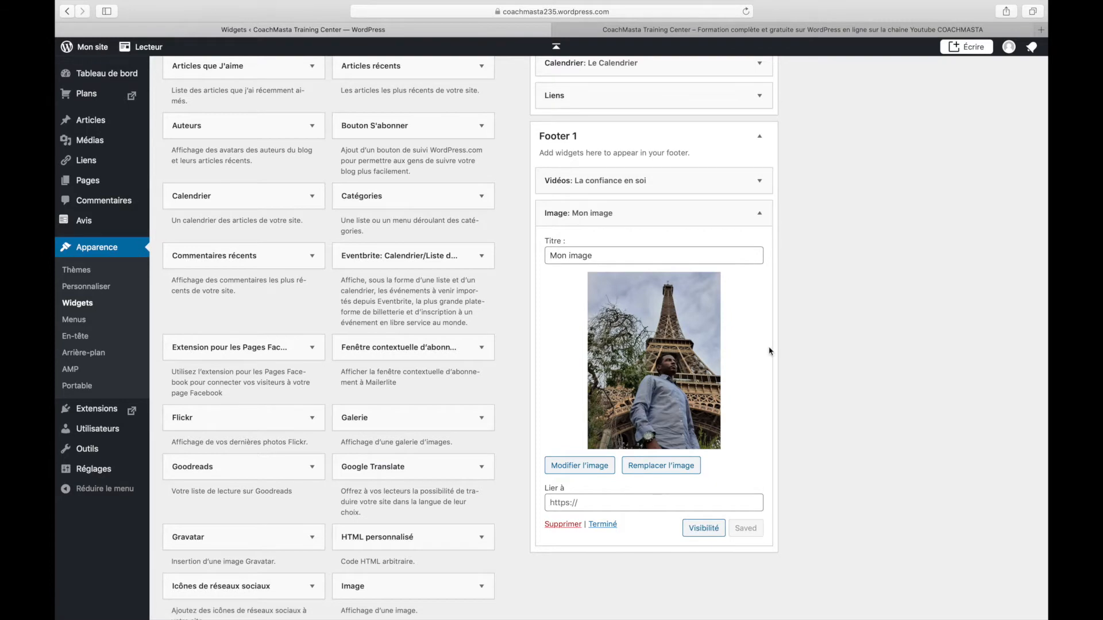
left_click(648, 33)
left_click(746, 12)
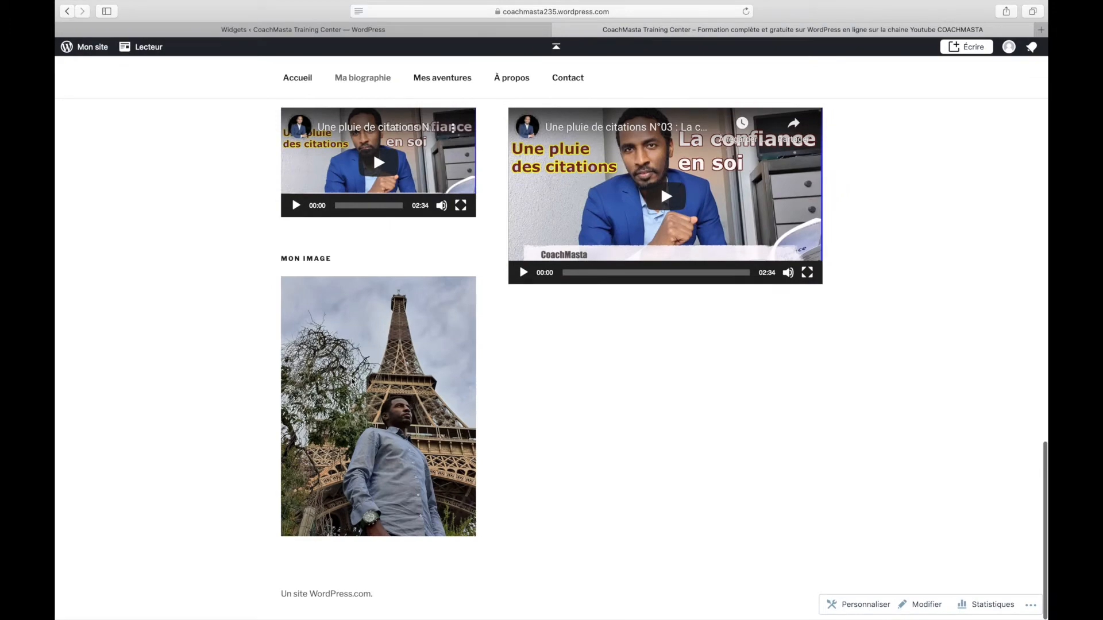
Open the À propos page on the live site and scroll to its footer
scroll(538, 451, "up", 3)
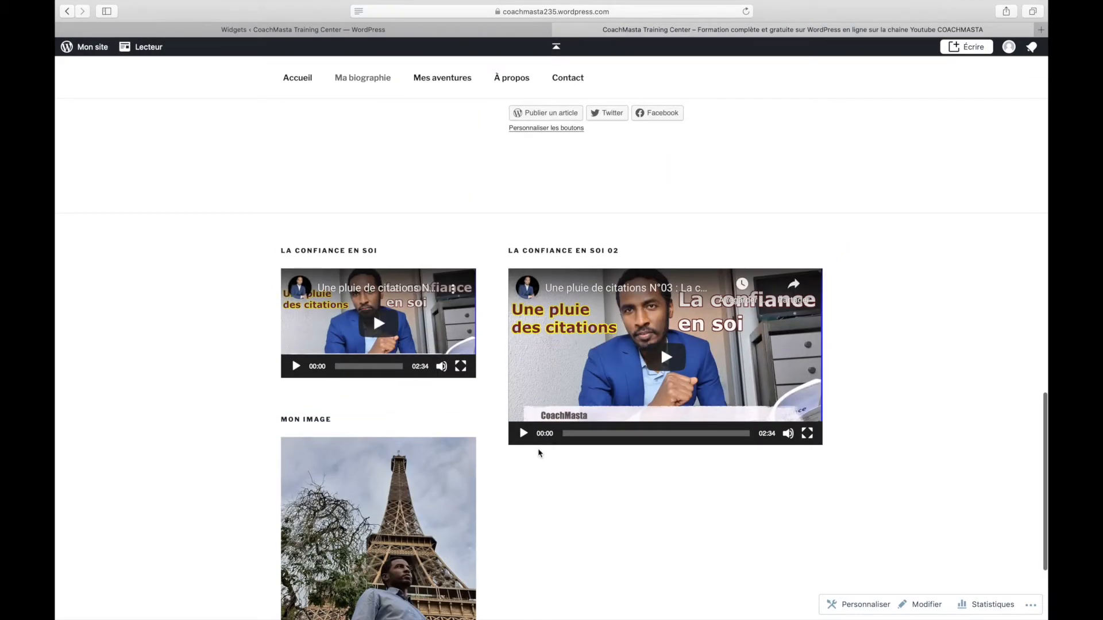
scroll(953, 460, "up", 15)
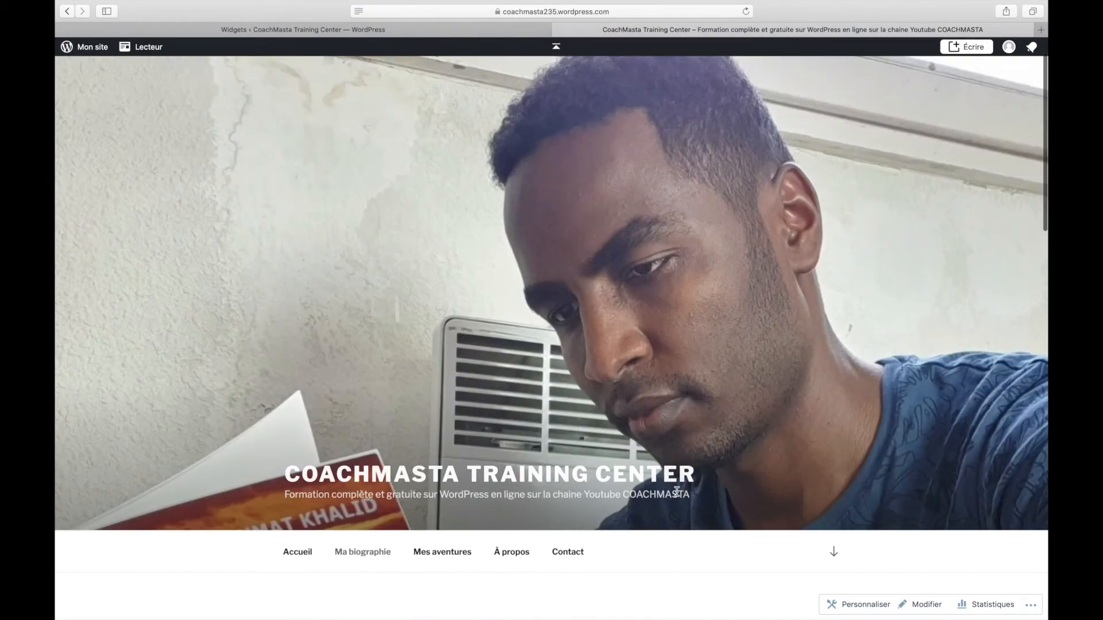
left_click(528, 553)
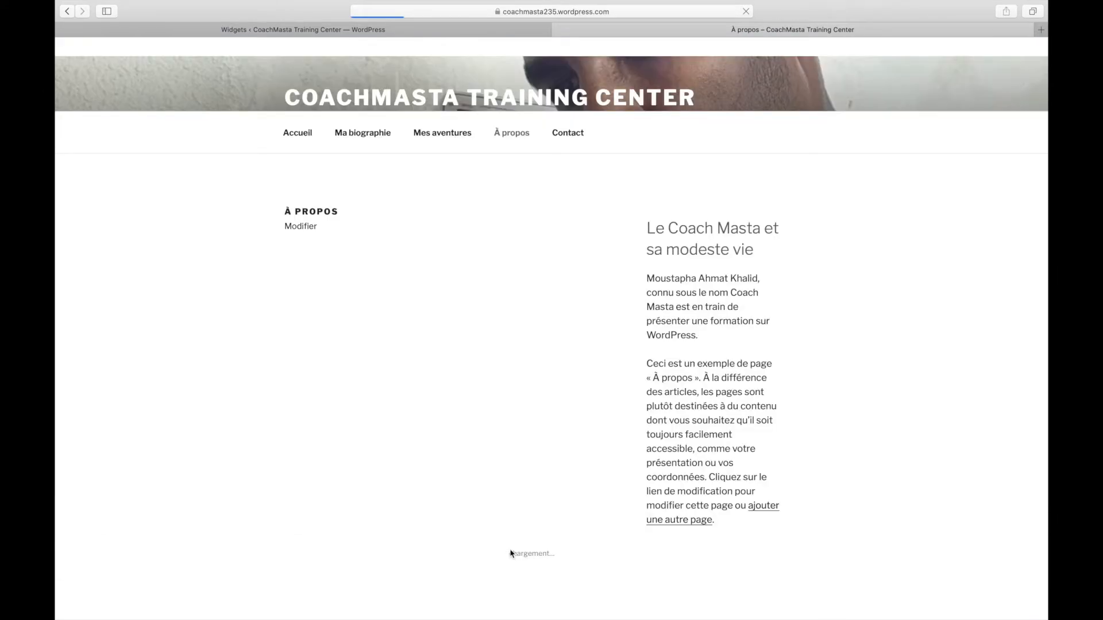
scroll(511, 553, "down", 10)
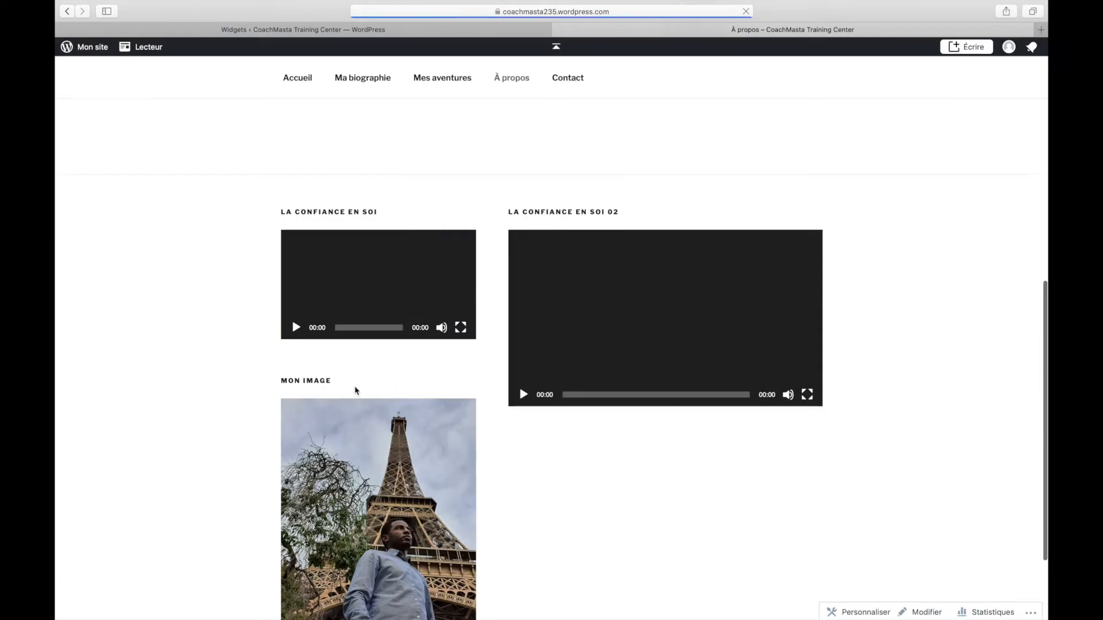
Compare the À propos footer with the Widgets tab, ending back on the Widgets page
left_click(303, 29)
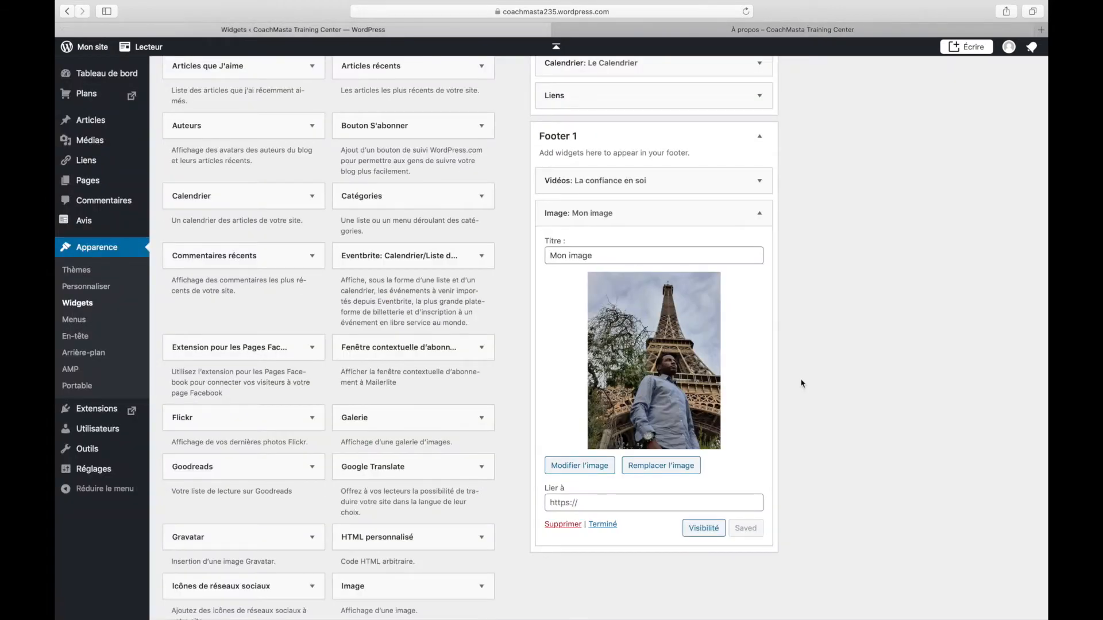
scroll(803, 384, "up", 3)
left_click(752, 30)
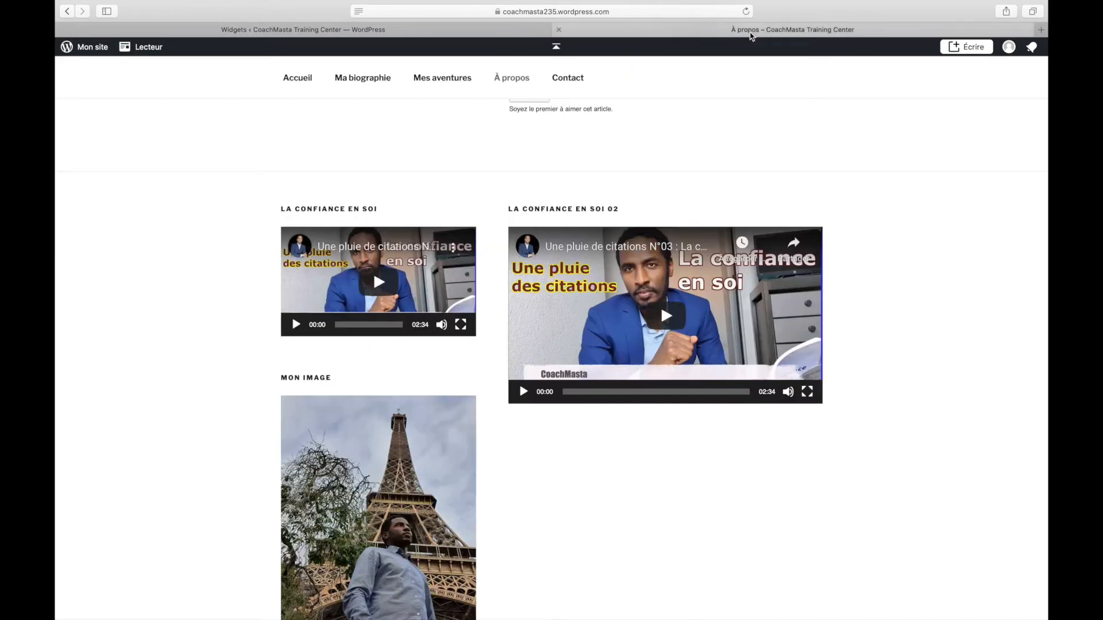
scroll(795, 336, "up", 10)
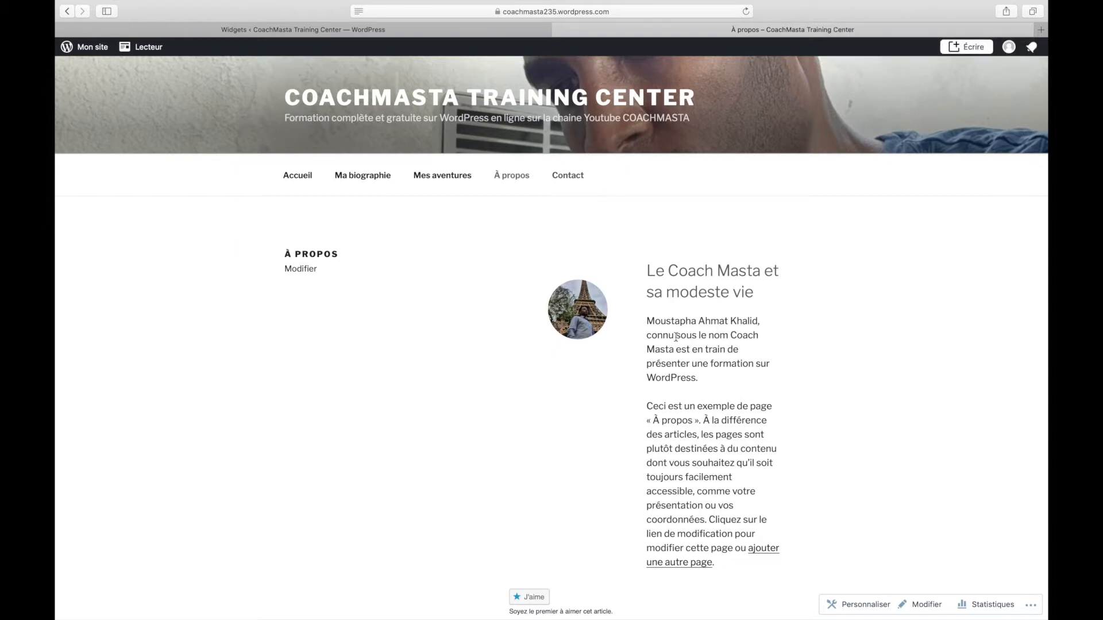
scroll(638, 265, "down", 10)
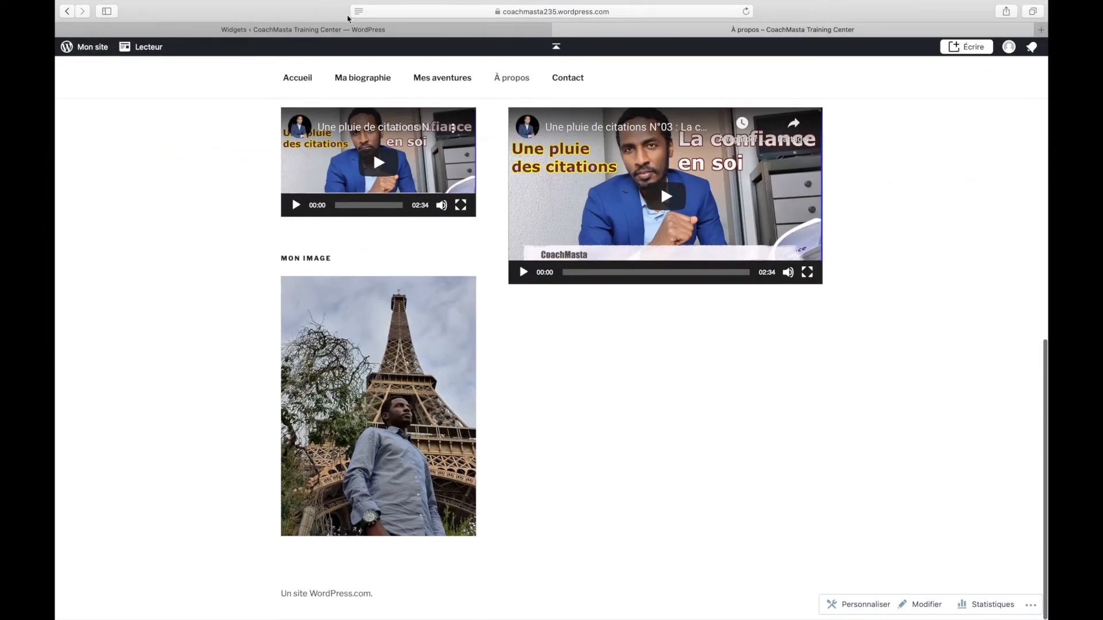
left_click(331, 29)
scroll(489, 341, "down", 3)
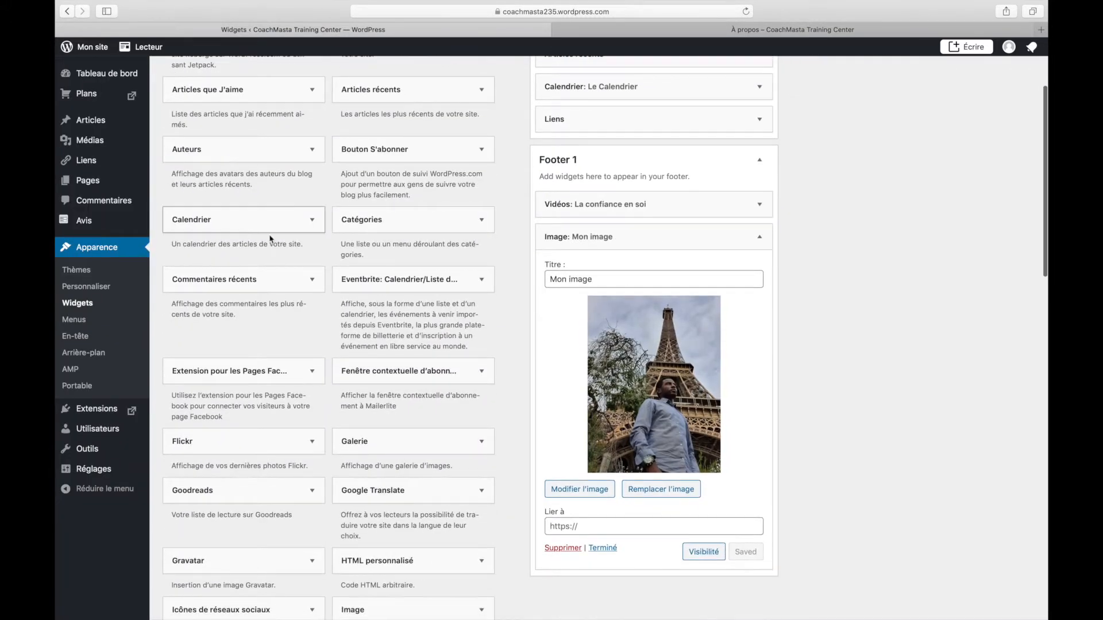
Drop the Calendrier widget into Footer 2, title it 'Calendrier', and save
scroll(735, 217, "up", 3)
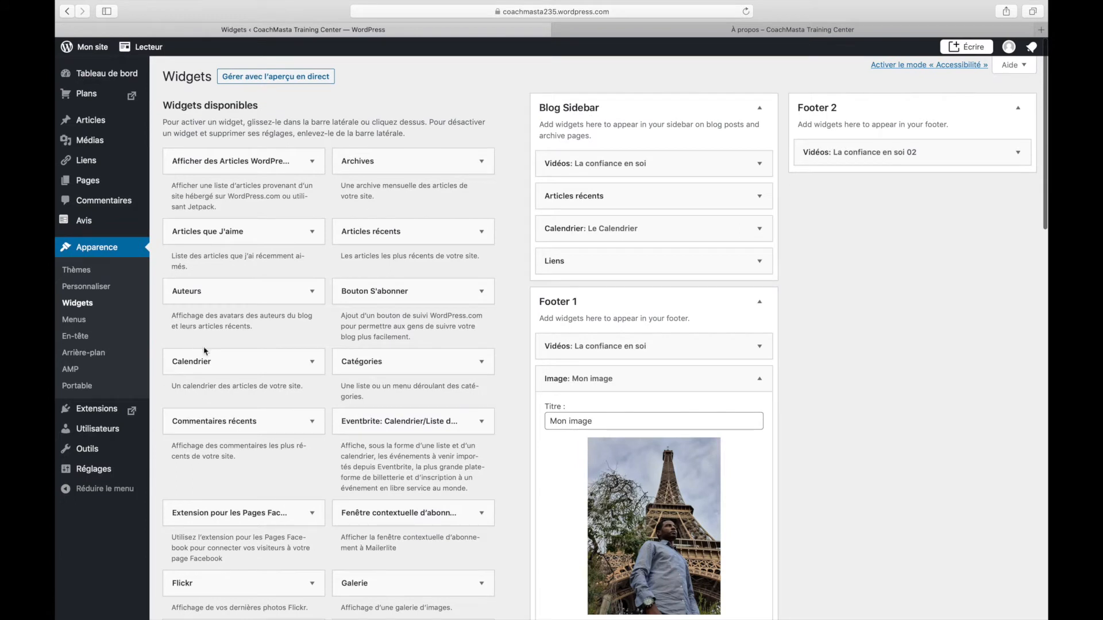
left_click_drag(221, 362, 928, 175)
left_click(880, 225)
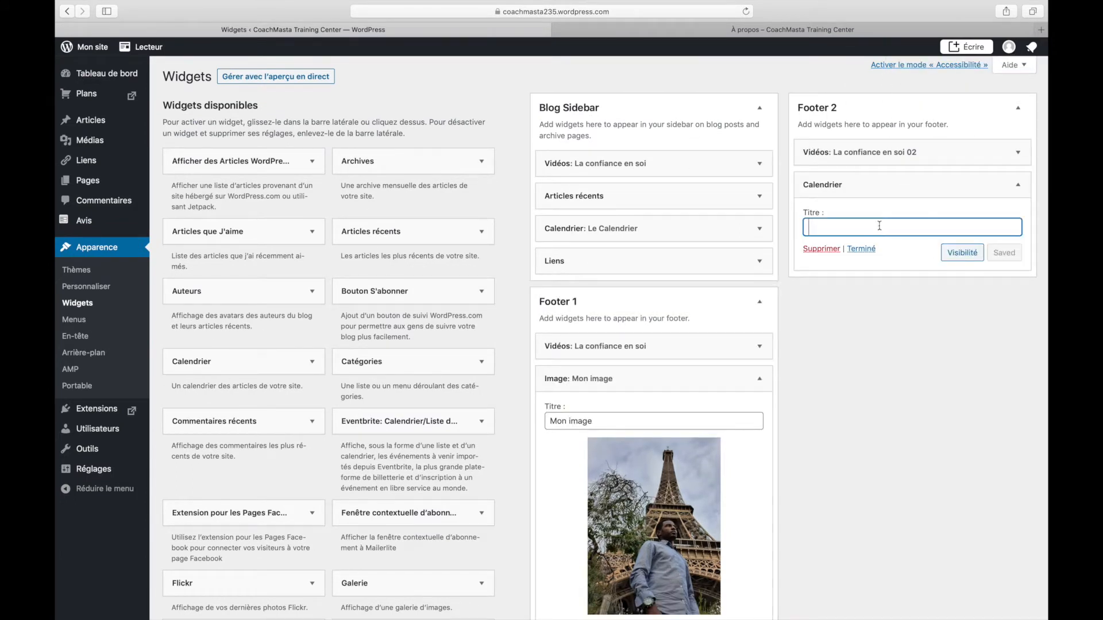
type("Calendrier")
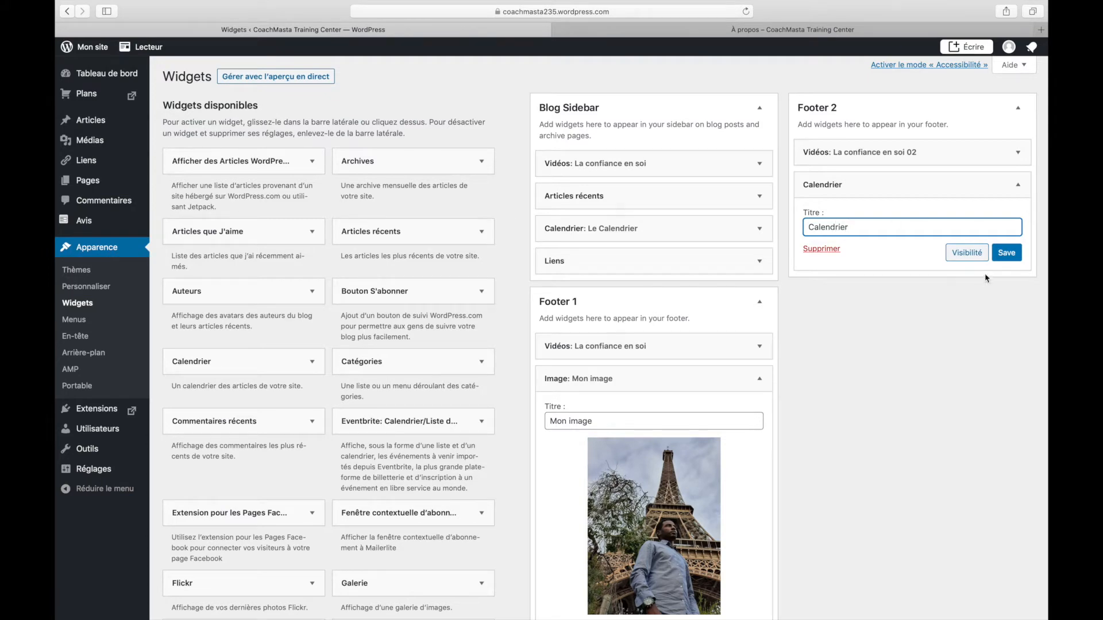
left_click(1006, 253)
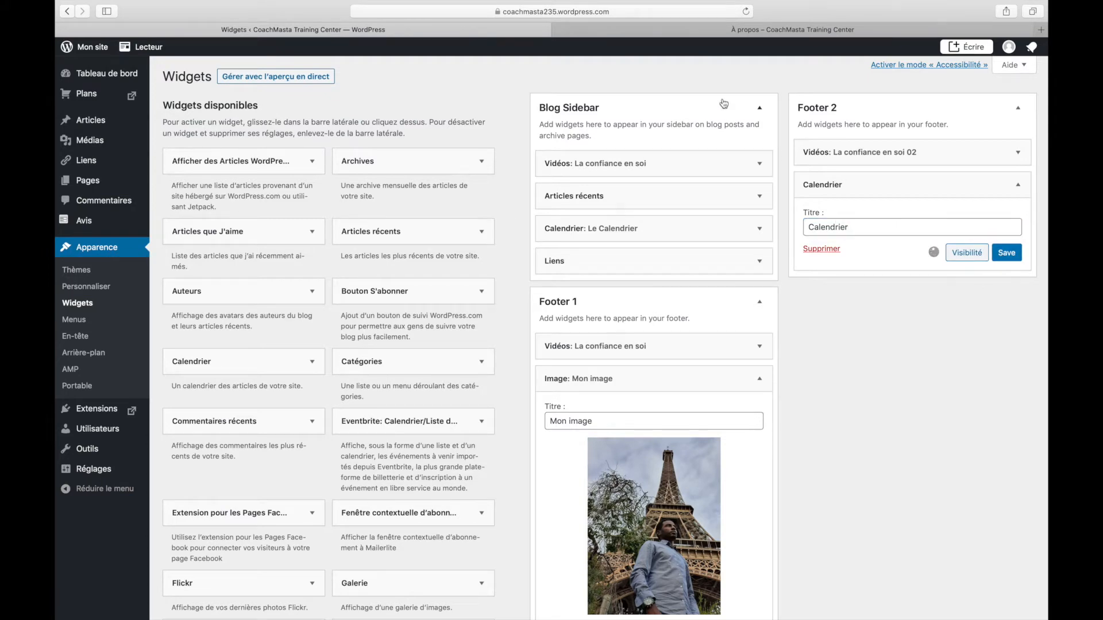
Reload the À propos page to see the octobre 2020 calendar, then return to Widgets
left_click(739, 28)
left_click(746, 11)
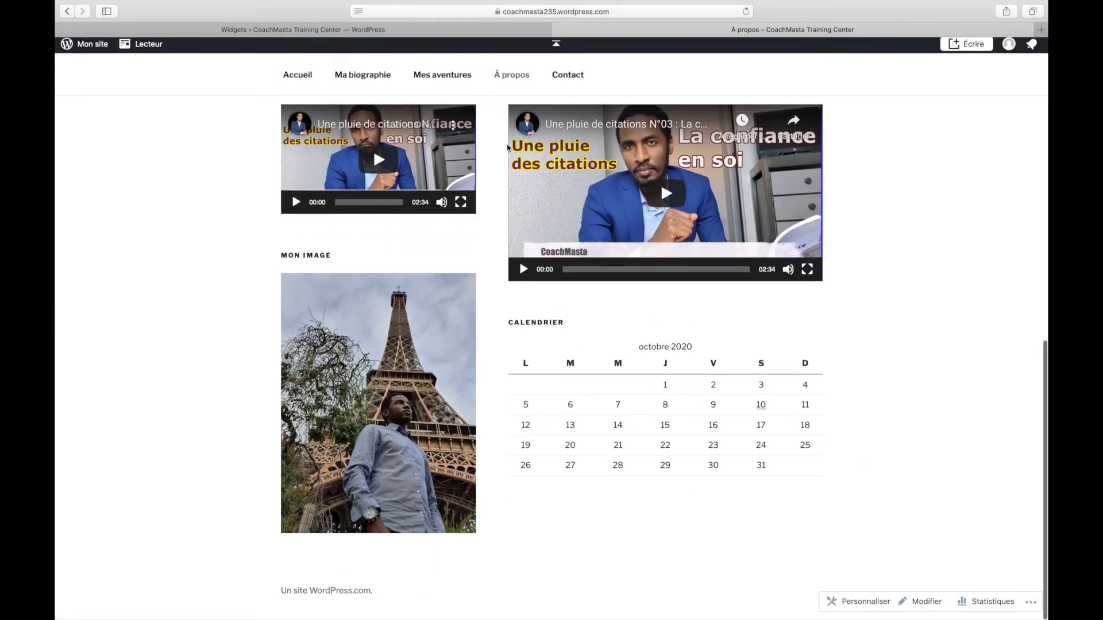
left_click(432, 34)
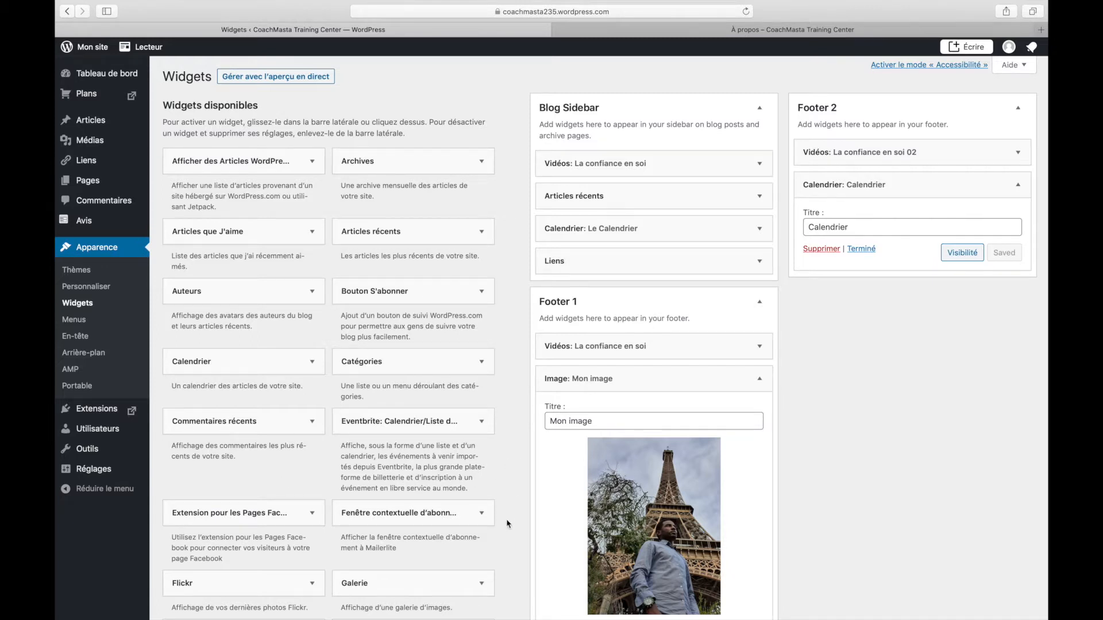
scroll(507, 523, "down", 5)
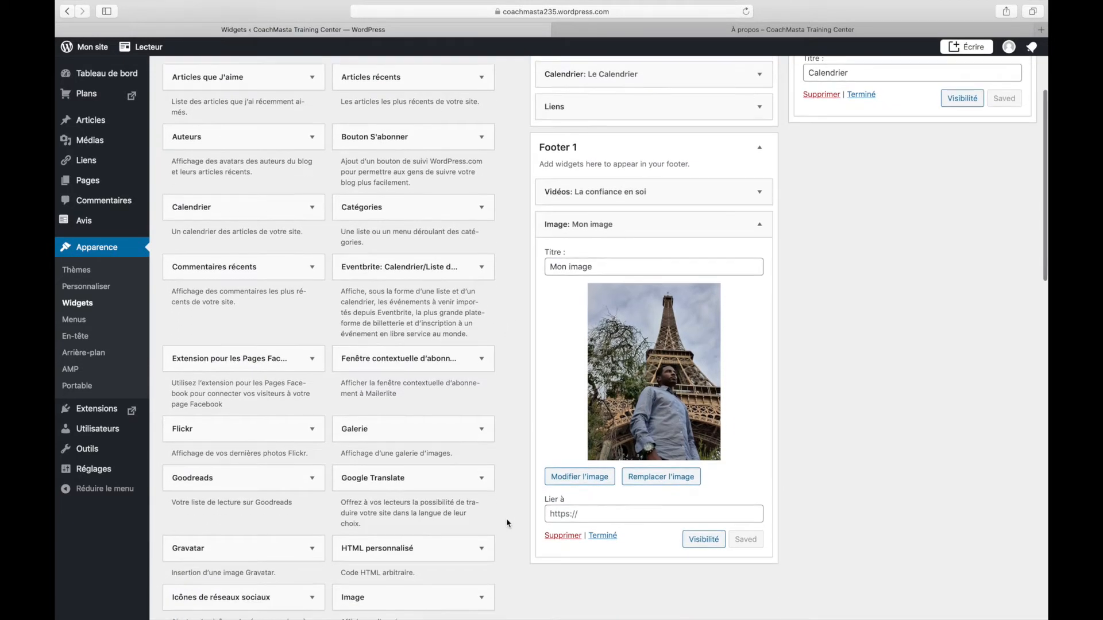
Save an HTML personnalisé widget 'Copyright' reading 'Tous droits reservés' in Footer 2, then reload the site
scroll(508, 523, "down", 4)
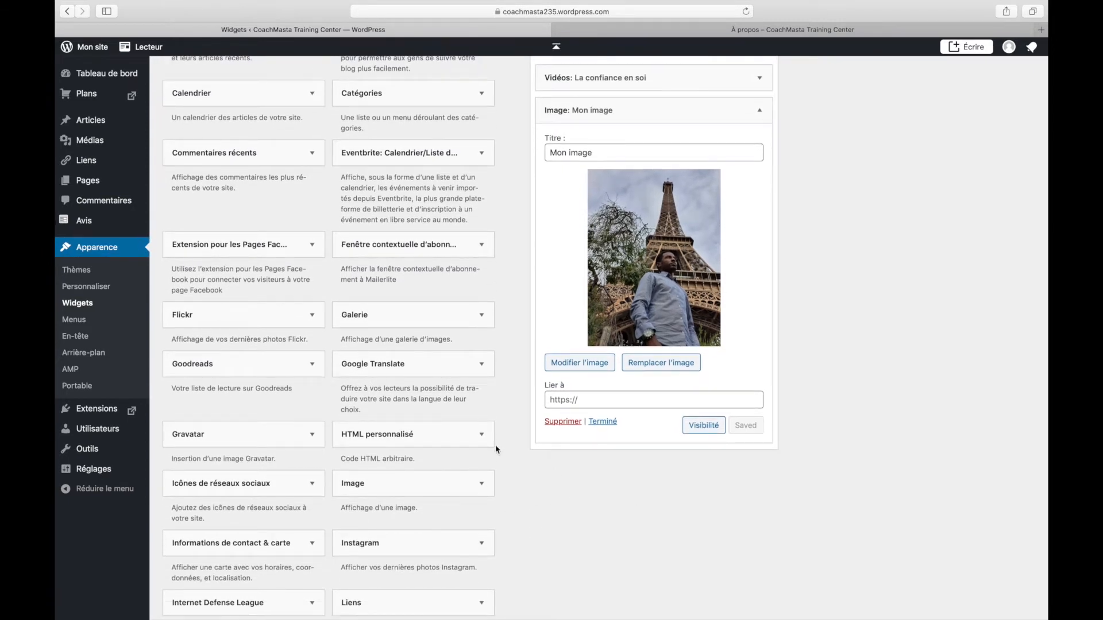
scroll(431, 438, "up", 5)
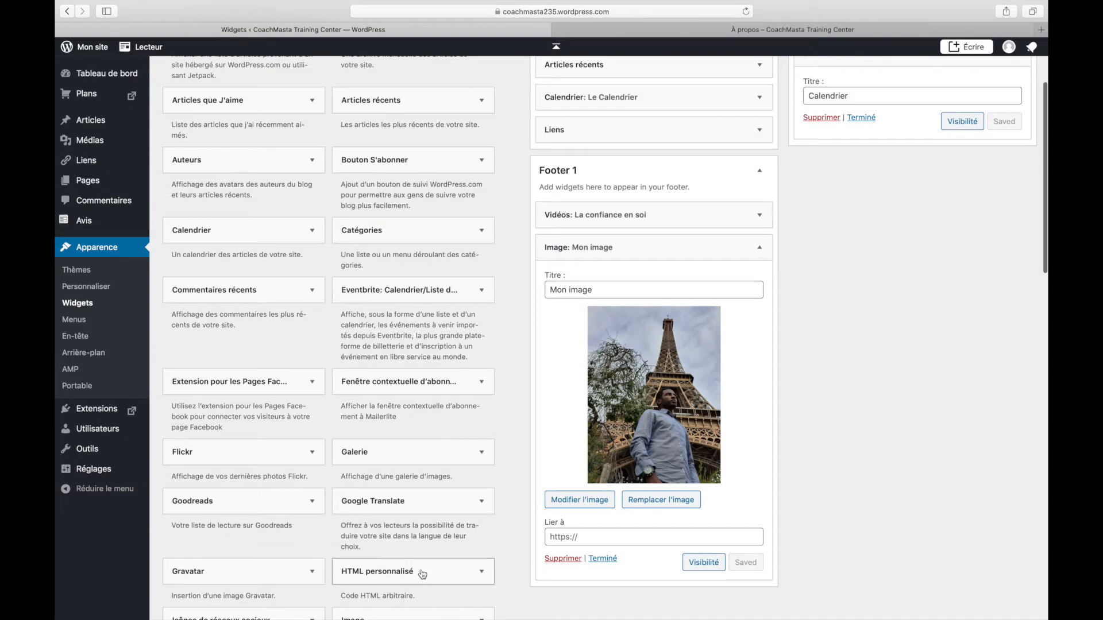
left_click_drag(412, 573, 877, 152)
left_click(858, 206)
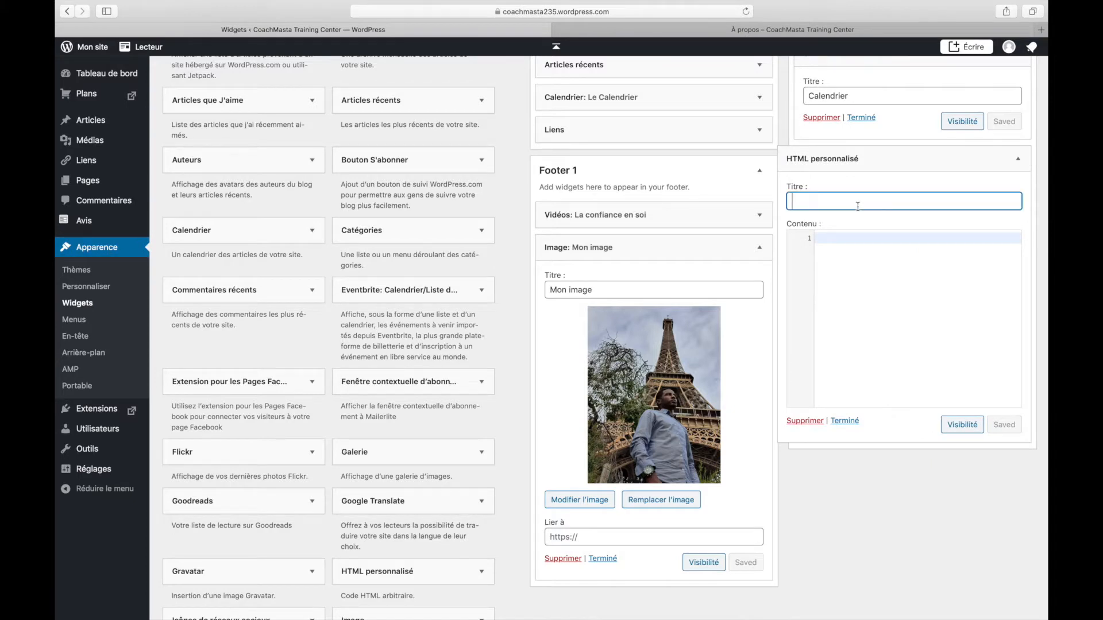
type("COpyright")
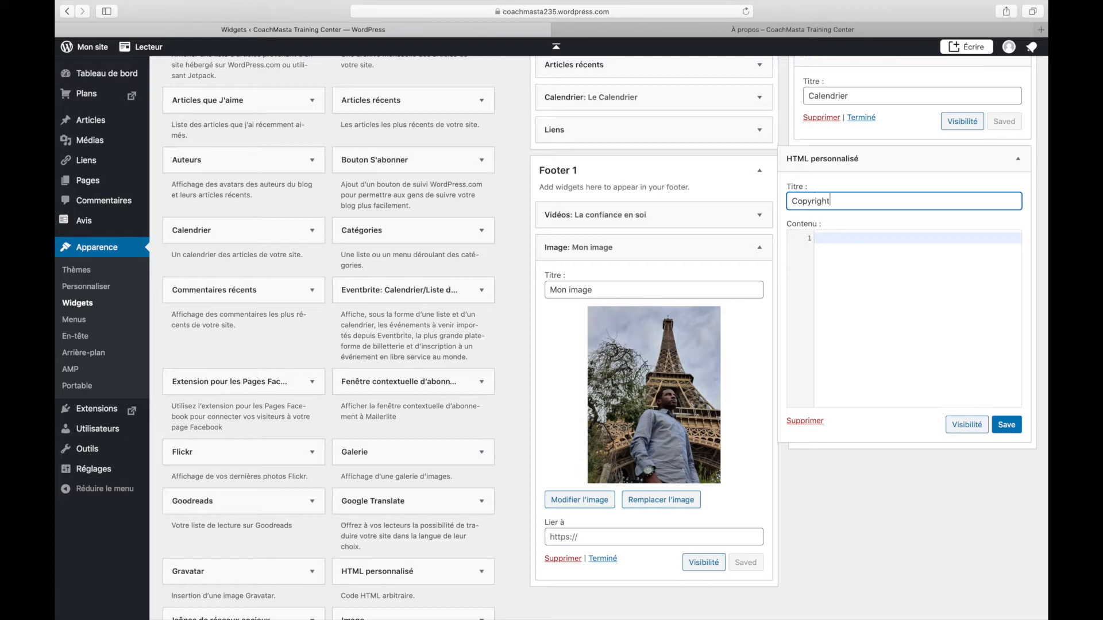
left_click(908, 253)
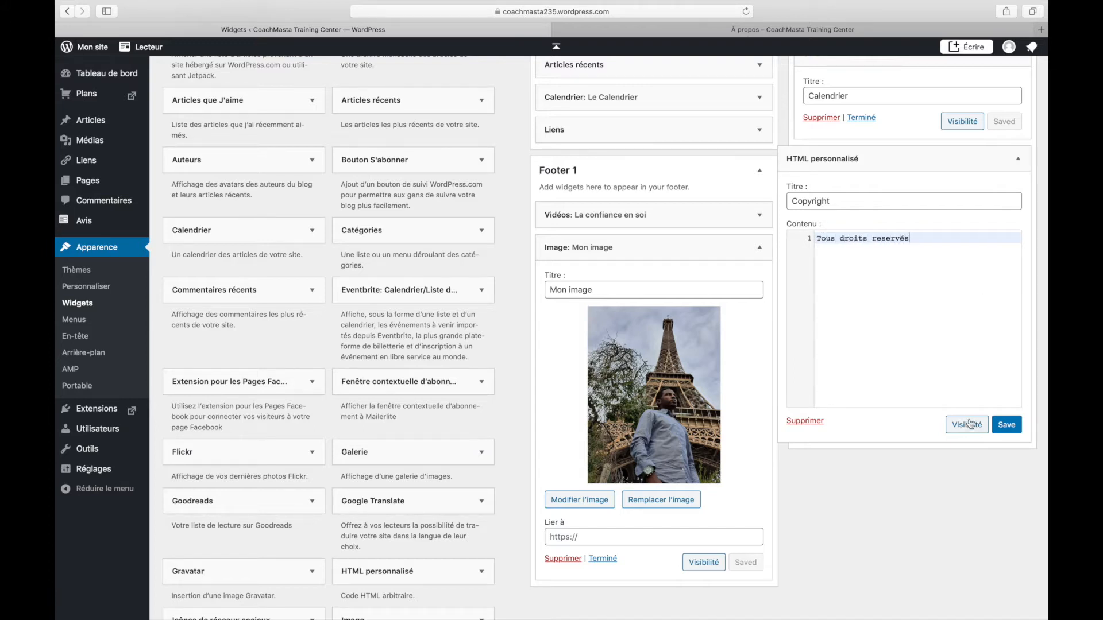
left_click(1006, 425)
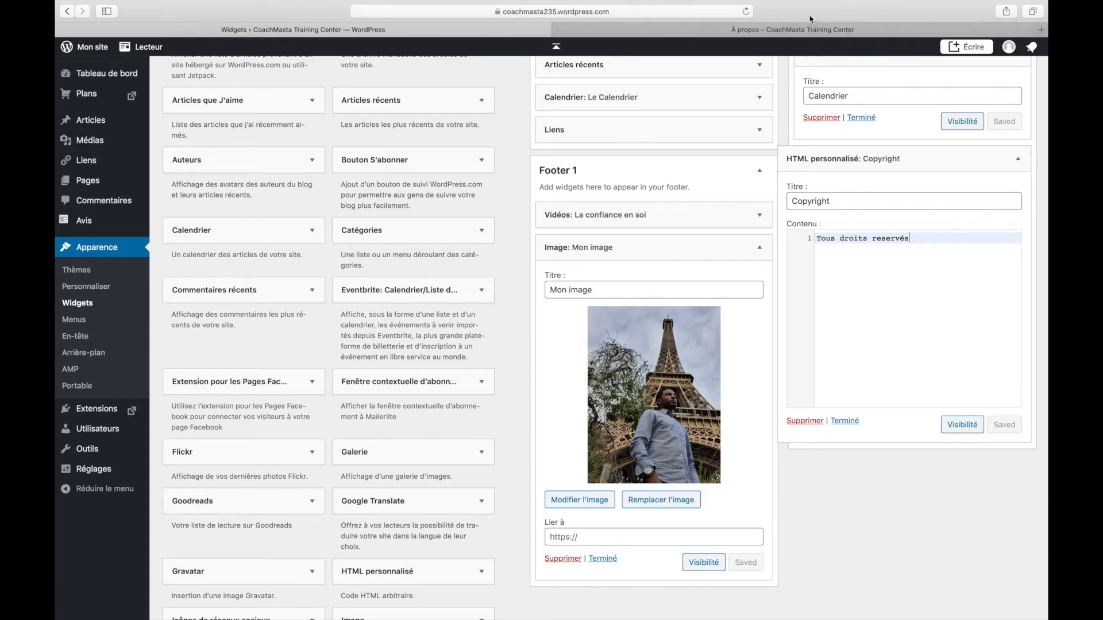
left_click(799, 32)
left_click(746, 11)
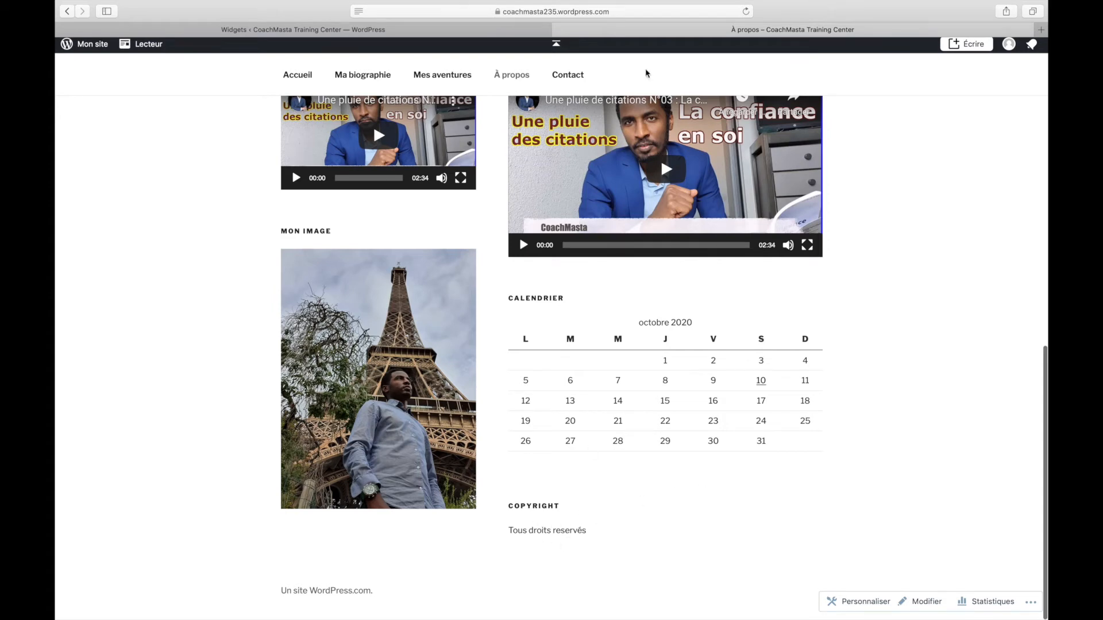
Switch from the live À propos tab back to the Widgets tab with Ctrl+Shift+Tab
key("ctrl+shift+Tab")
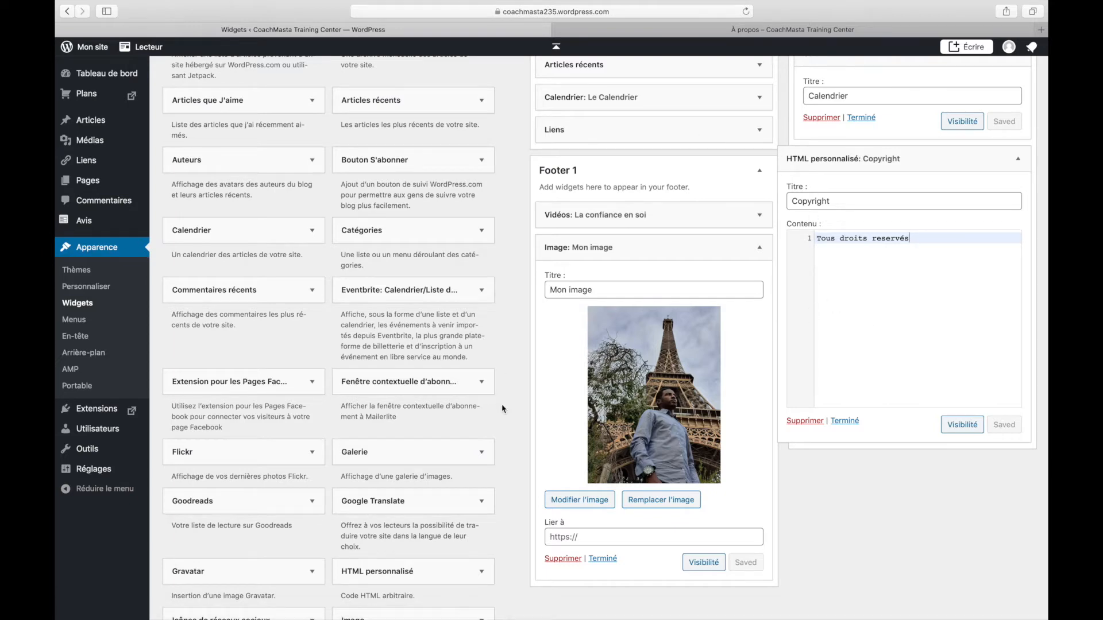
Drop the Instagram widget into Footer 2, start Autoriser l'accès à Instagram, then close the login tab
scroll(502, 408, "down", 3)
scroll(501, 409, "down", 10)
scroll(501, 409, "up", 8)
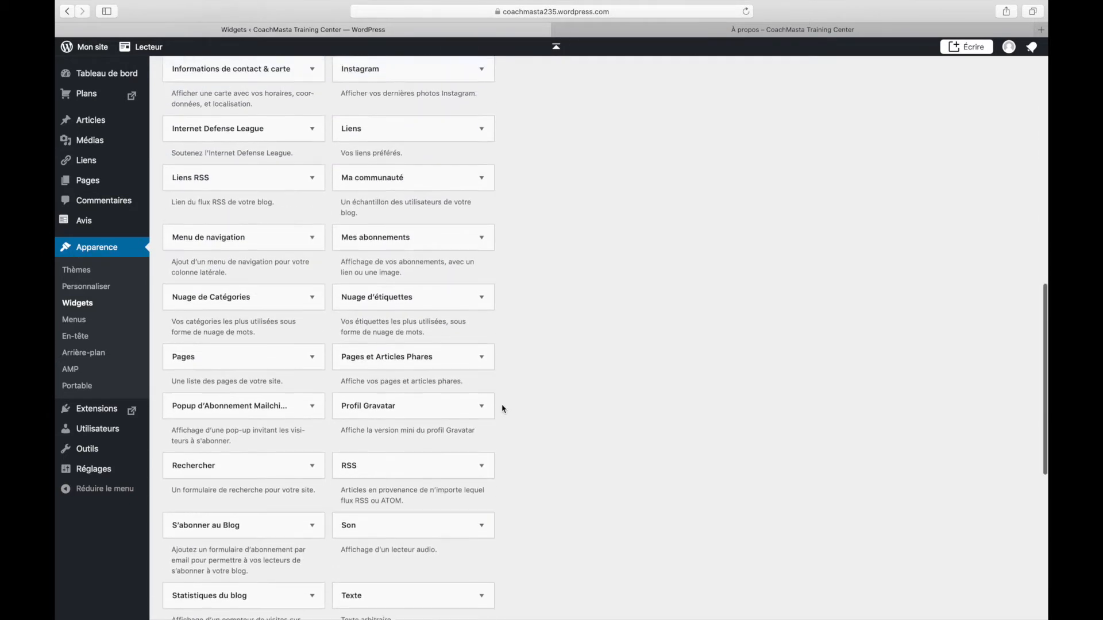
scroll(502, 405, "up", 1)
left_click(475, 298)
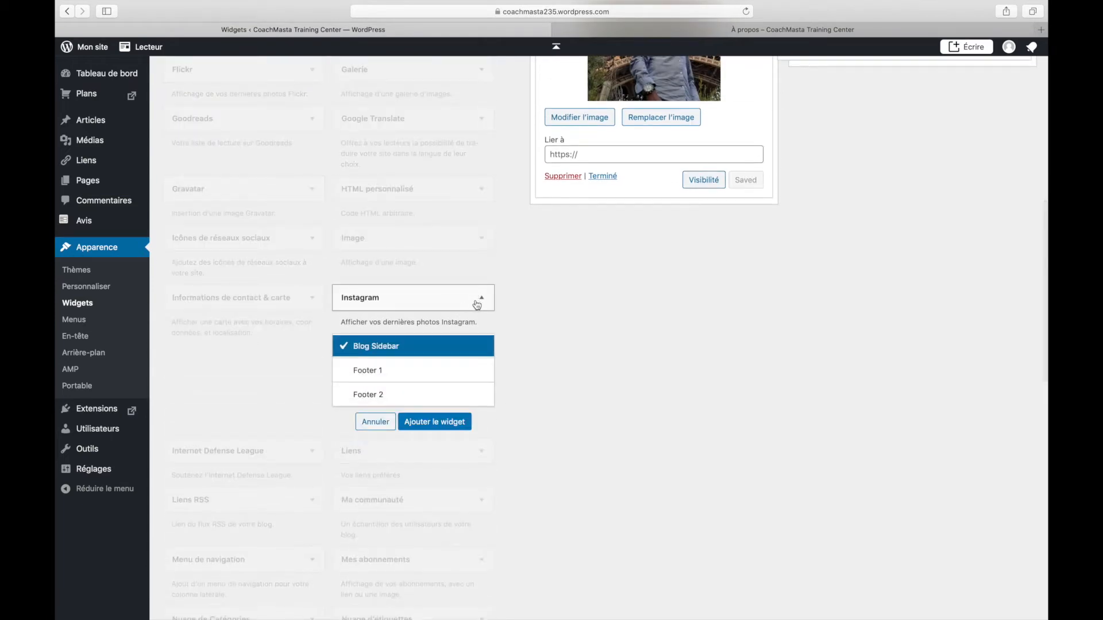
scroll(539, 343, "up", 4)
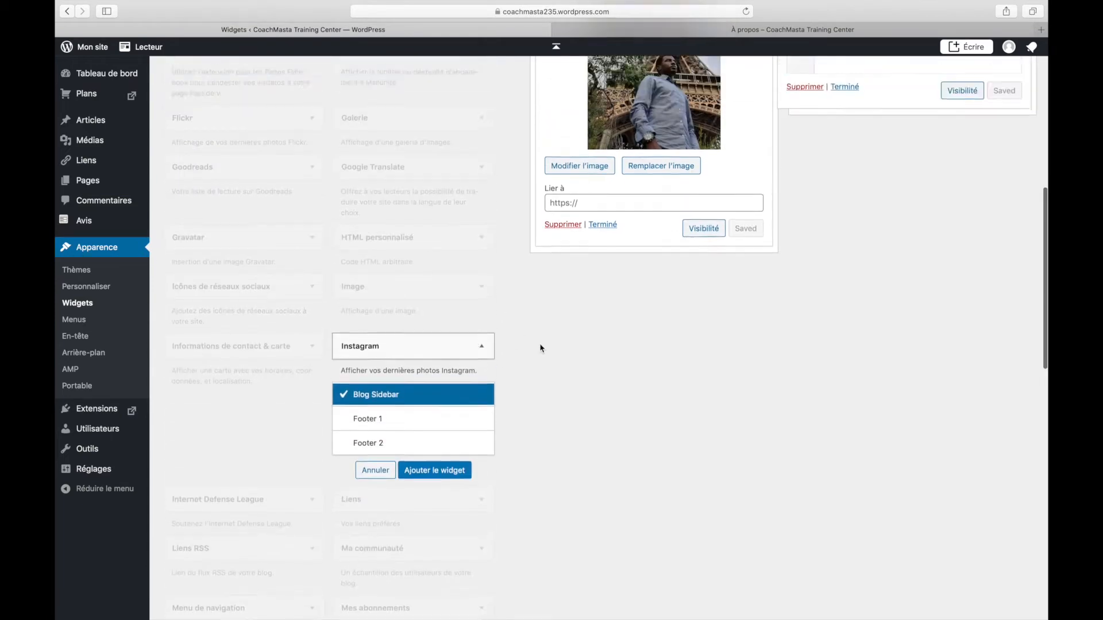
left_click_drag(413, 495, 891, 279)
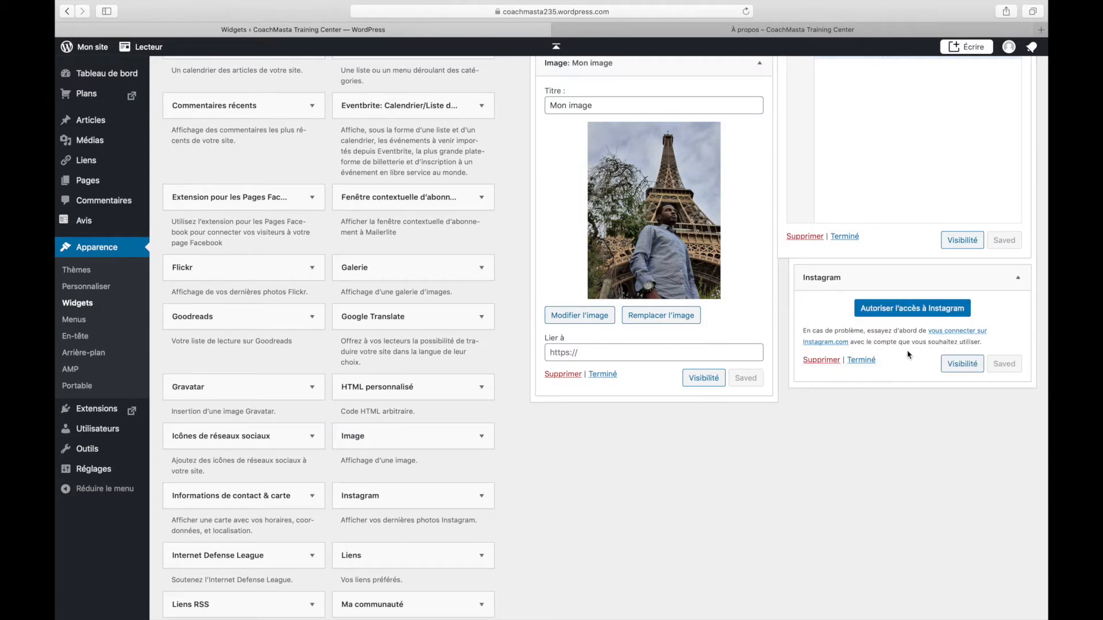
left_click(896, 309)
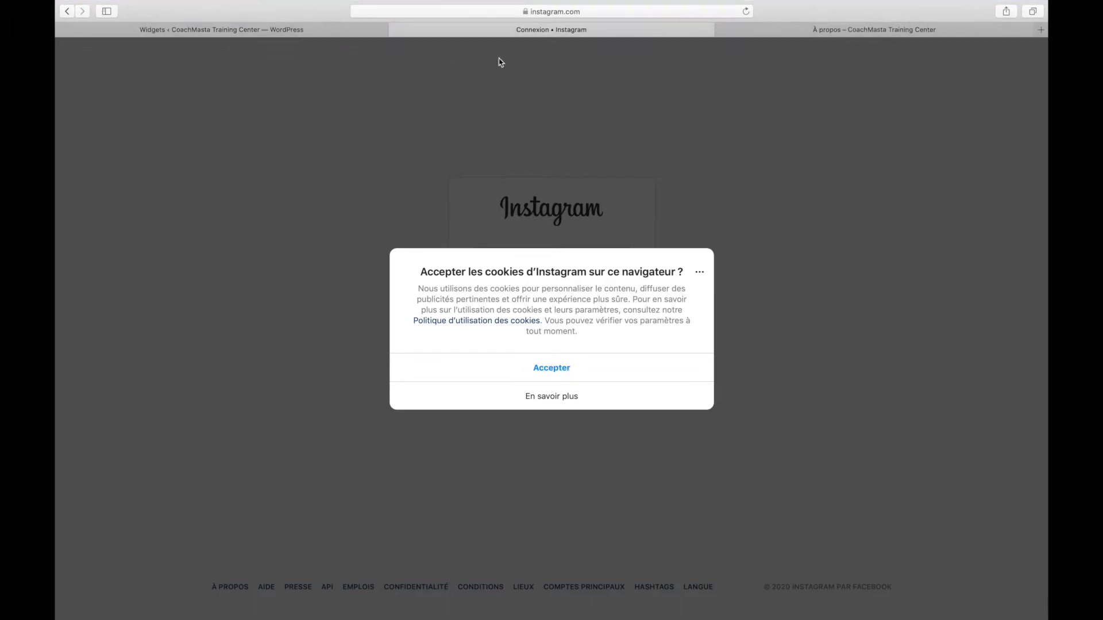
key("super+w")
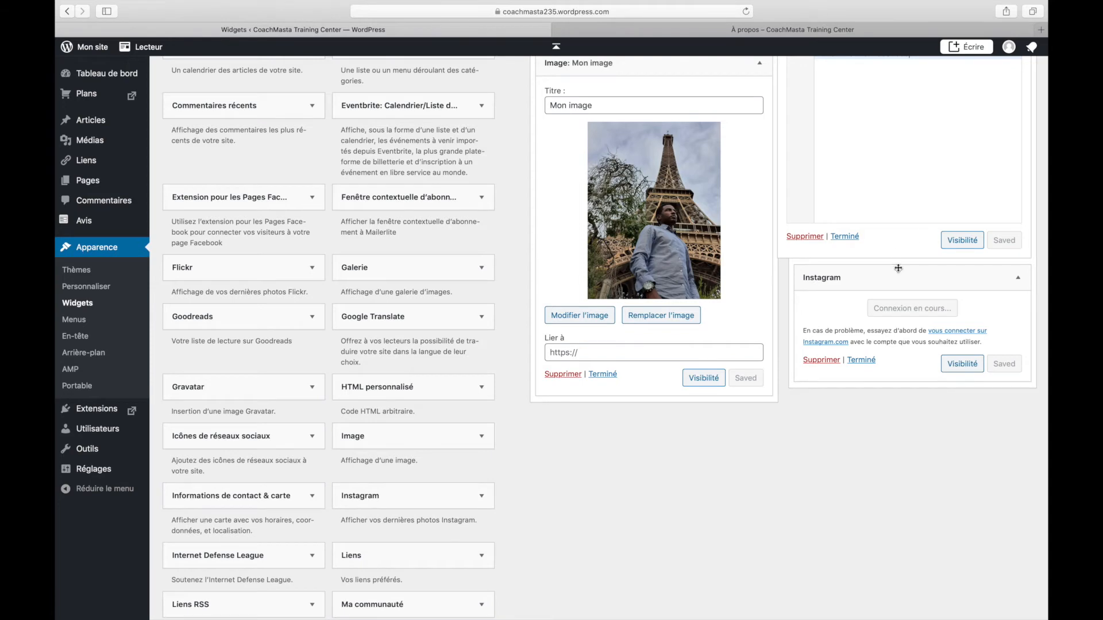
Drop a Liens widget into Footer 2 above Instagram, then delete it with Supprimer
scroll(895, 259, "up", 4)
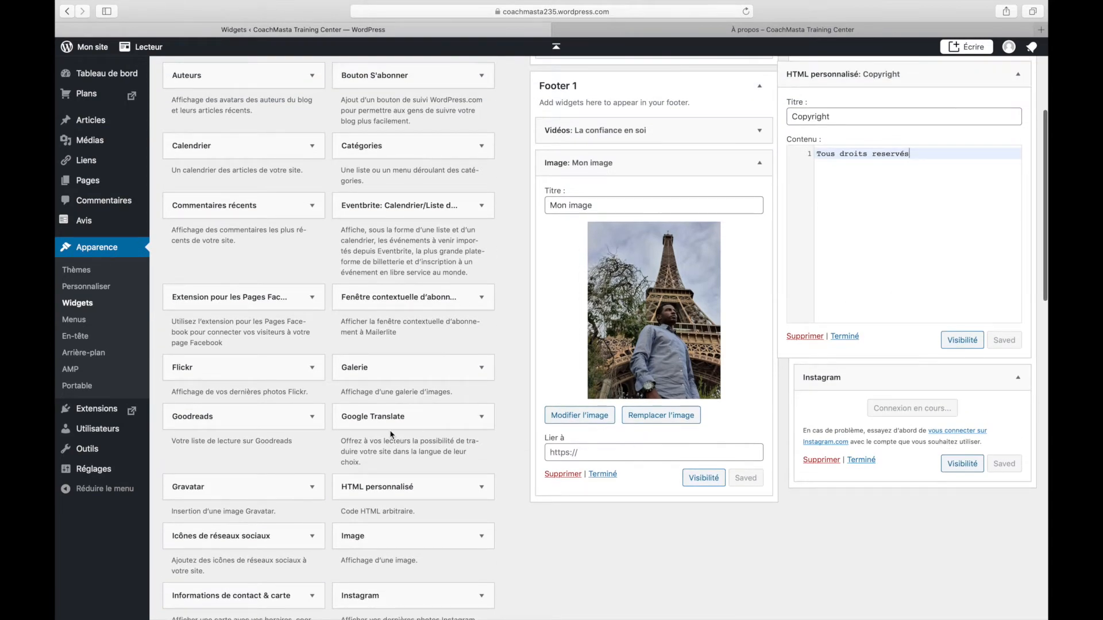
scroll(391, 435, "up", 6)
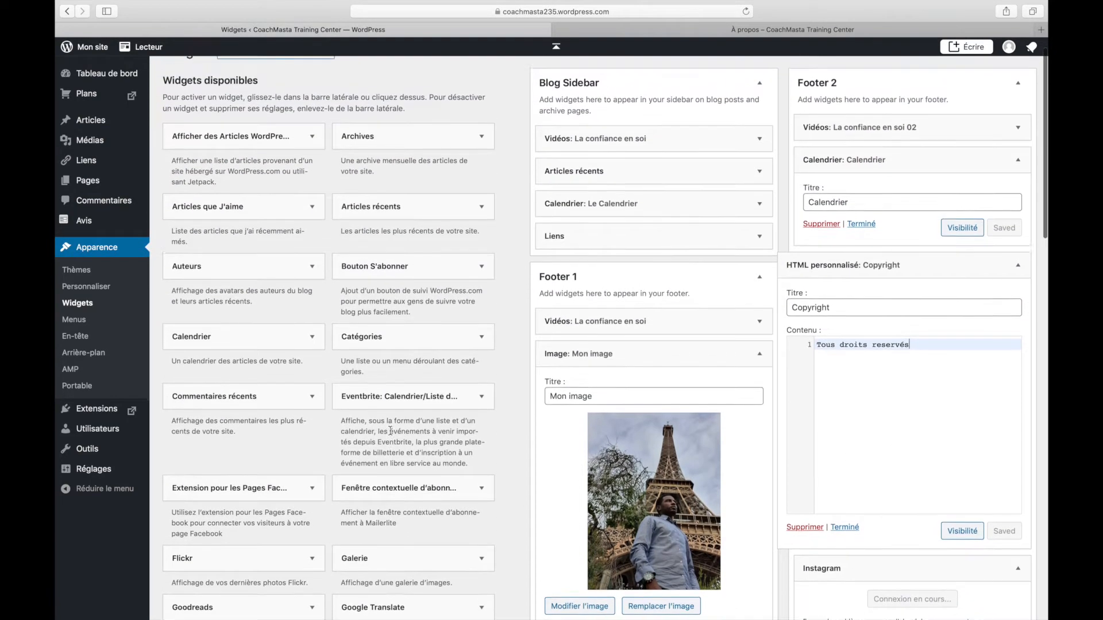
scroll(357, 130, "down", 8)
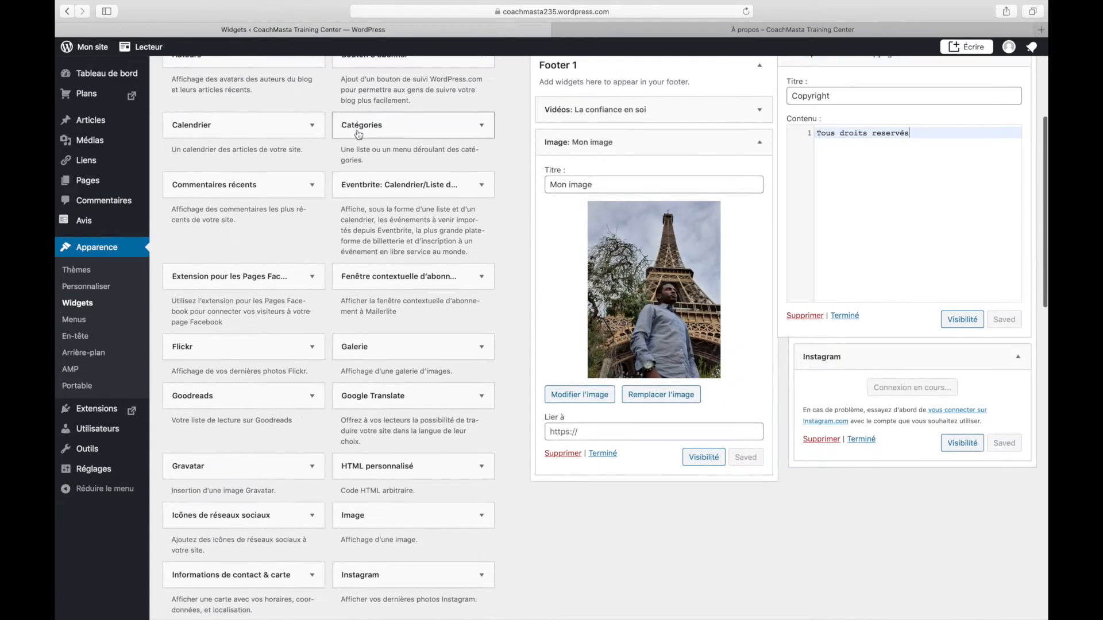
scroll(357, 130, "down", 8)
left_click_drag(427, 409, 954, 189)
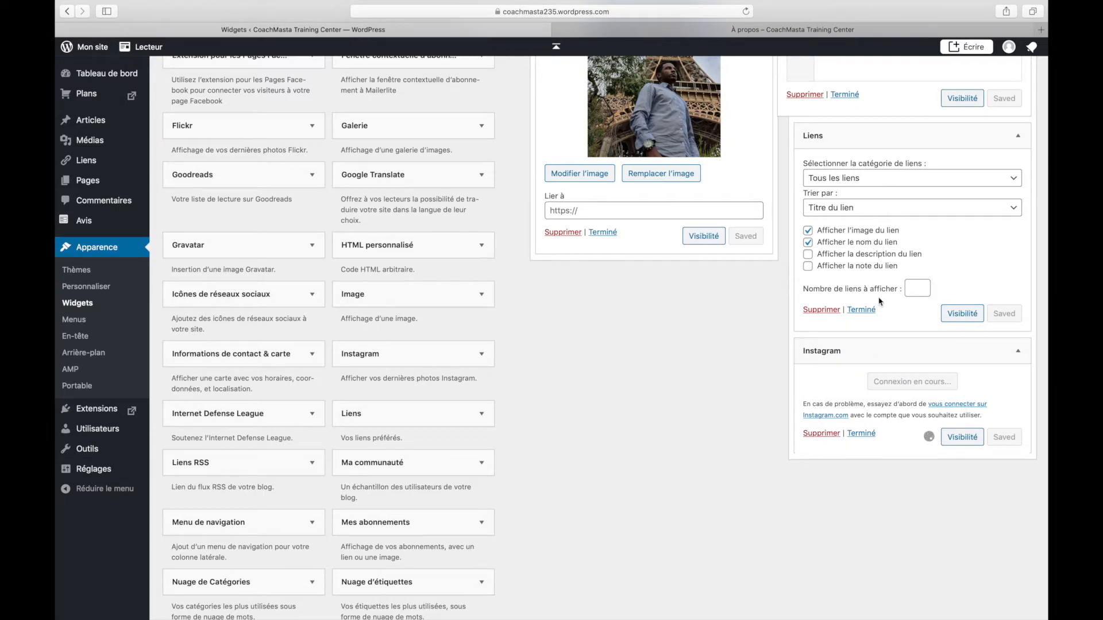
scroll(912, 278, "up", 3)
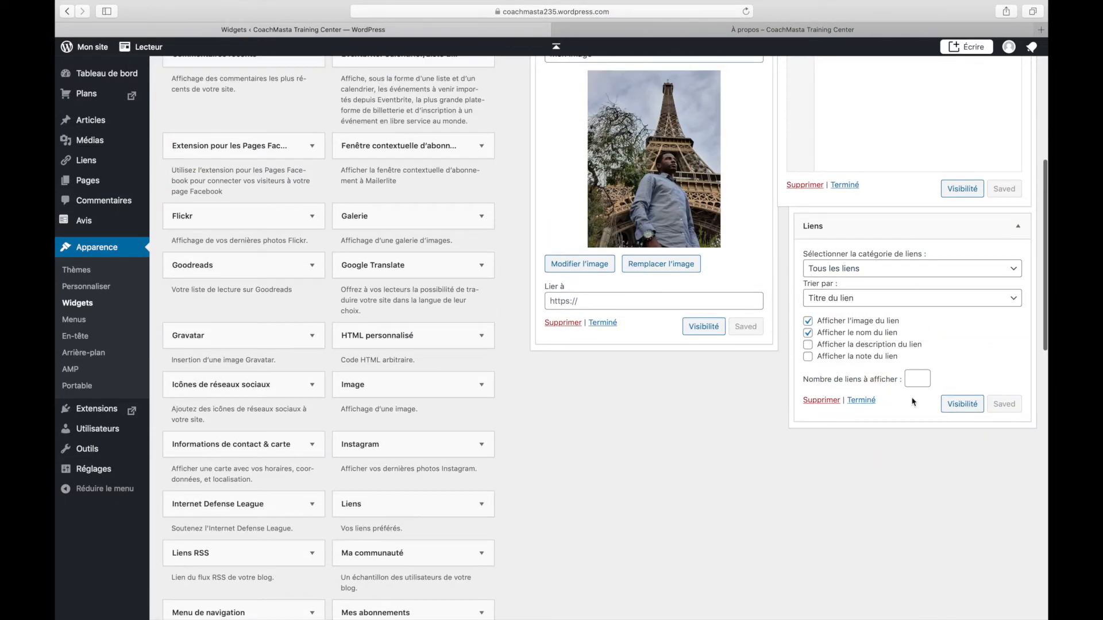
left_click(837, 404)
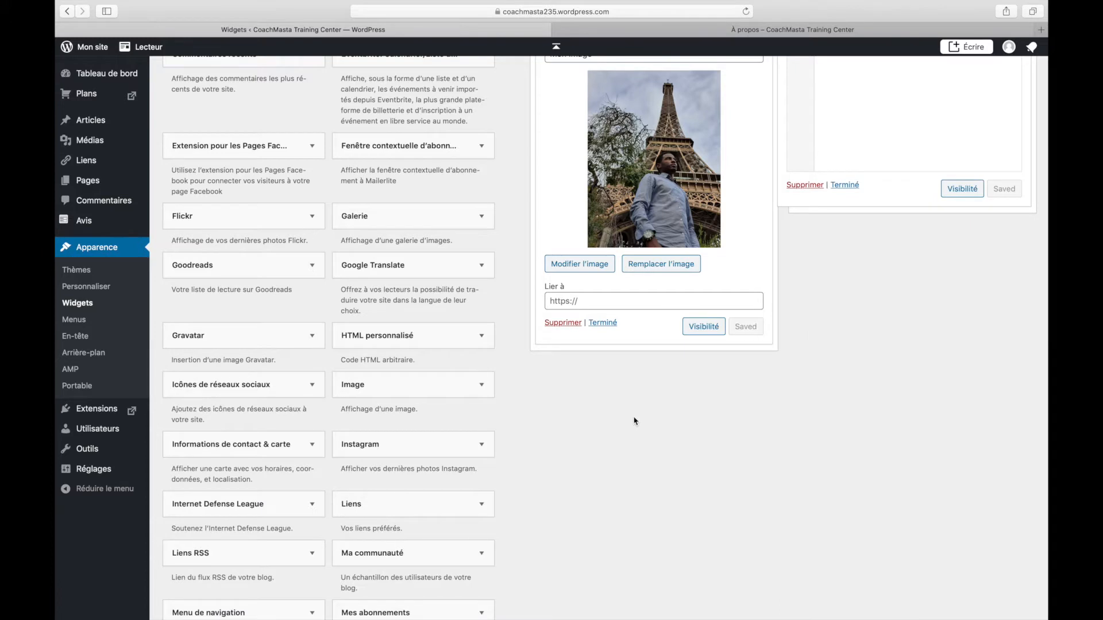
Add the Liens widget to the Blog Sidebar with Ajouter le widget
scroll(462, 405, "down", 5)
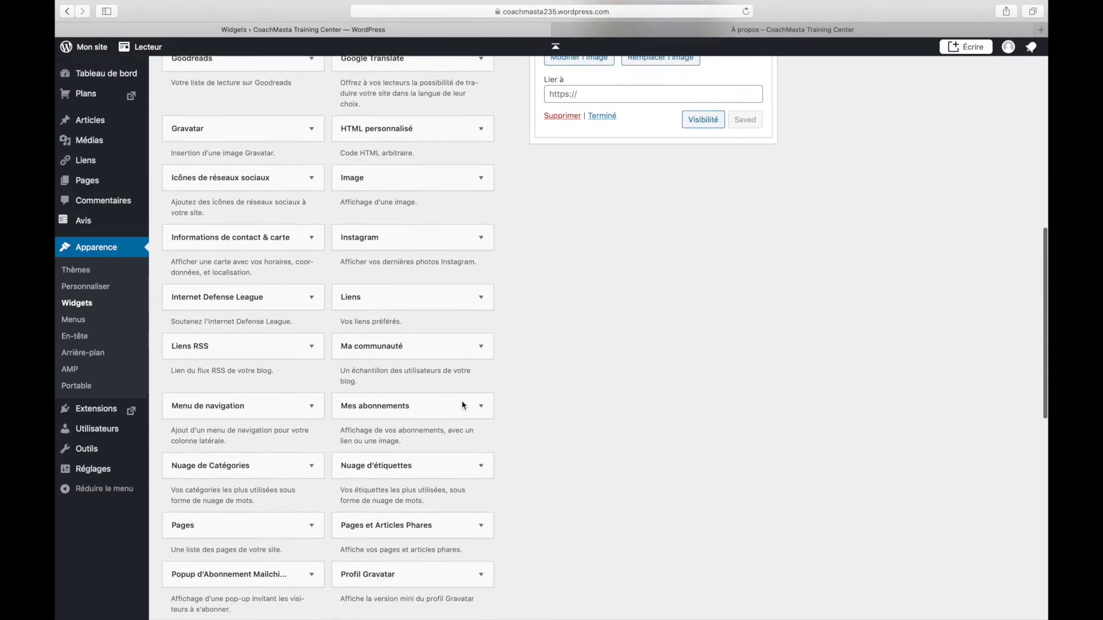
scroll(462, 405, "down", 2)
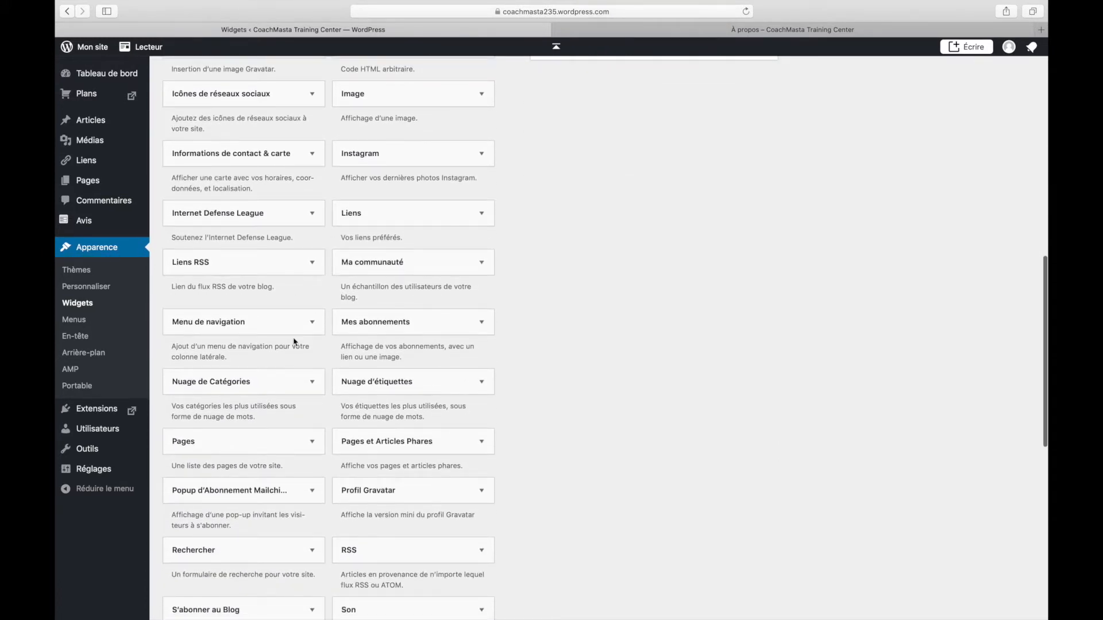
scroll(295, 343, "down", 5)
scroll(295, 342, "down", 5)
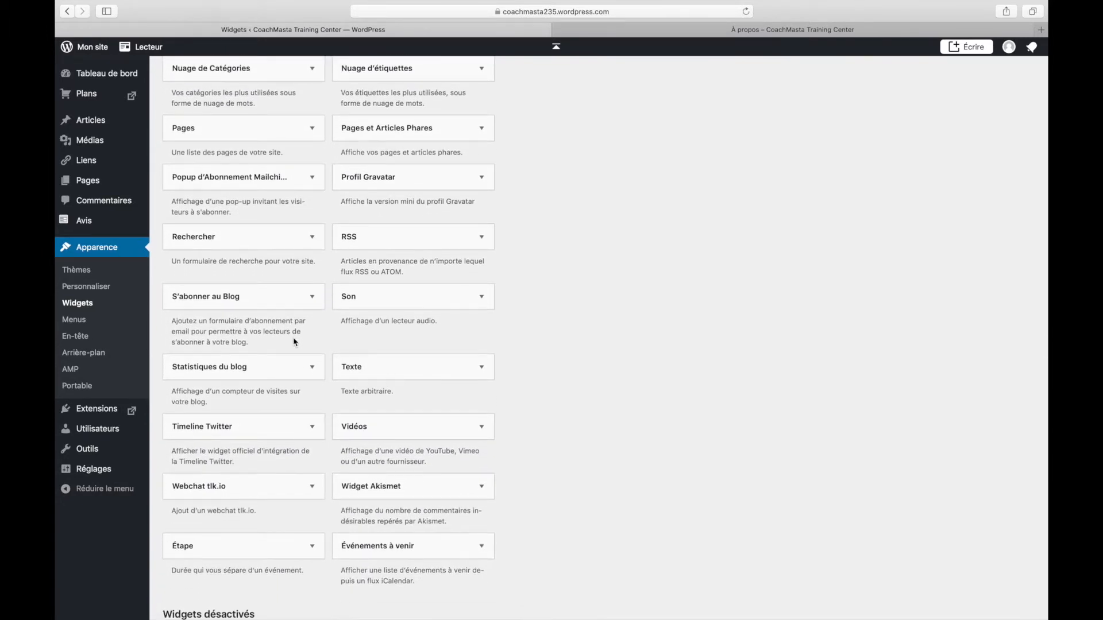
scroll(293, 342, "up", 8)
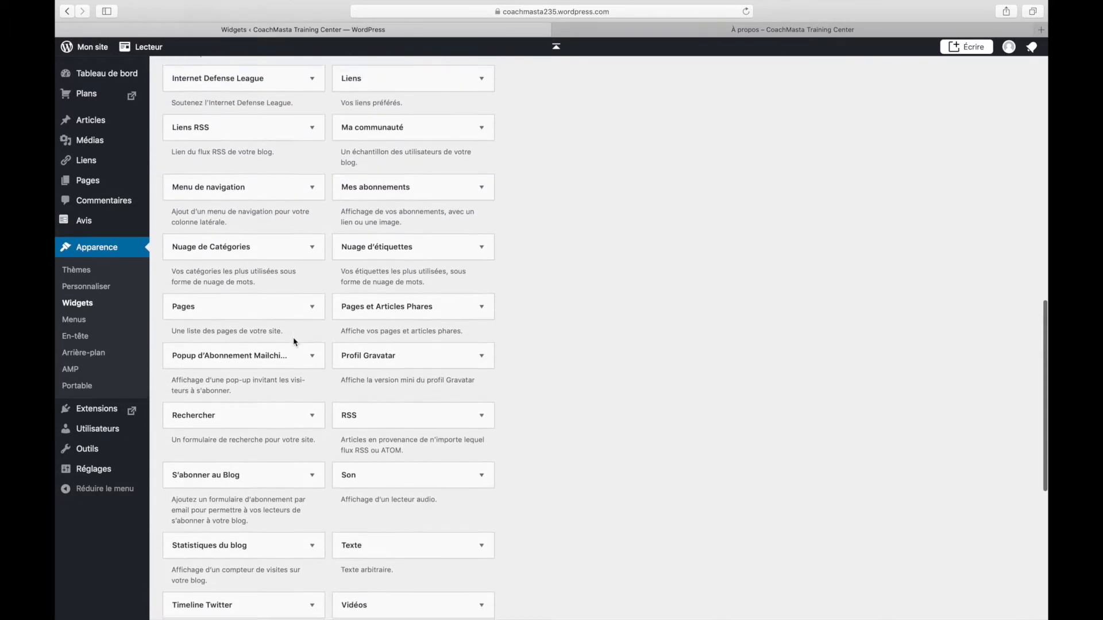
scroll(294, 342, "up", 8)
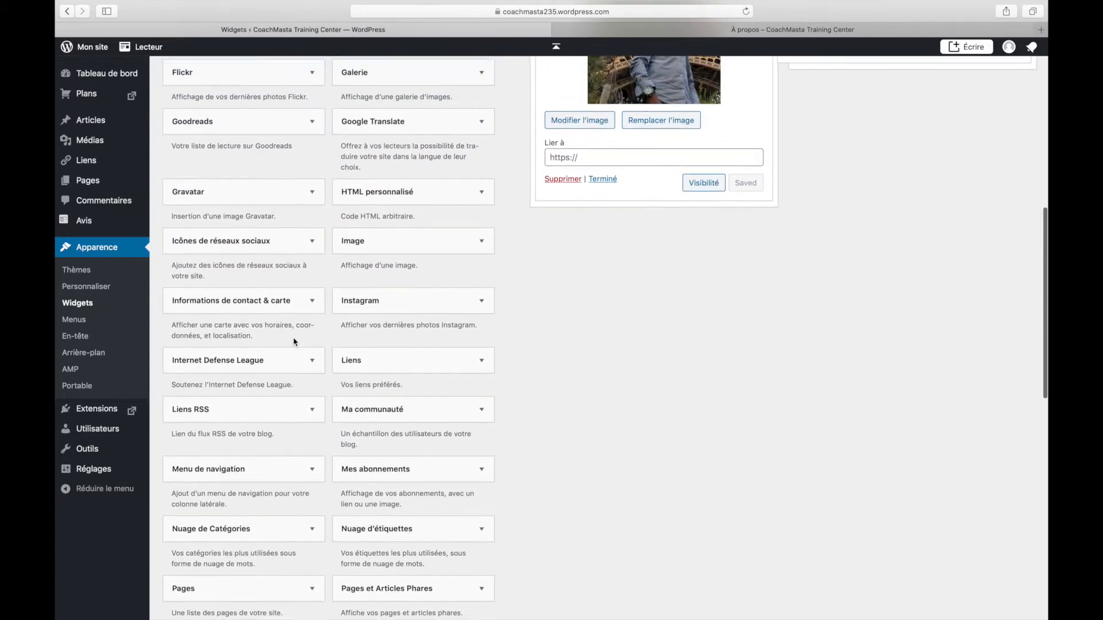
scroll(294, 341, "up", 1)
left_click(433, 418)
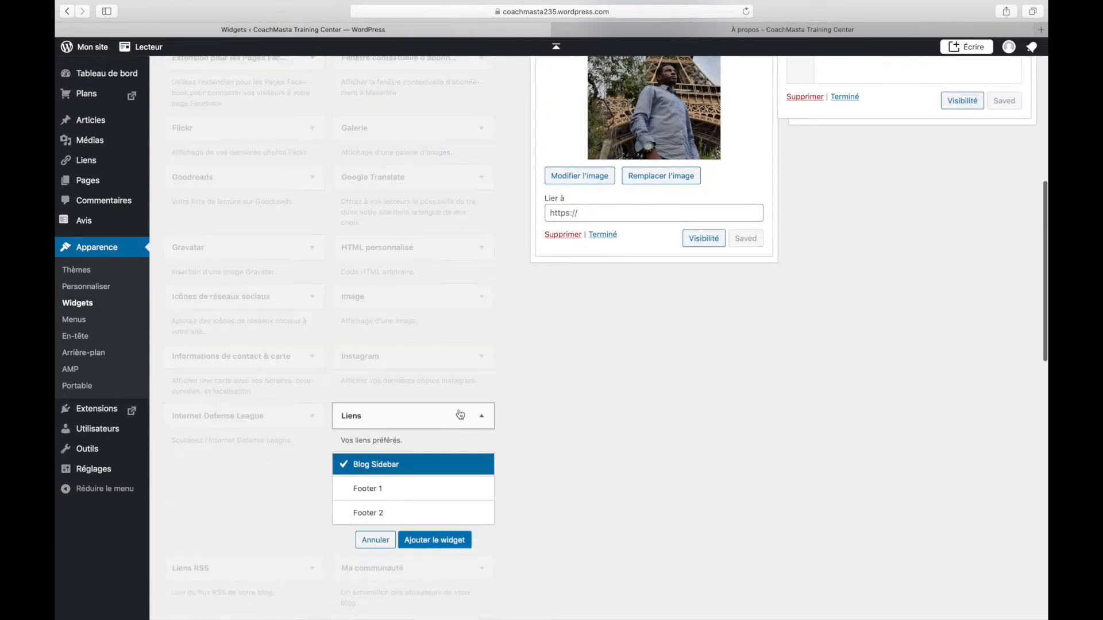
left_click(416, 540)
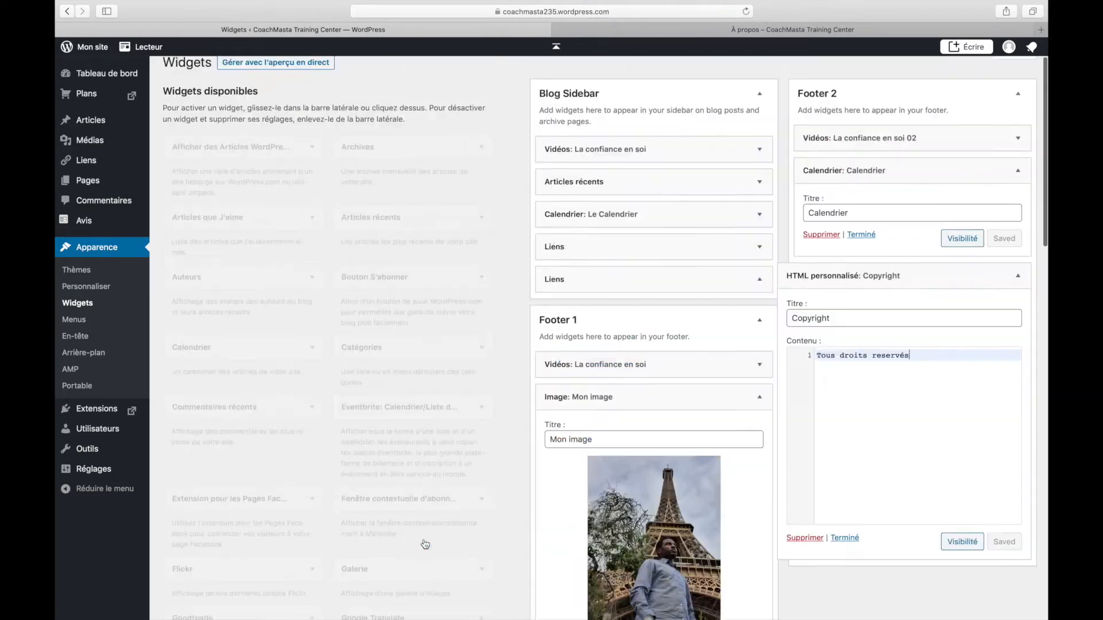
Drag the Liens widget from the Blog Sidebar into Footer 2 under Copyright
scroll(695, 377, "up", 7)
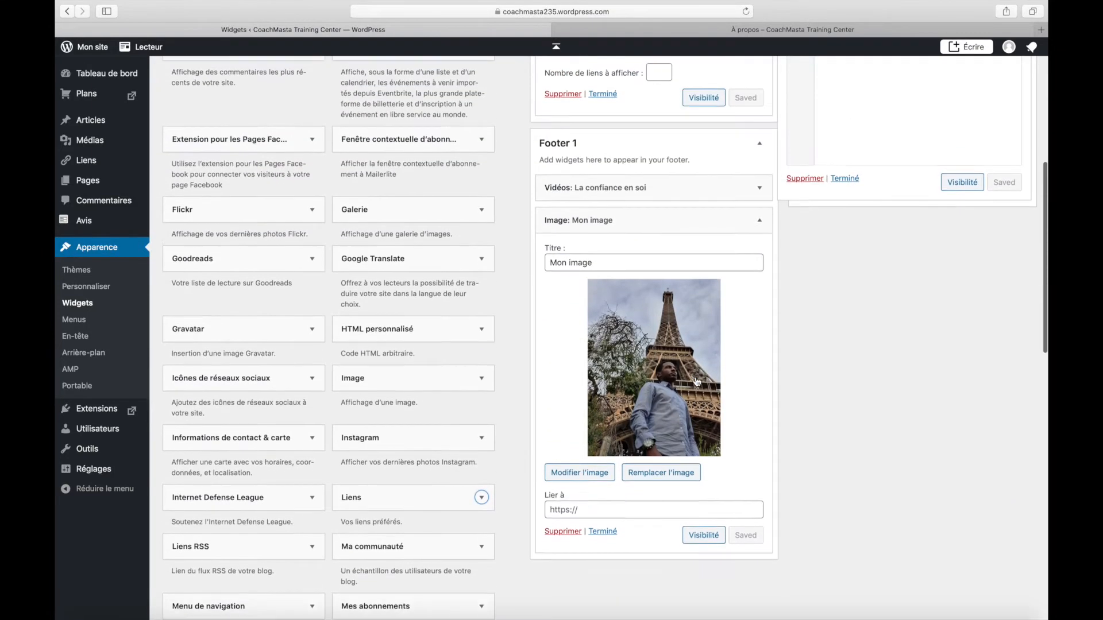
scroll(696, 382, "up", 7)
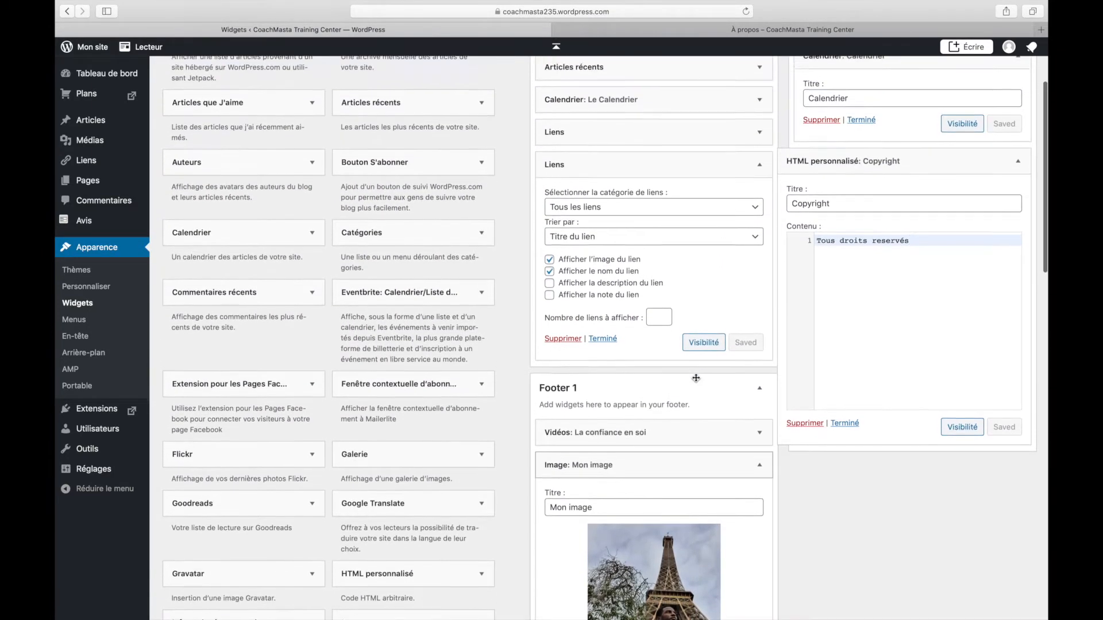
left_click_drag(614, 172, 901, 440)
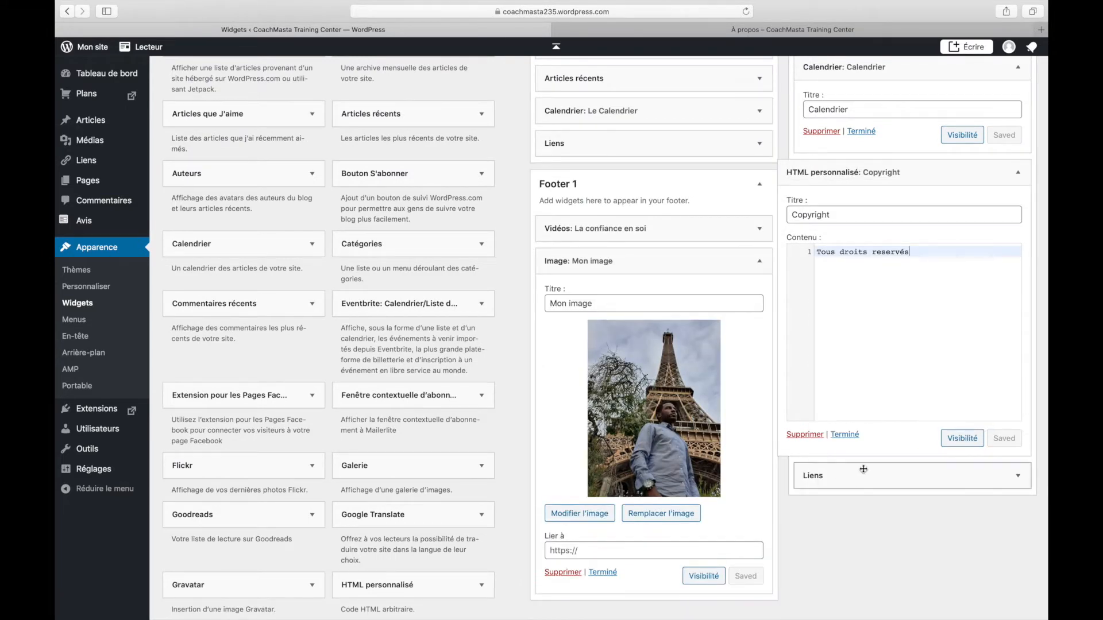
Expand the footer Liens widget and limit it to the Liens link category
left_click(1018, 477)
scroll(896, 345, "down", 5)
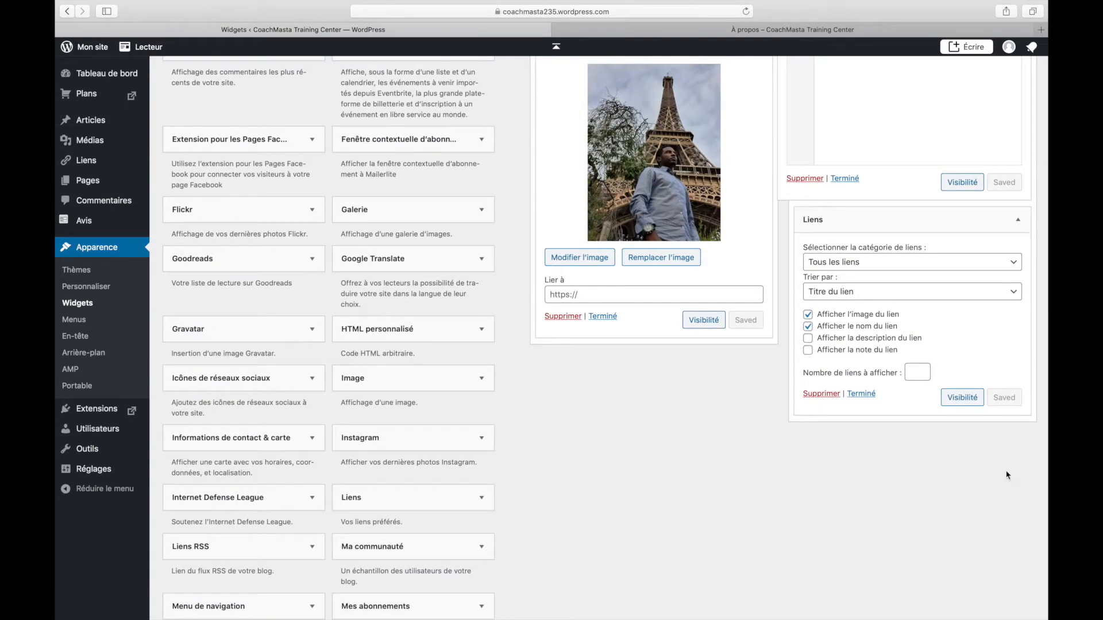
left_click(1015, 294)
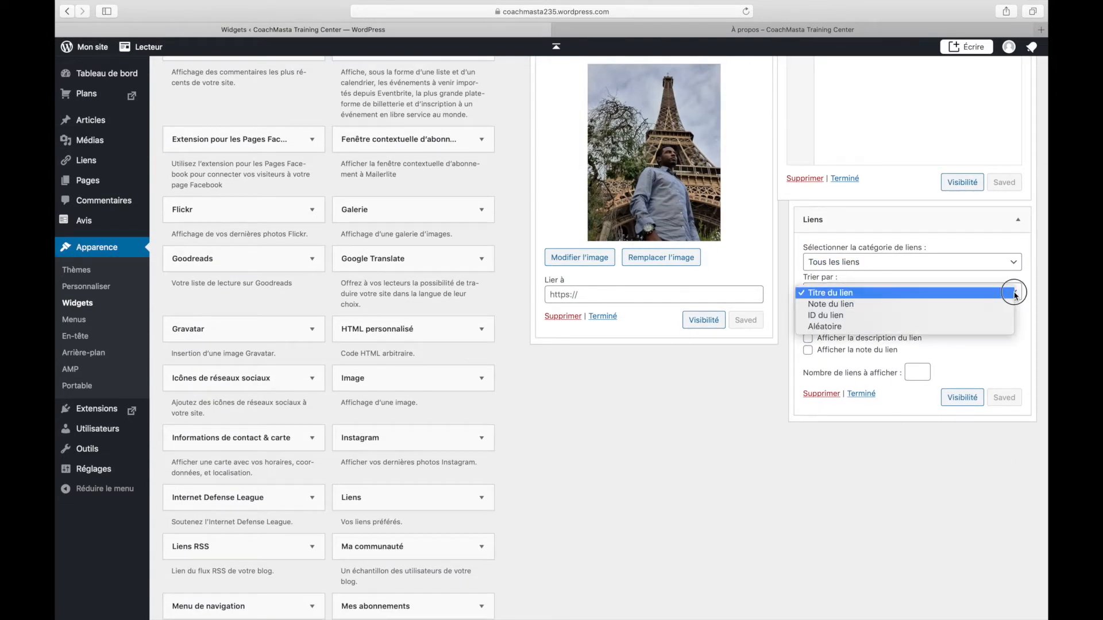
left_click(968, 263)
left_click(969, 263)
left_click(949, 276)
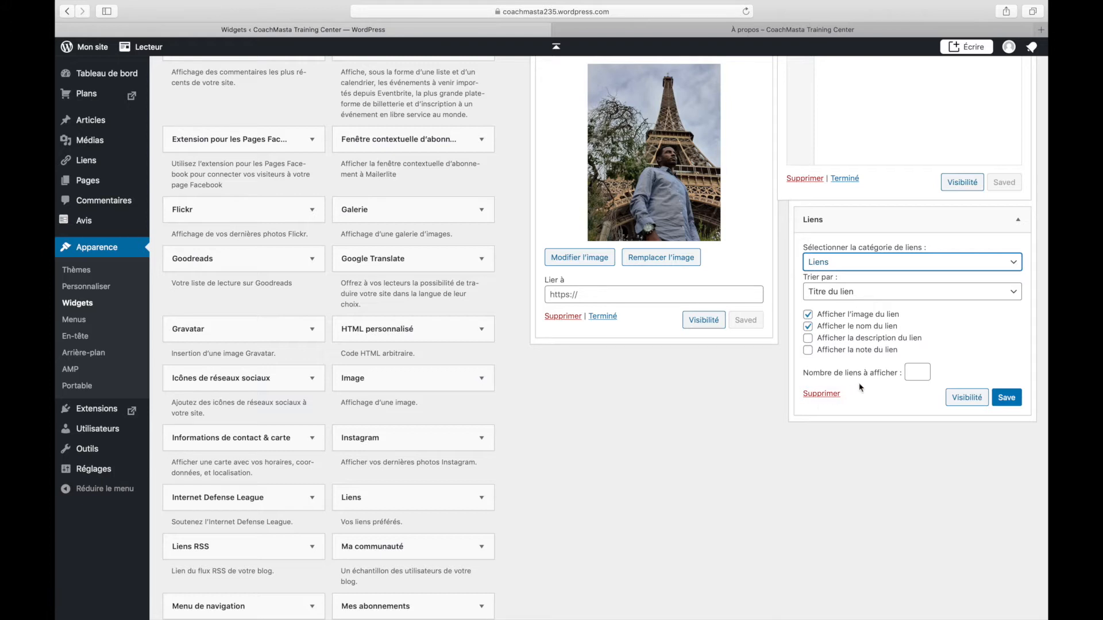
Sort the links by ID du lien, adjust the link count, then delete the widget
left_click(903, 293)
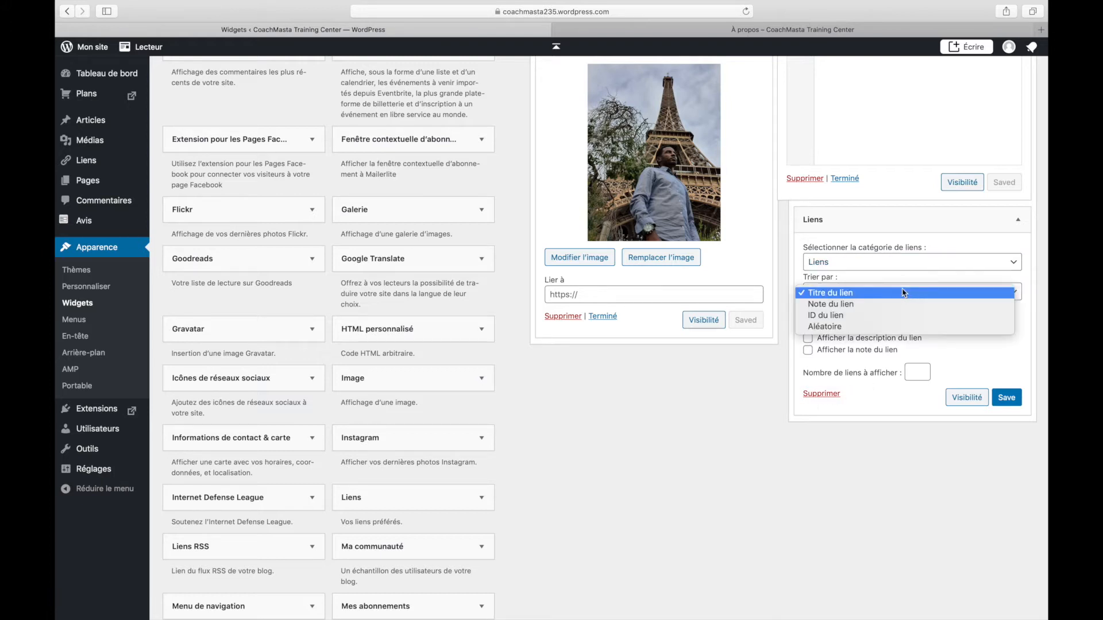
left_click(893, 316)
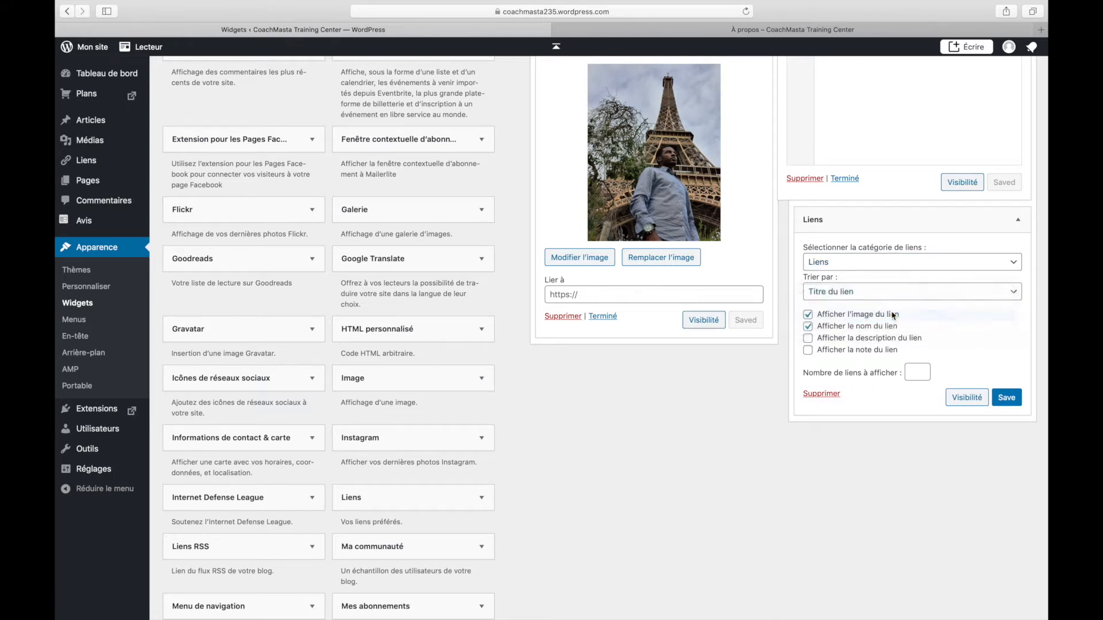
left_click(914, 370)
left_click(831, 397)
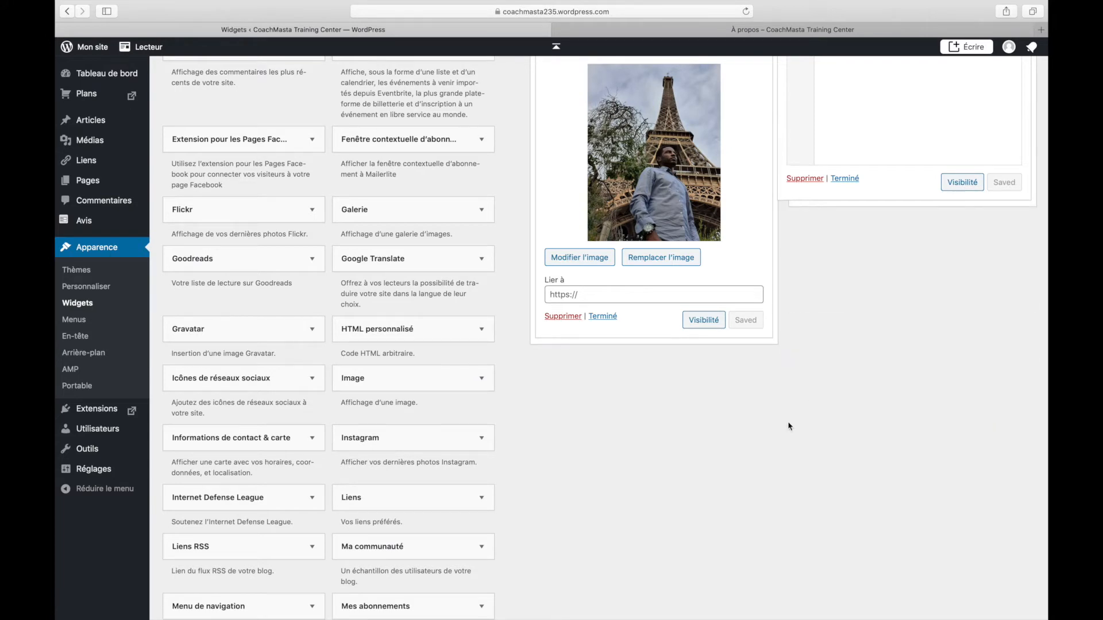
Paste the Instagram profile link on a new line below 'Tous droits reservés' in the Copyright widget
scroll(423, 360, "up", 10)
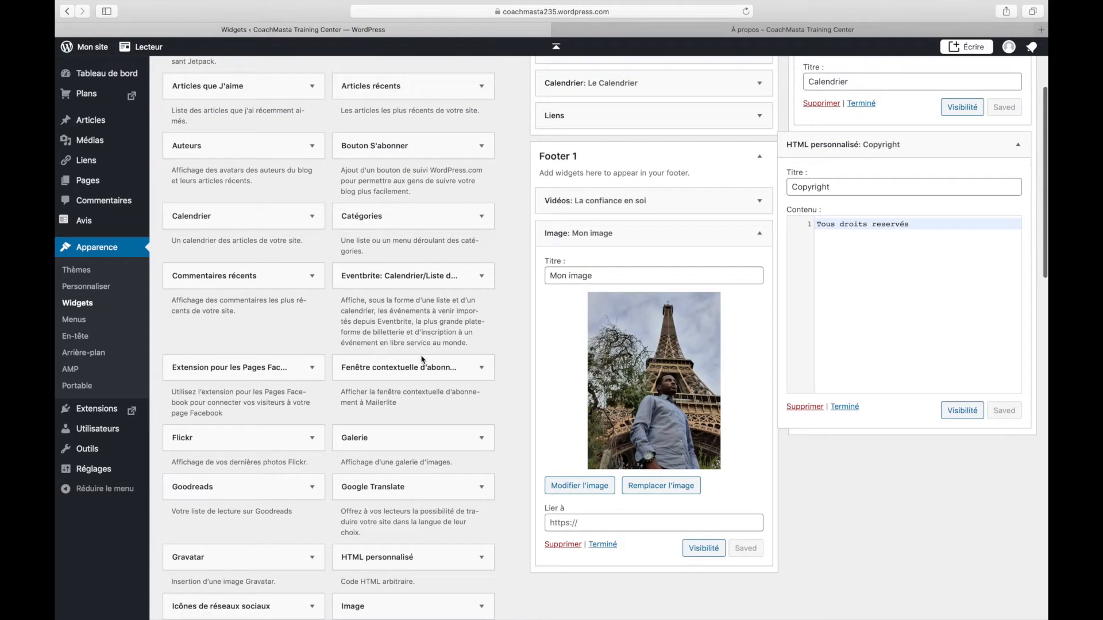
scroll(422, 361, "up", 2)
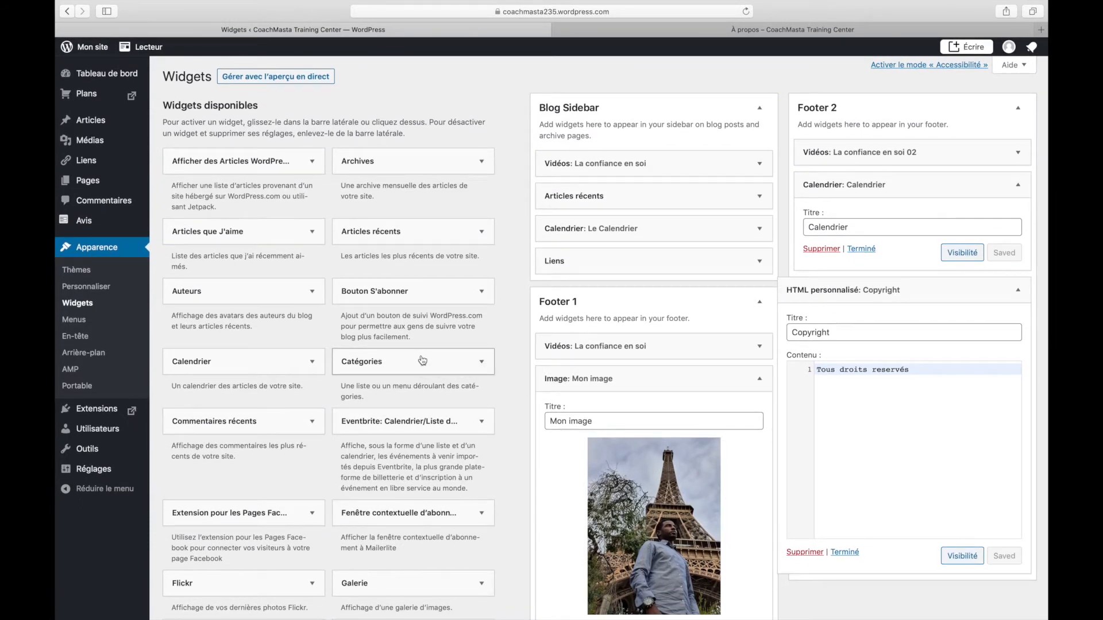
scroll(422, 360, "down", 5)
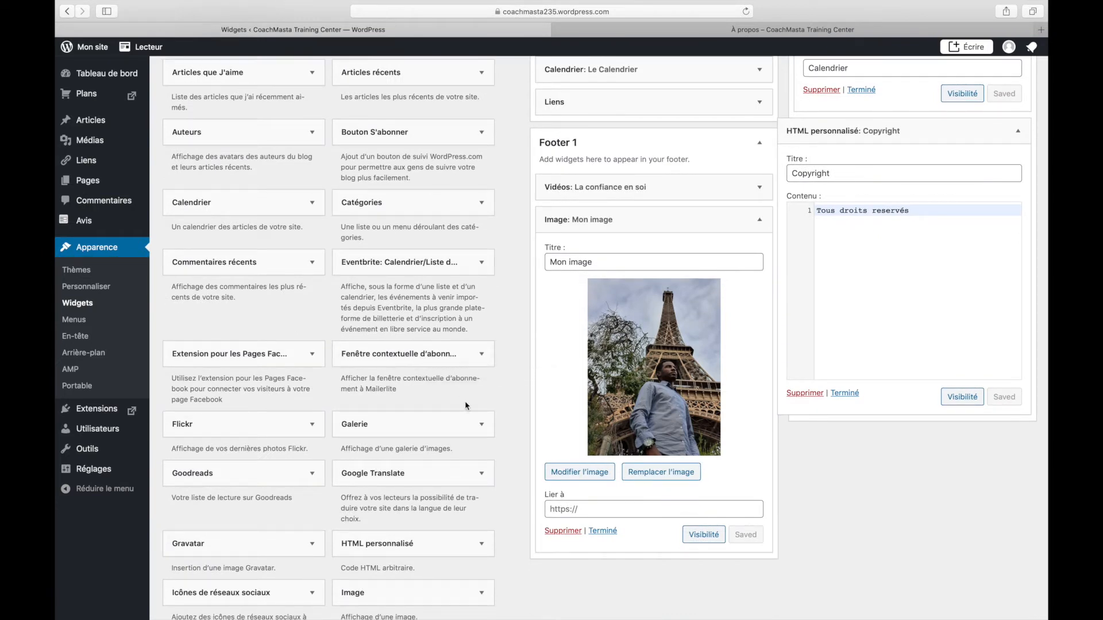
scroll(472, 455, "up", 5)
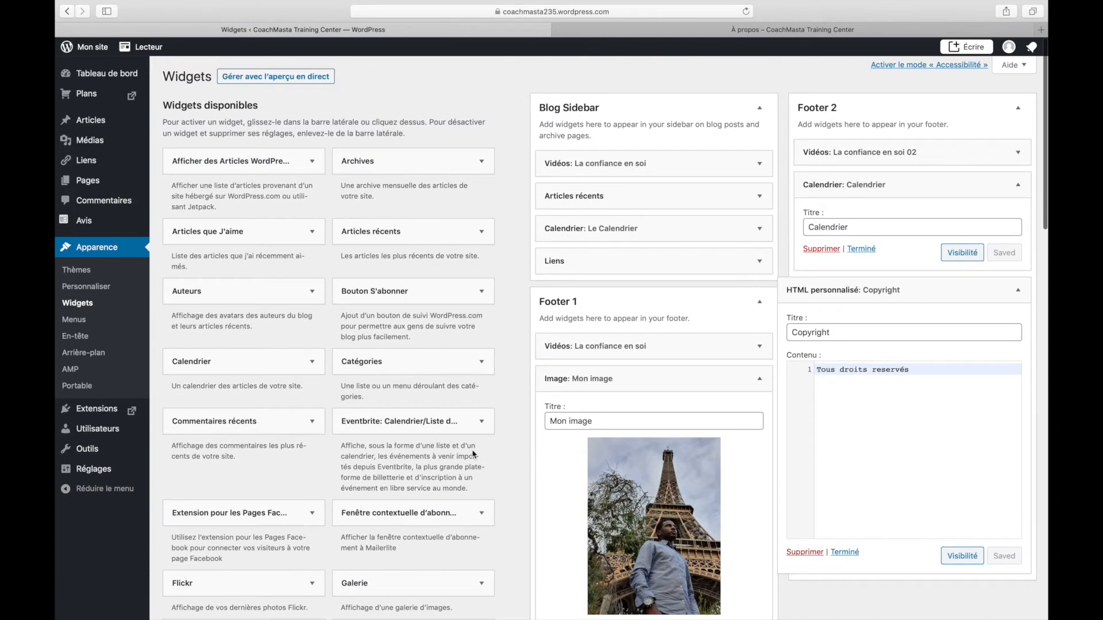
scroll(473, 454, "down", 5)
left_click(938, 228)
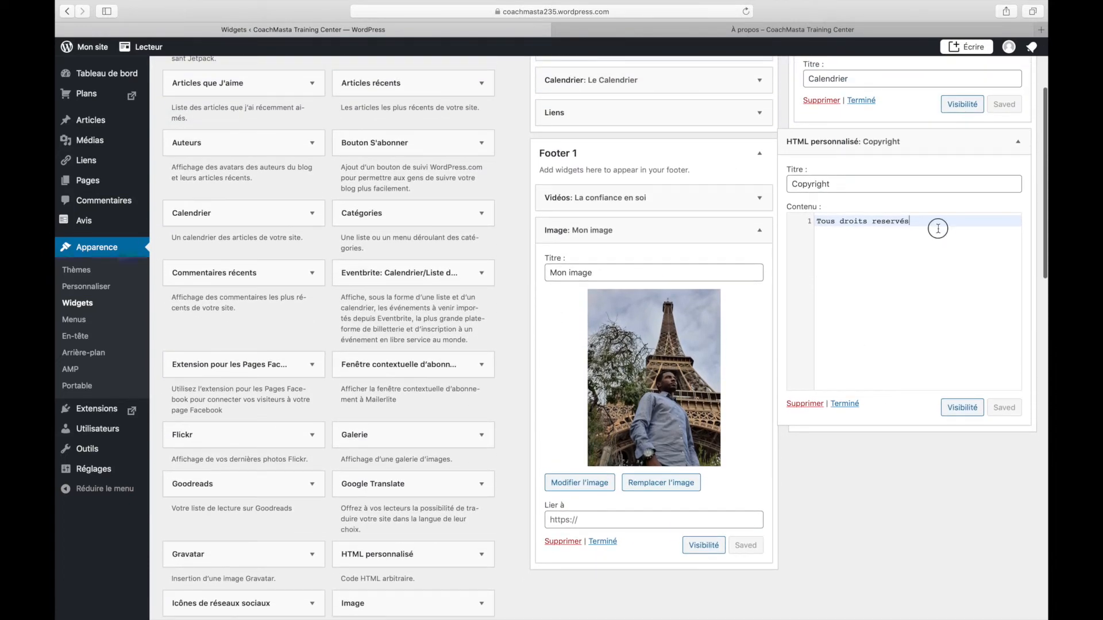
key("Return")
key("Return")
key("Return")
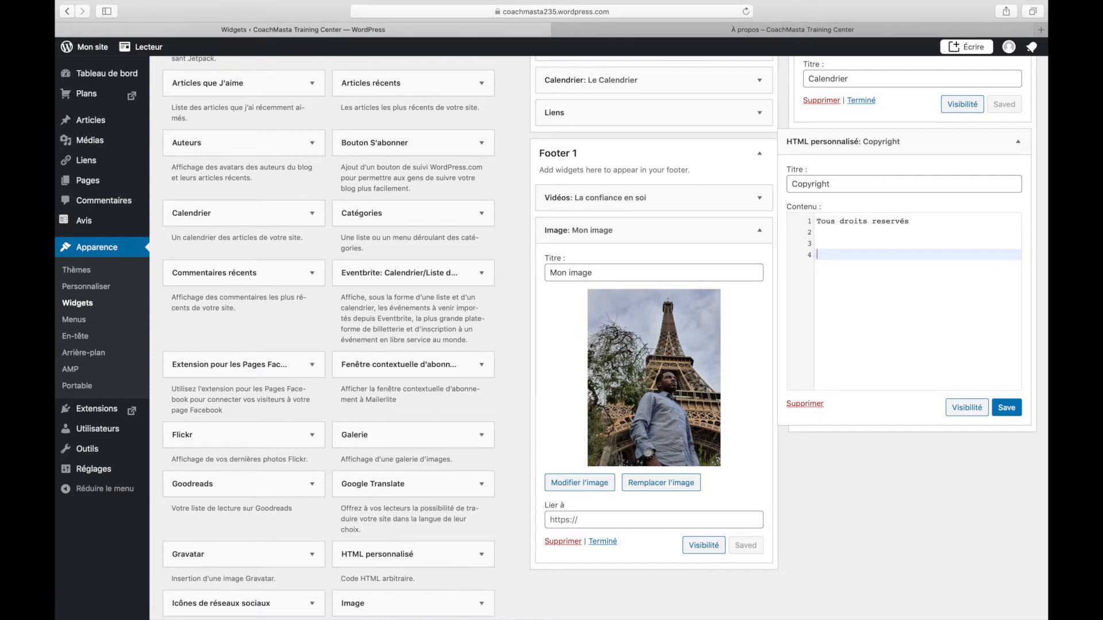
type("<p><a href=\"http://instagram.com/coachmasta\">Instagram</a></p>")
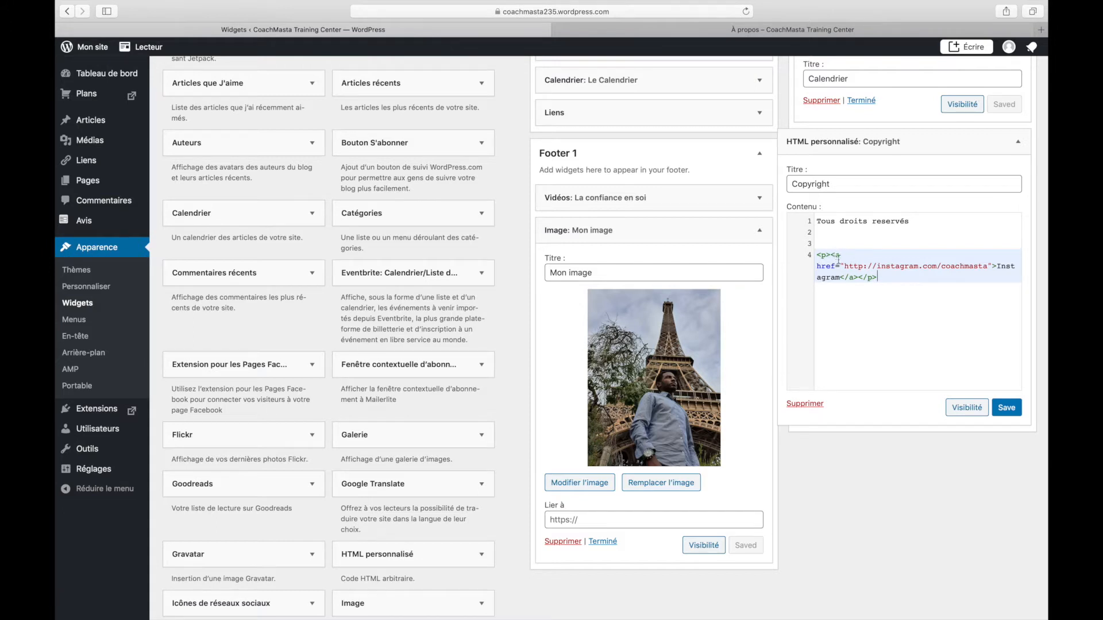
Edit the link's label to read 'Mon Instagram', removing the duplicate word
left_click(997, 266)
type("Co")
key("BackSpace")
key("BackSpace")
type("Instagram")
double_click(897, 277)
key("BackSpace")
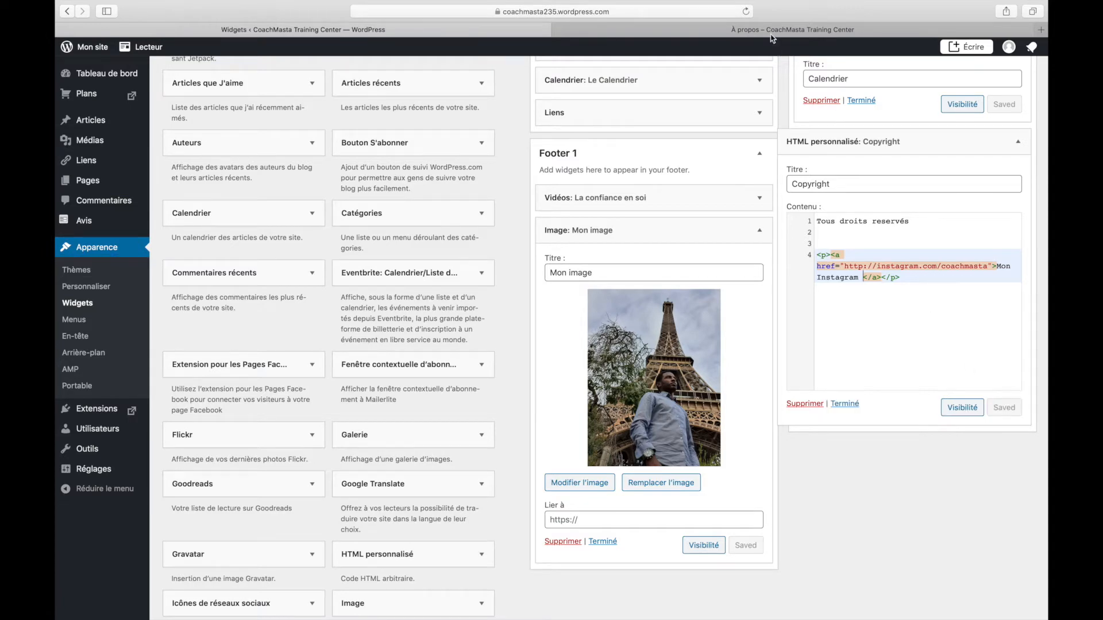
Reload the About page and follow the new 'Mon Instagram' footer link
left_click(761, 30)
key("super+r")
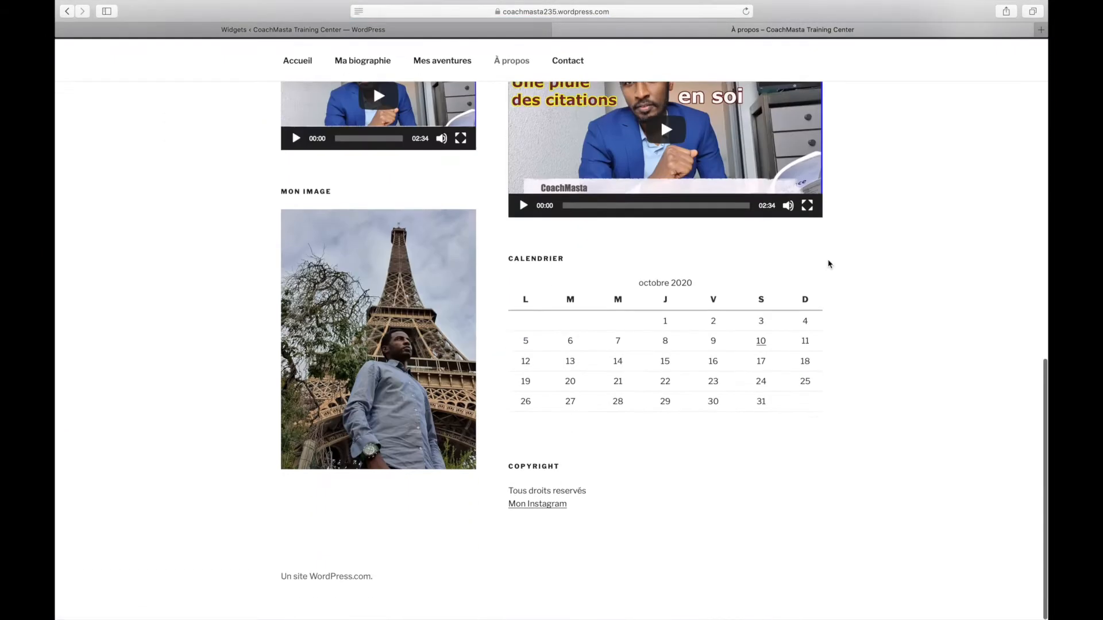
left_click(538, 518)
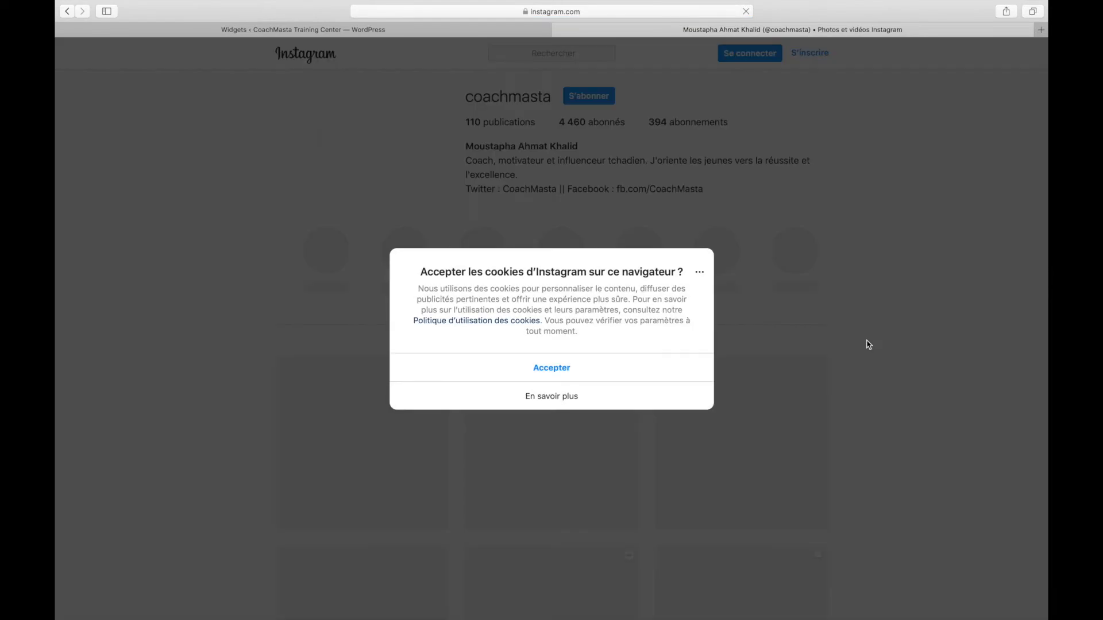
Accept Instagram's cookies and scroll the profile's posts and related accounts
left_click(554, 374)
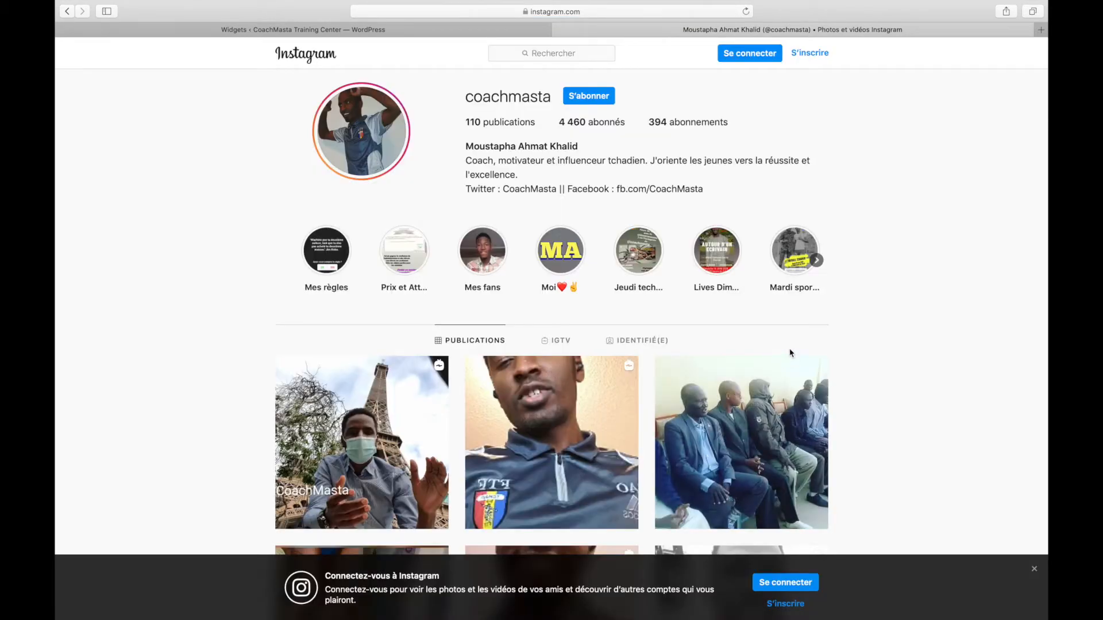
scroll(816, 342, "down", 10)
scroll(815, 342, "up", 10)
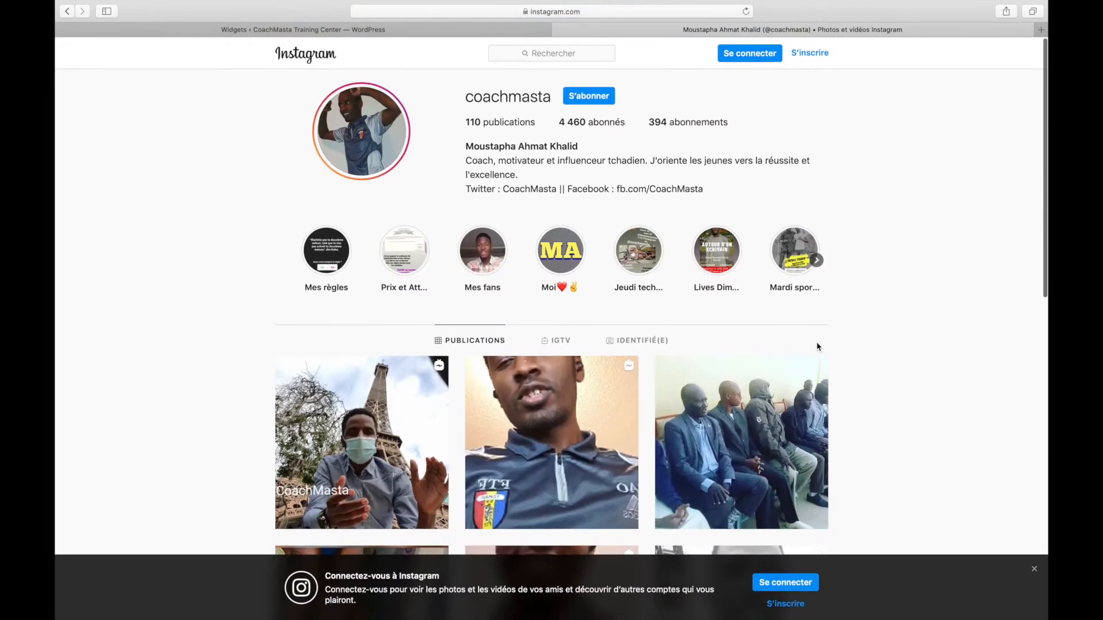
scroll(934, 364, "down", 10)
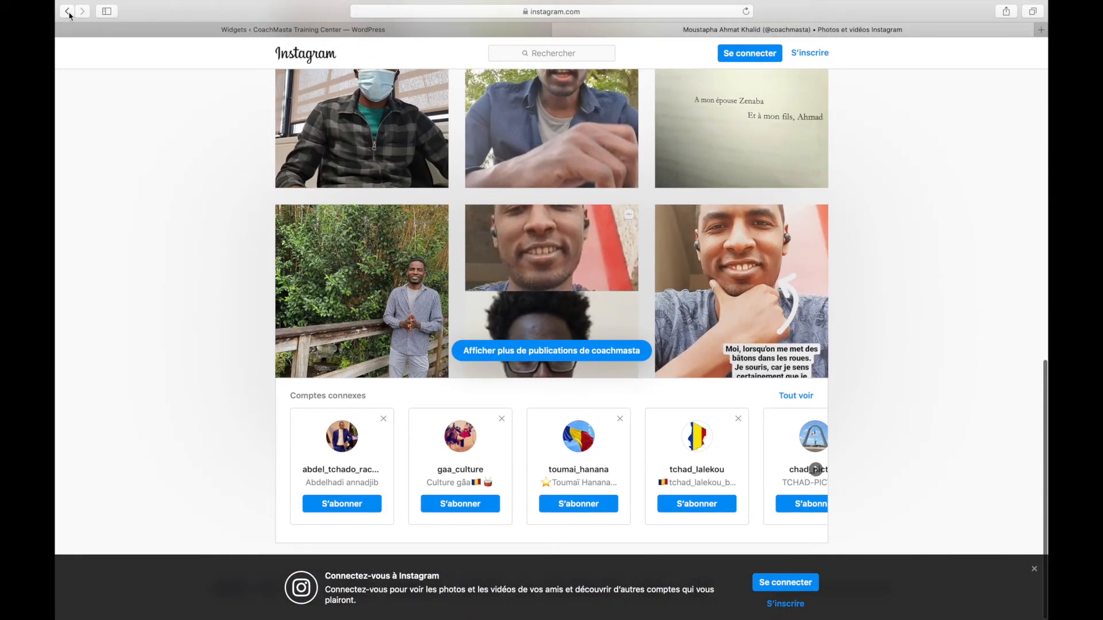
Return to the Widgets page, close the Copyright widget and collapse Mon image
left_click(67, 12)
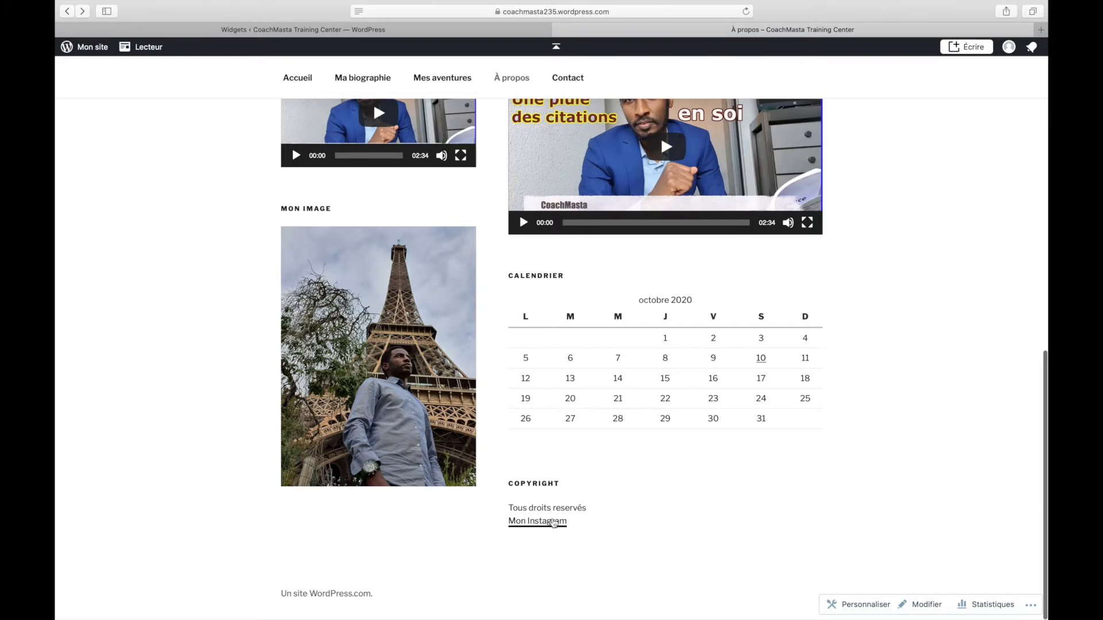
scroll(741, 507, "up", 20)
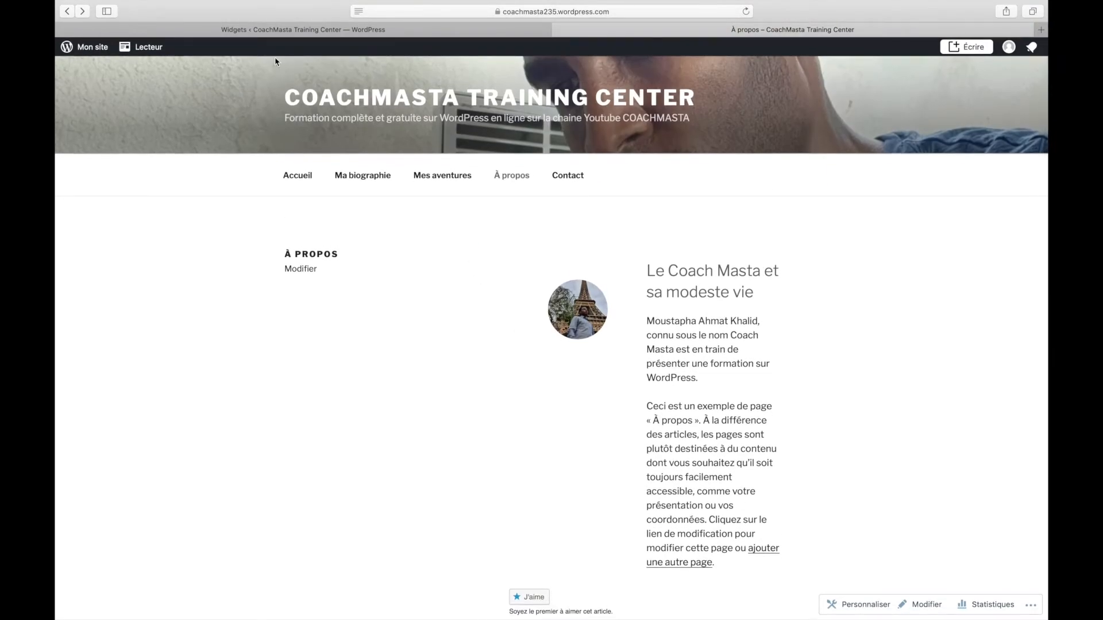
left_click(269, 32)
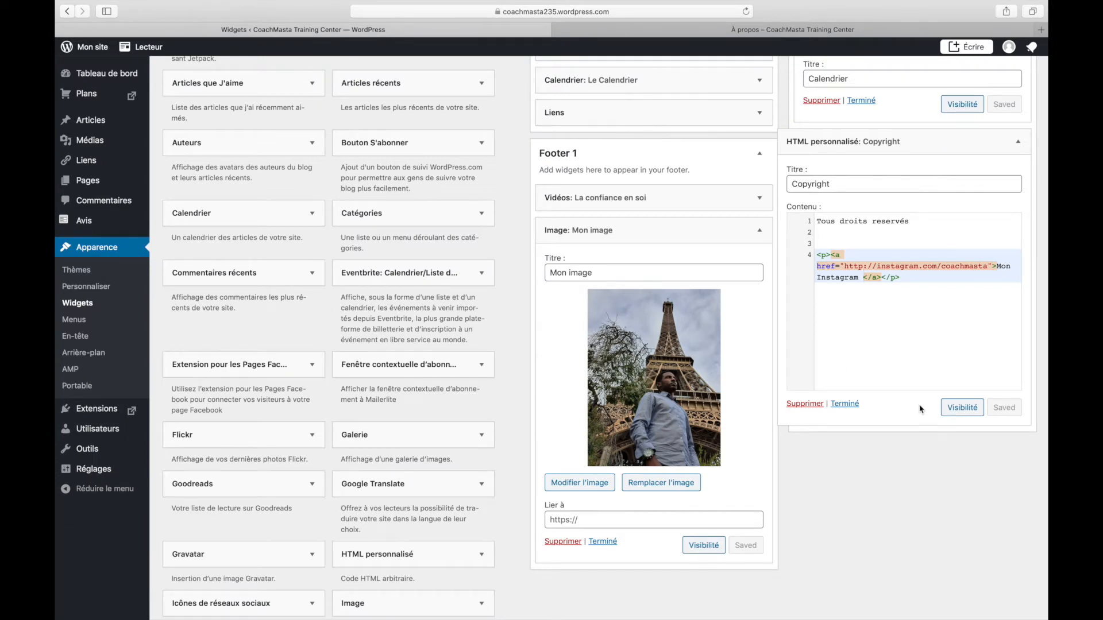
left_click(843, 405)
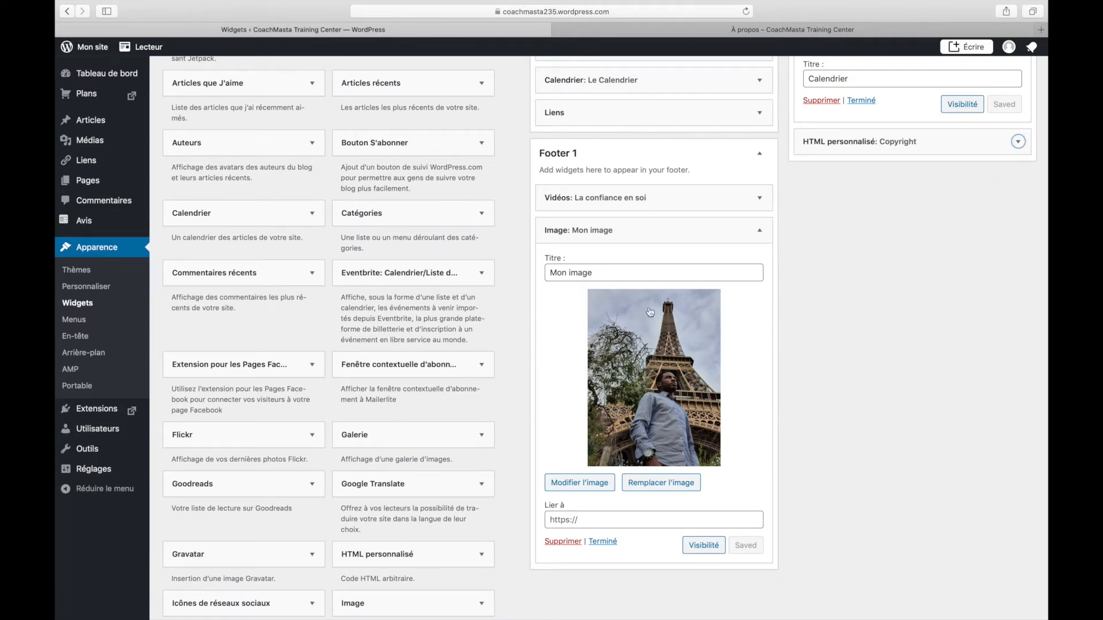
left_click(759, 230)
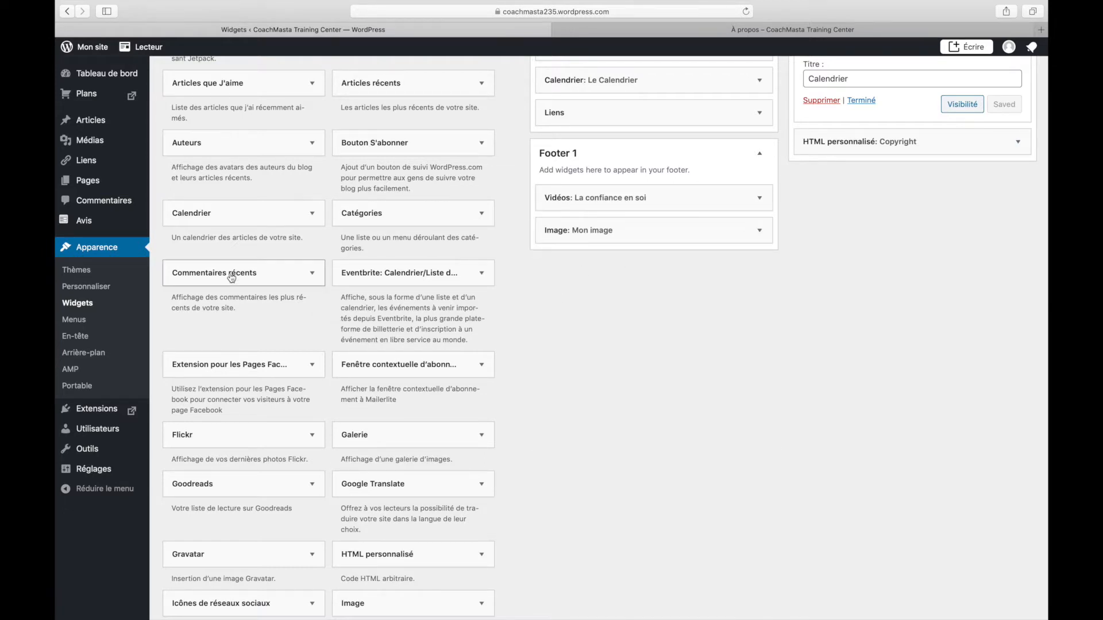
Drag Commentaires récents into the Blog Sidebar and close its settings
scroll(231, 279, "up", 4)
left_click_drag(226, 381, 606, 240)
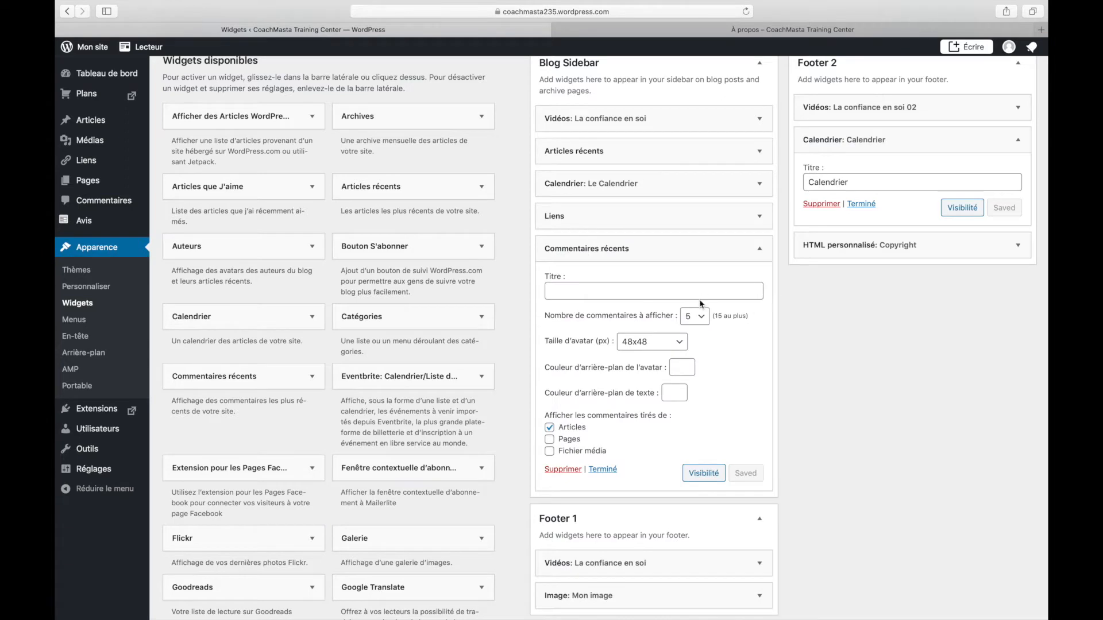
scroll(701, 304, "up", 2)
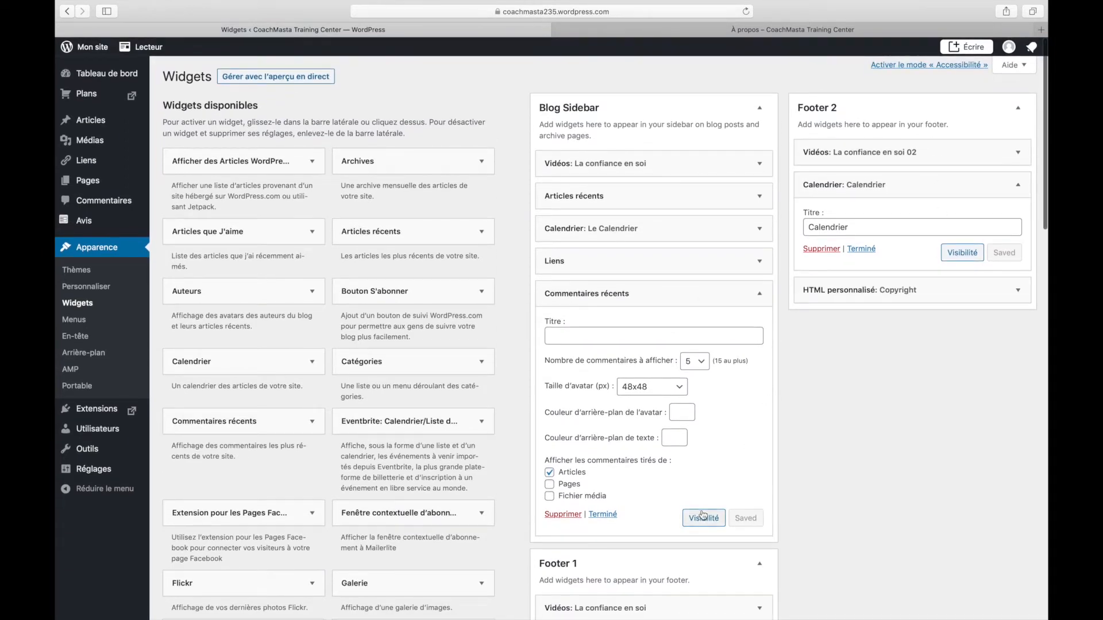
left_click(600, 514)
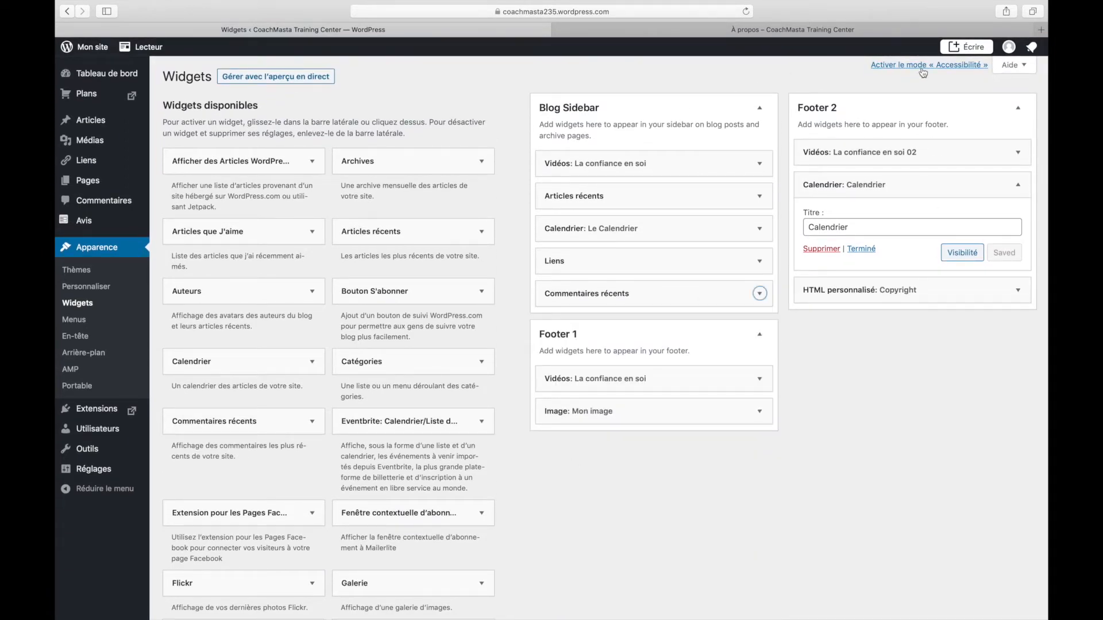
Set the homepage to show 'Les derniers articles' in the Customizer and save the change
left_click(687, 31)
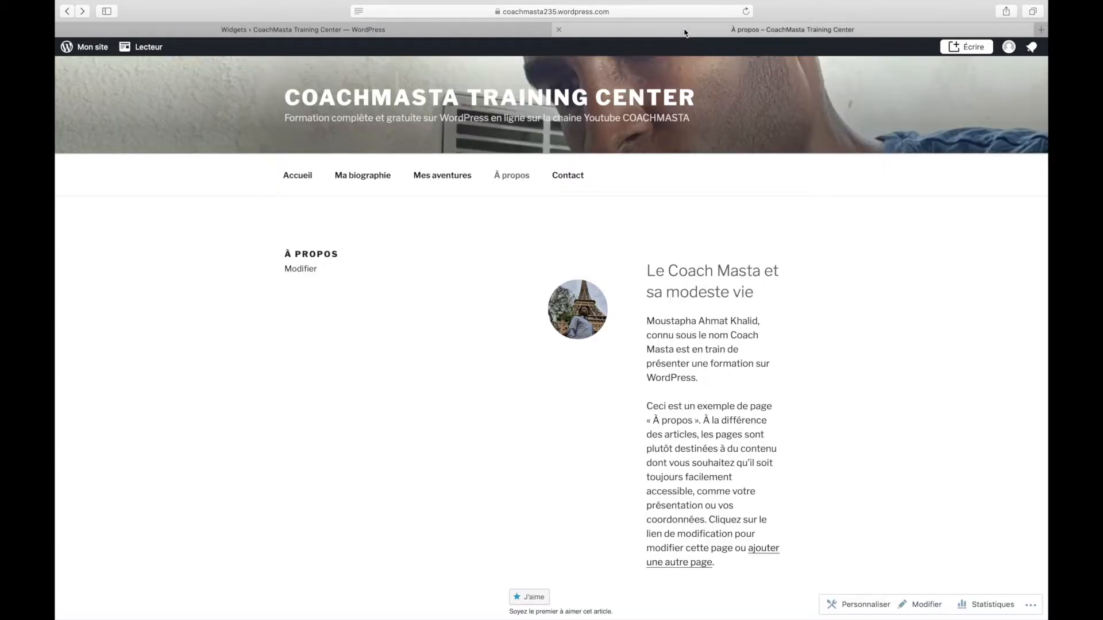
left_click(847, 604)
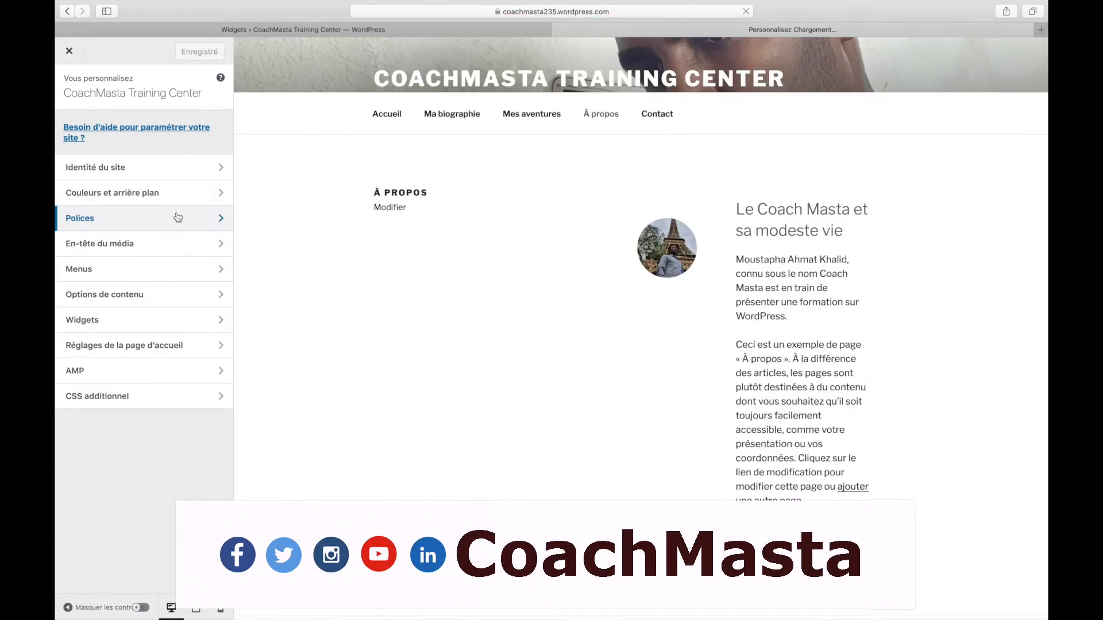
left_click(120, 345)
left_click(109, 242)
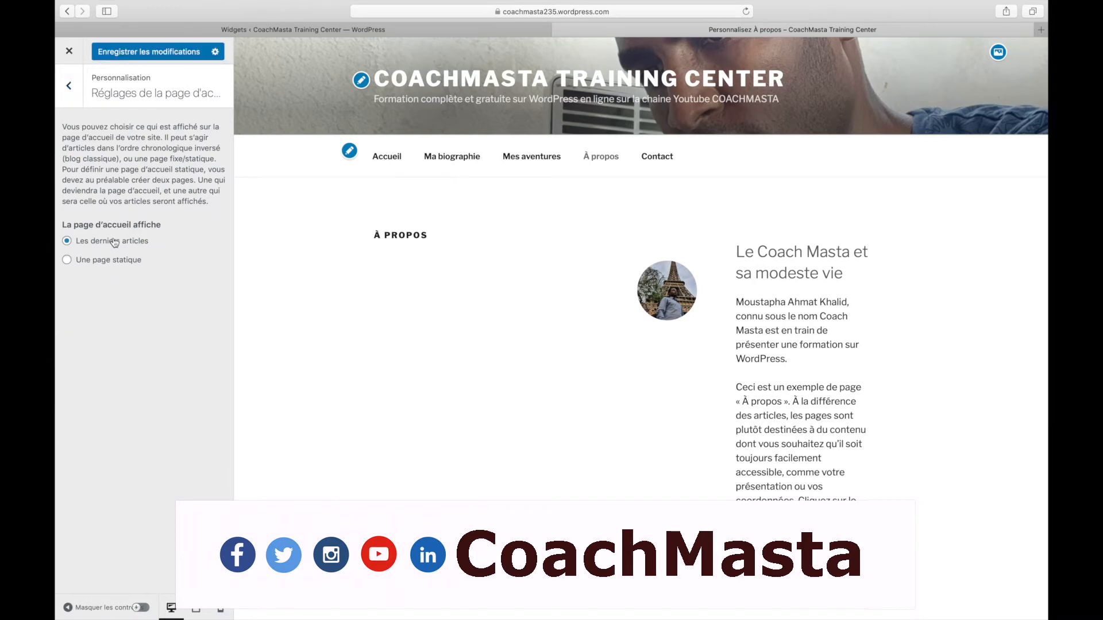
left_click(157, 58)
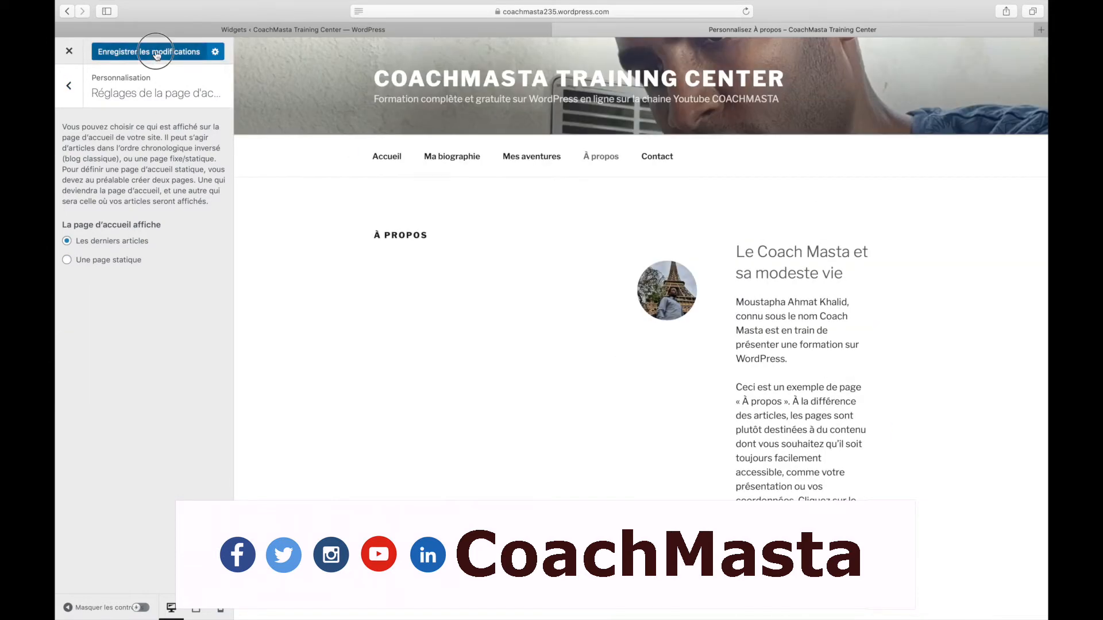
left_click(394, 163)
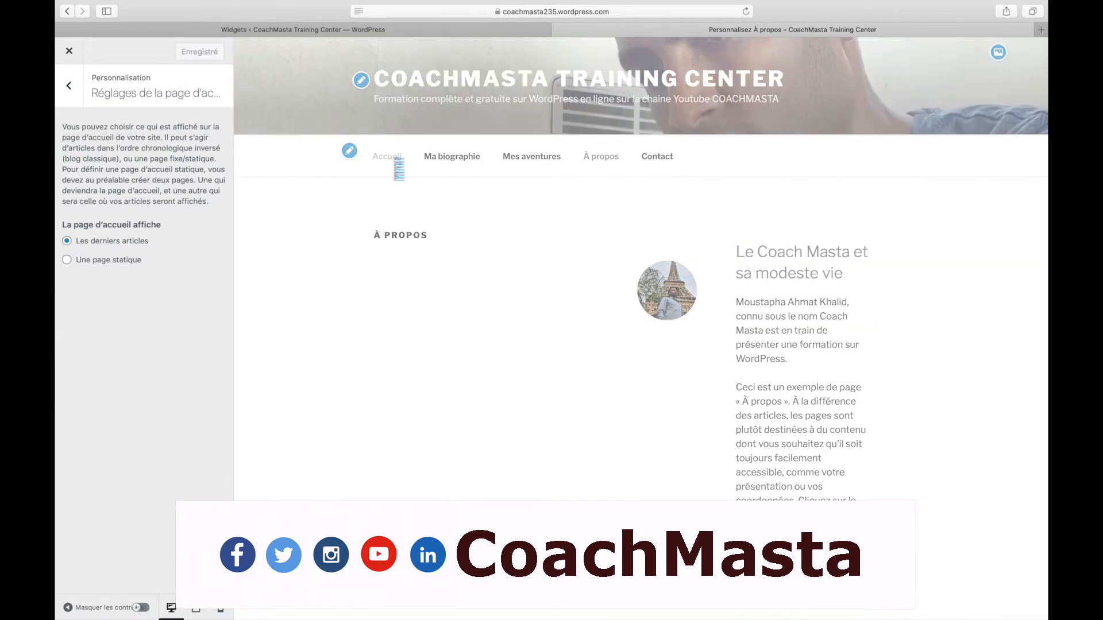
Open the CoachMasta site's home page in a new browser tab
key("super+t")
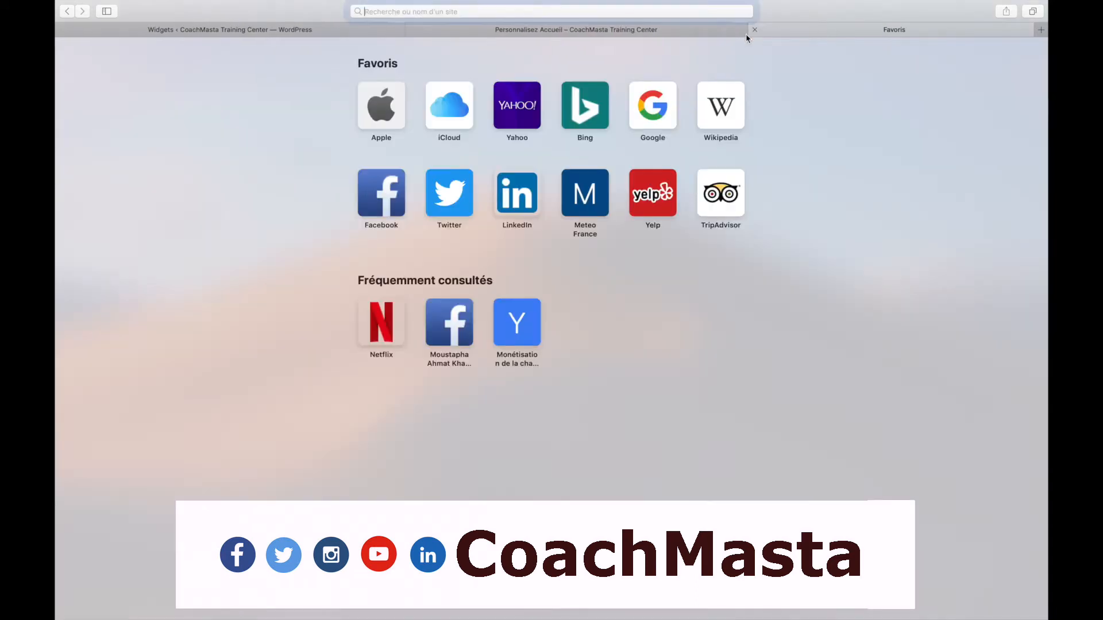
type("vo")
key("BackSpace")
key("BackSpace")
type("coachmasta235.wordpress.com")
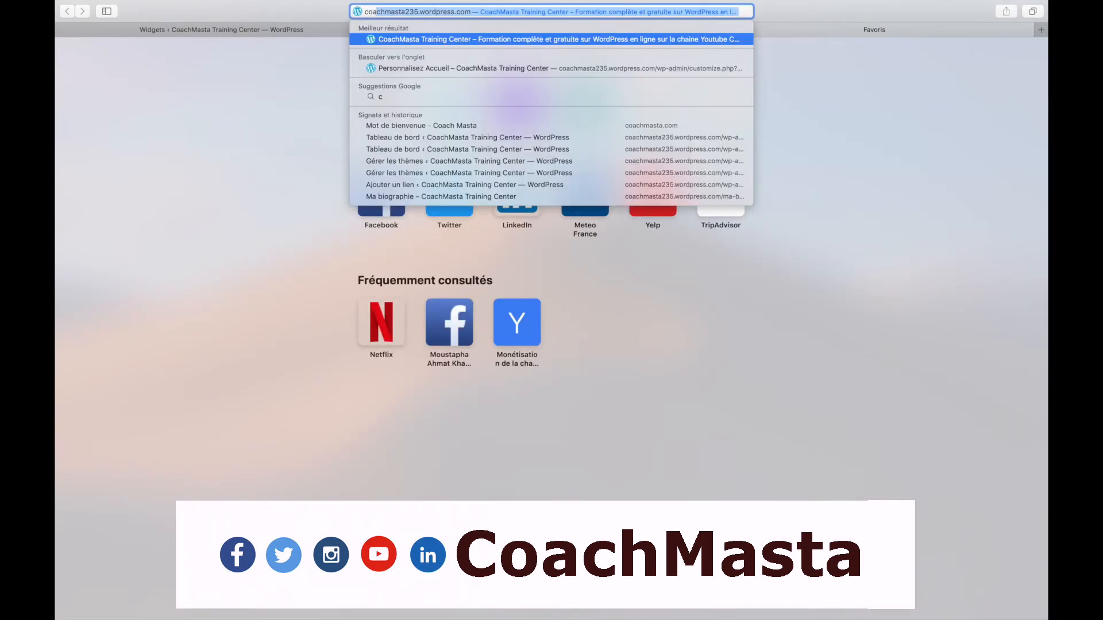
key("Return")
scroll(766, 241, "down", 15)
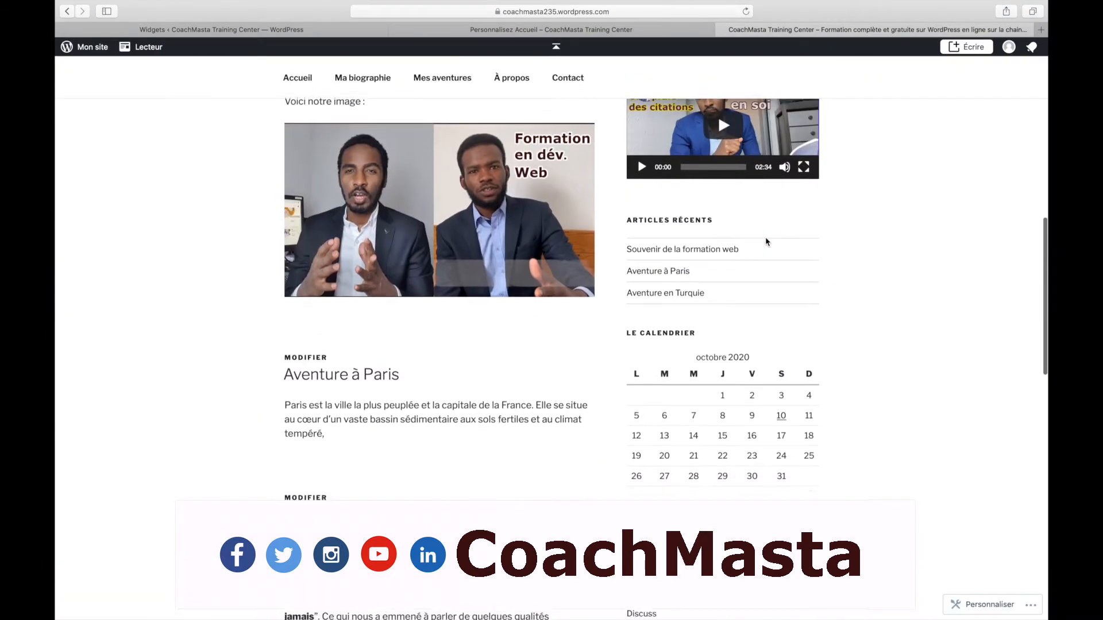
scroll(766, 236, "up", 15)
Close the Customizer and the About page tab, then reload the home page
left_click(539, 30)
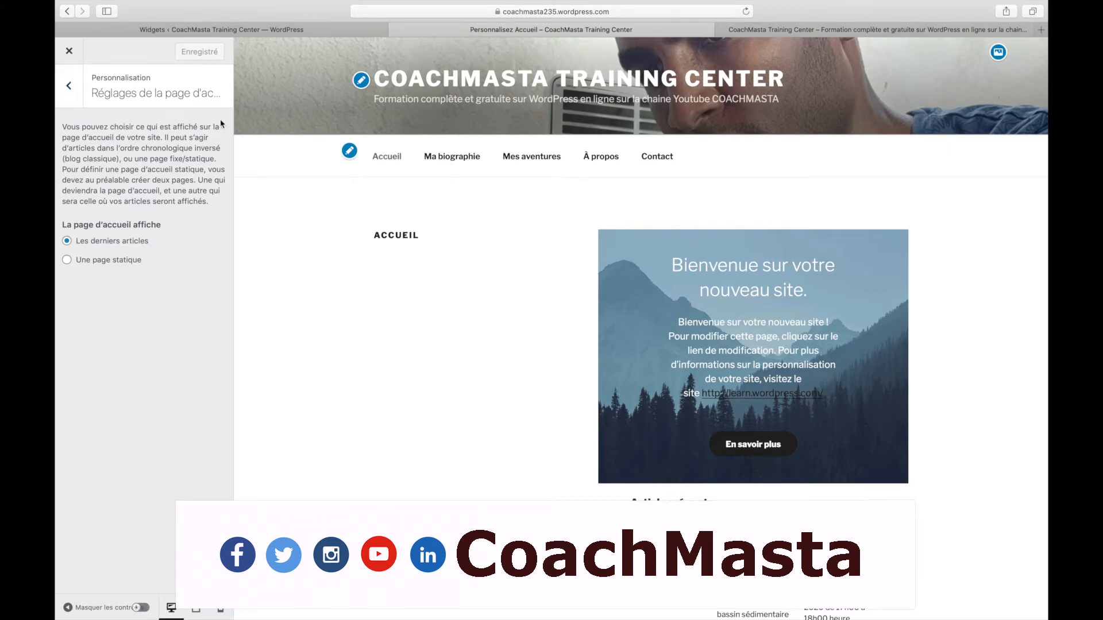
left_click(67, 58)
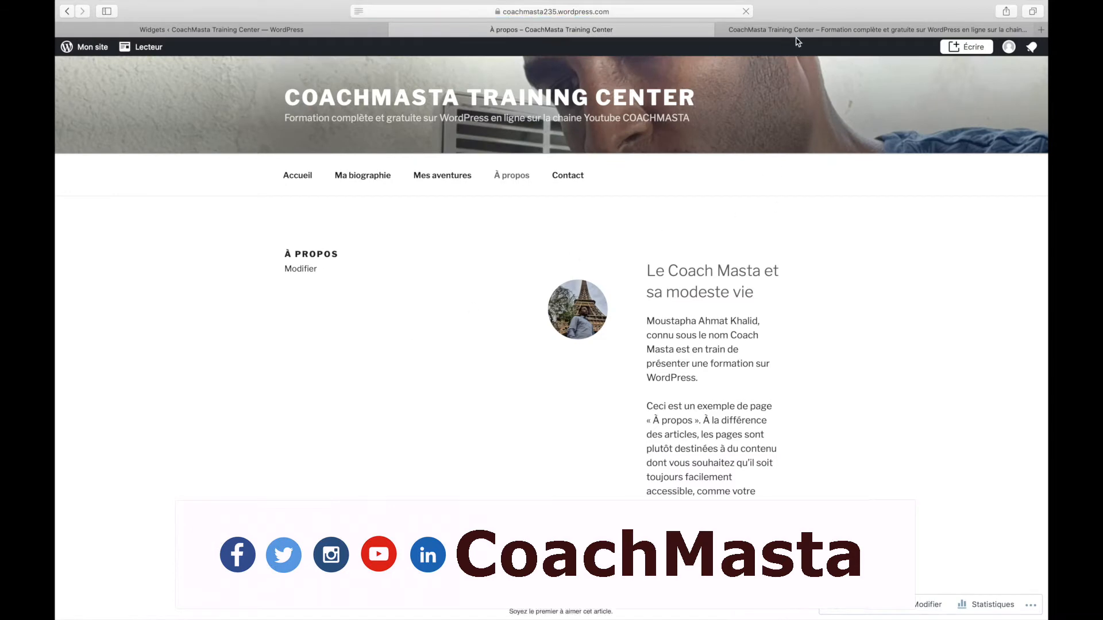
left_click(395, 29)
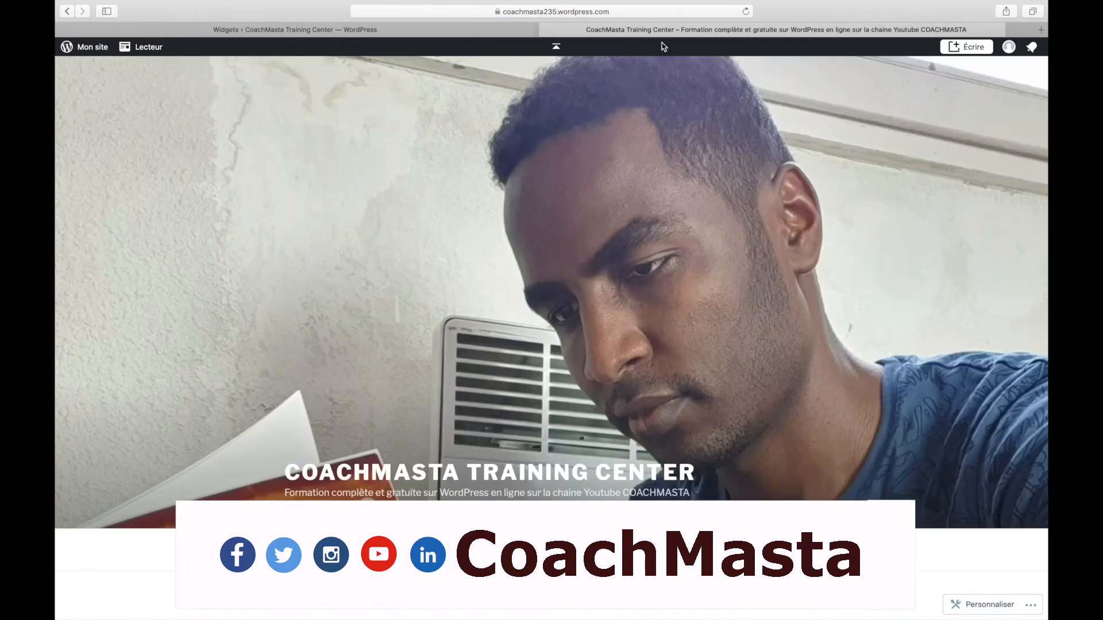
left_click(634, 13)
key("Return")
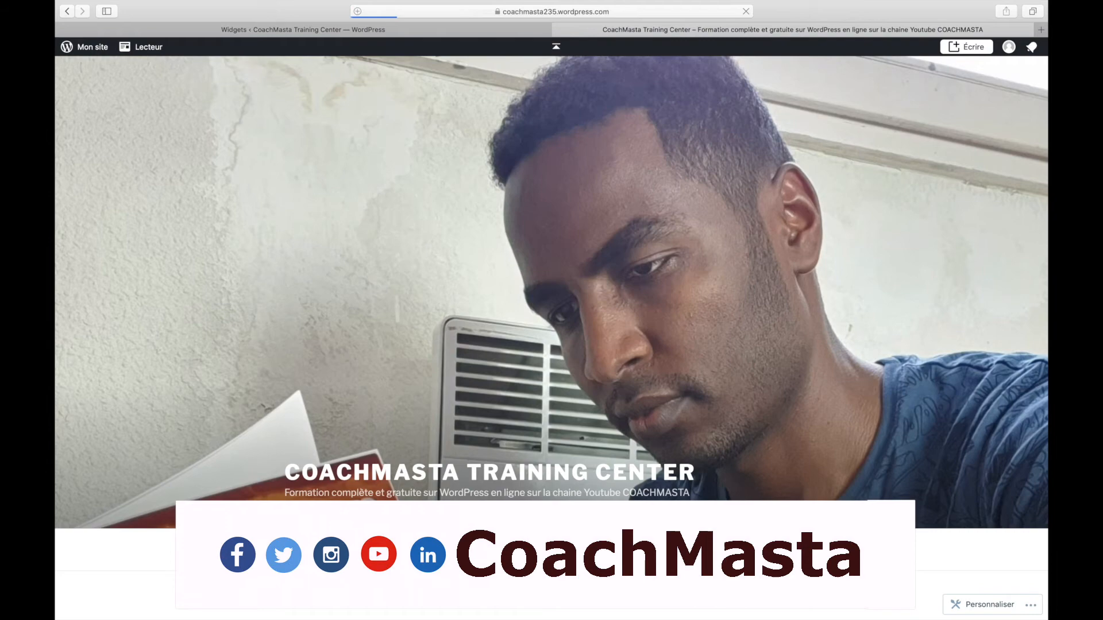
Scroll through the latest posts and the sidebar's recent articles, October 2020 calendar, links and comments
scroll(757, 356, "down", 5)
scroll(757, 356, "down", 10)
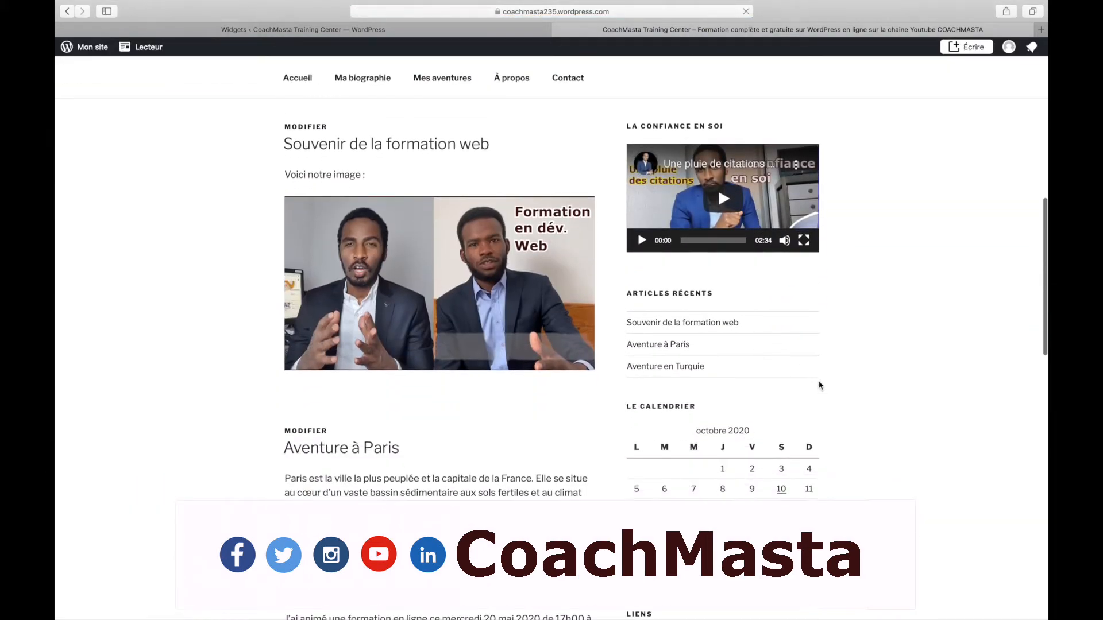
scroll(820, 385, "down", 3)
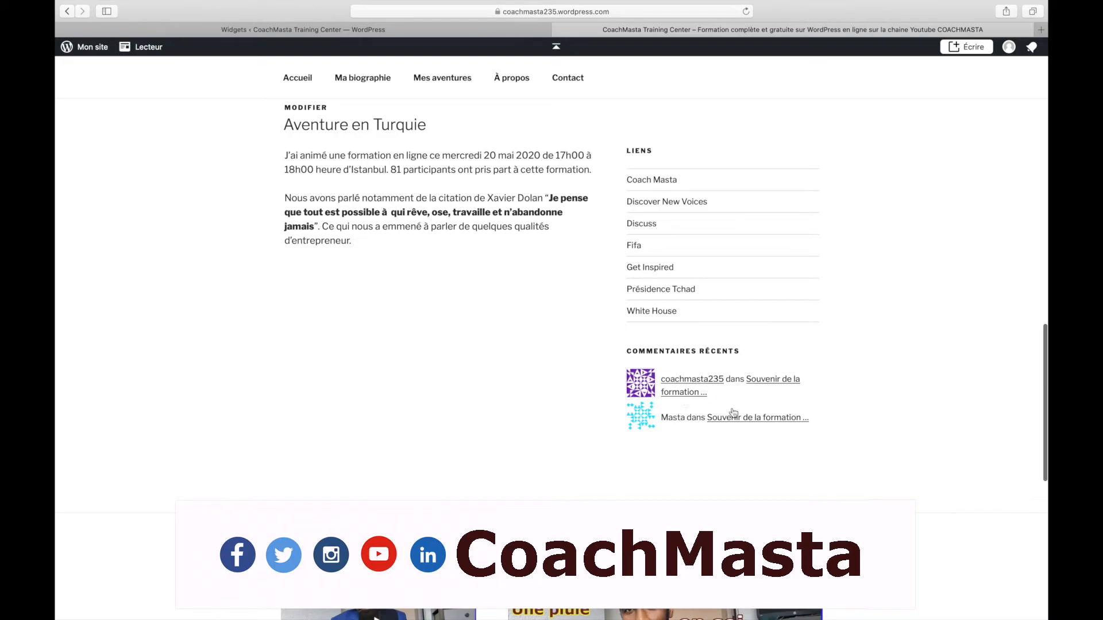
scroll(741, 357, "up", 10)
scroll(741, 357, "up", 5)
scroll(741, 357, "down", 15)
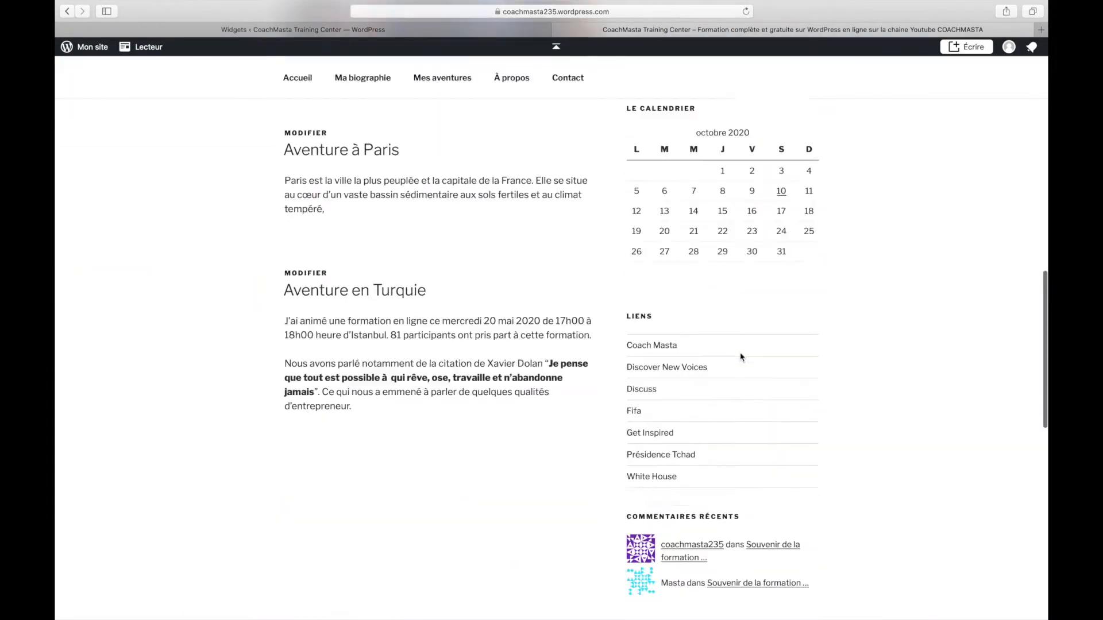
scroll(741, 357, "up", 15)
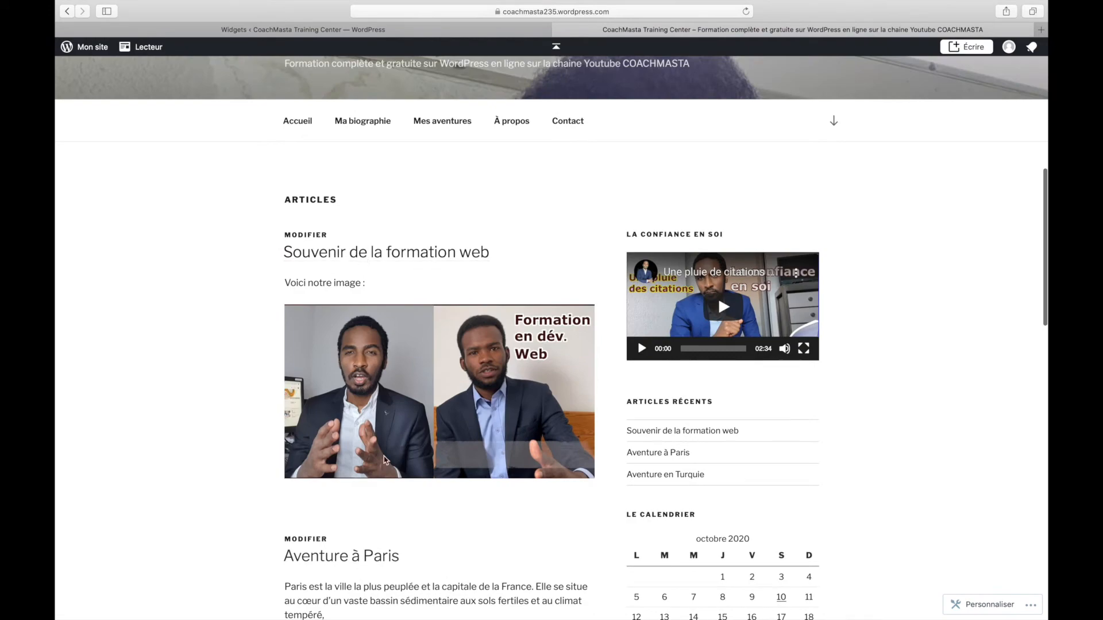
scroll(382, 454, "up", 8)
scroll(384, 460, "down", 15)
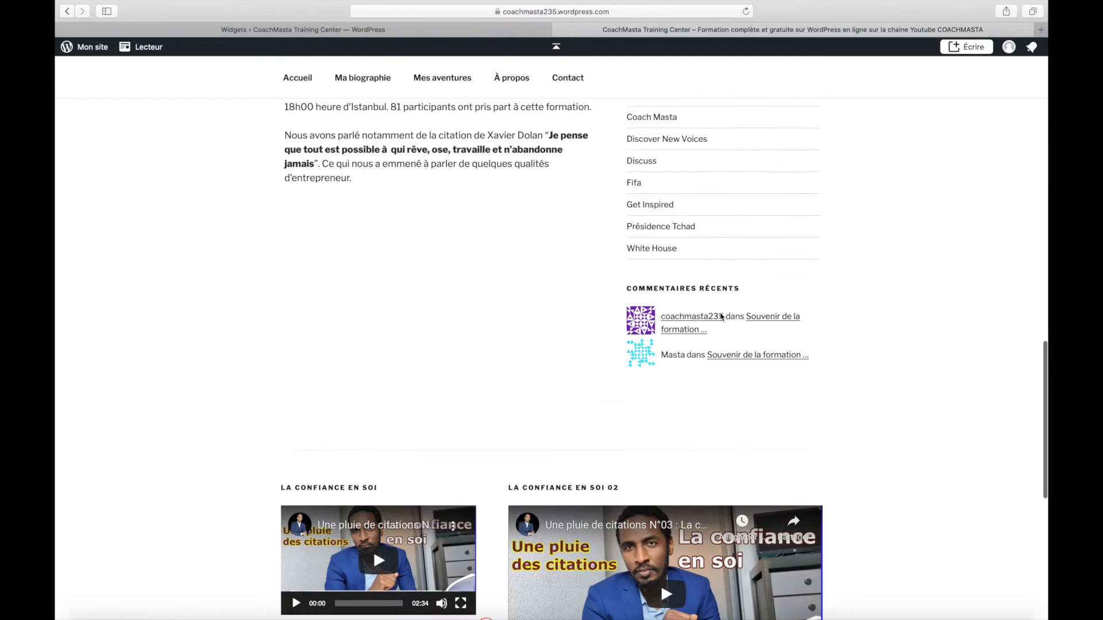
scroll(721, 314, "up", 20)
scroll(741, 343, "down", 4)
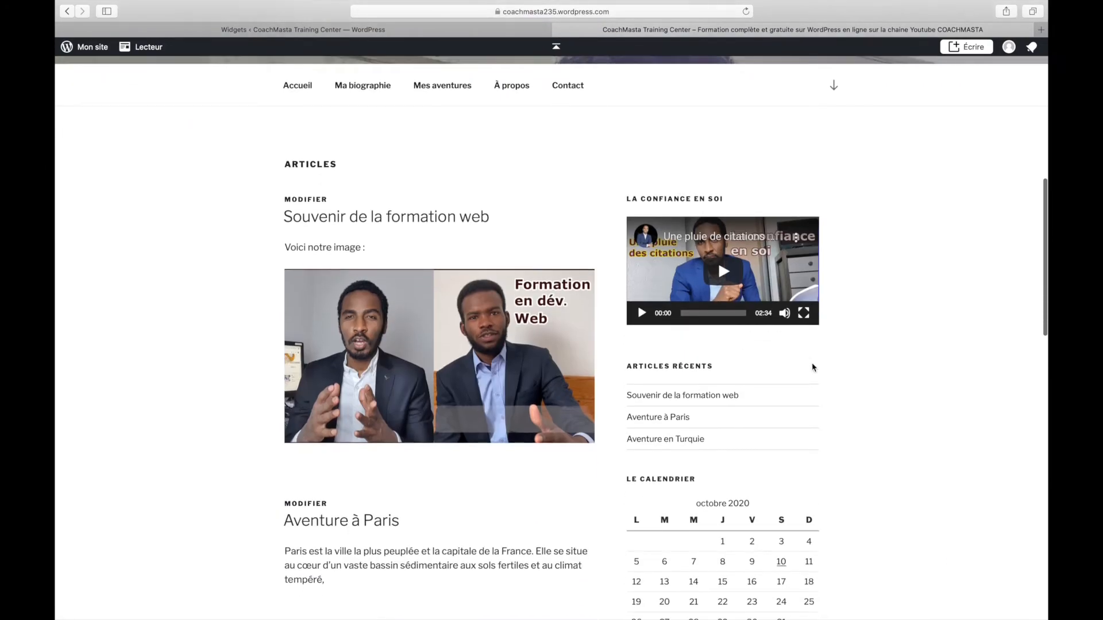
scroll(812, 368, "down", 2)
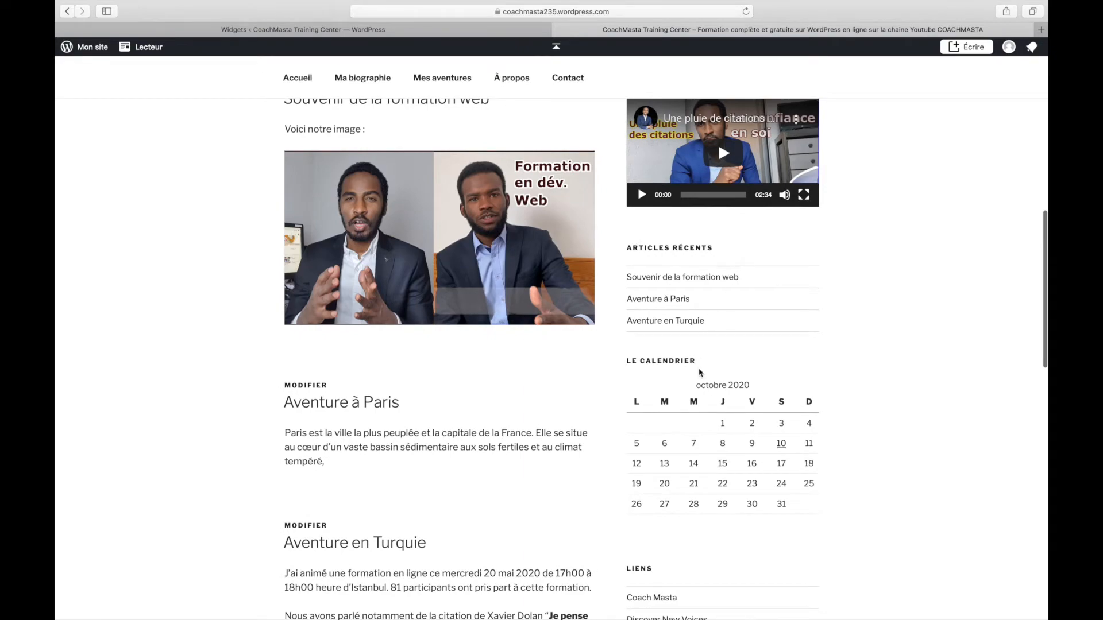
scroll(739, 442, "up", 6)
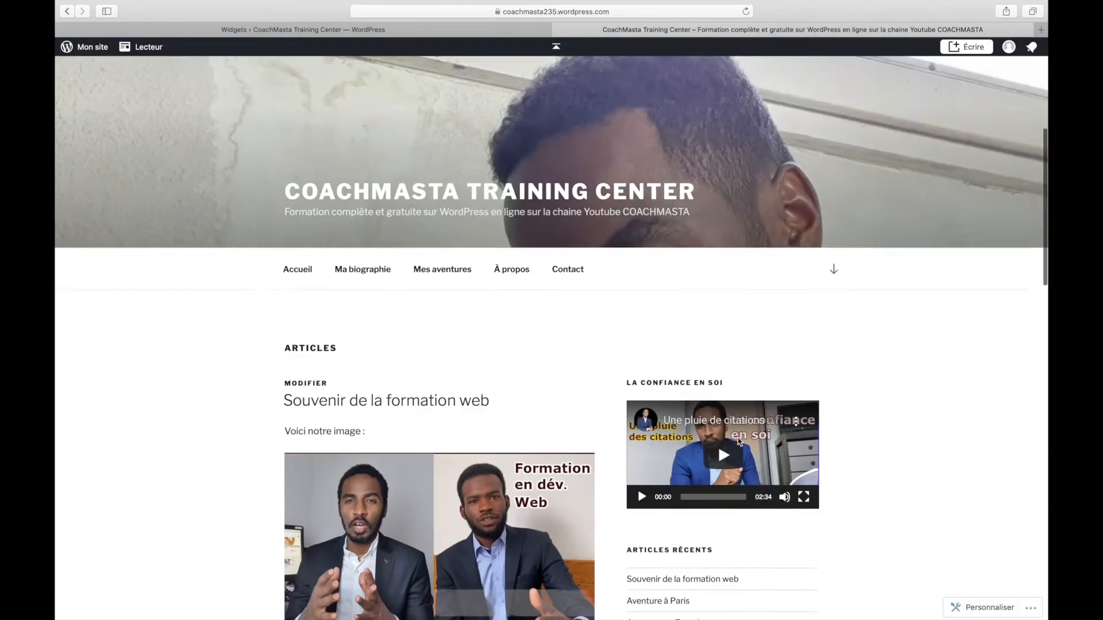
scroll(739, 443, "down", 9)
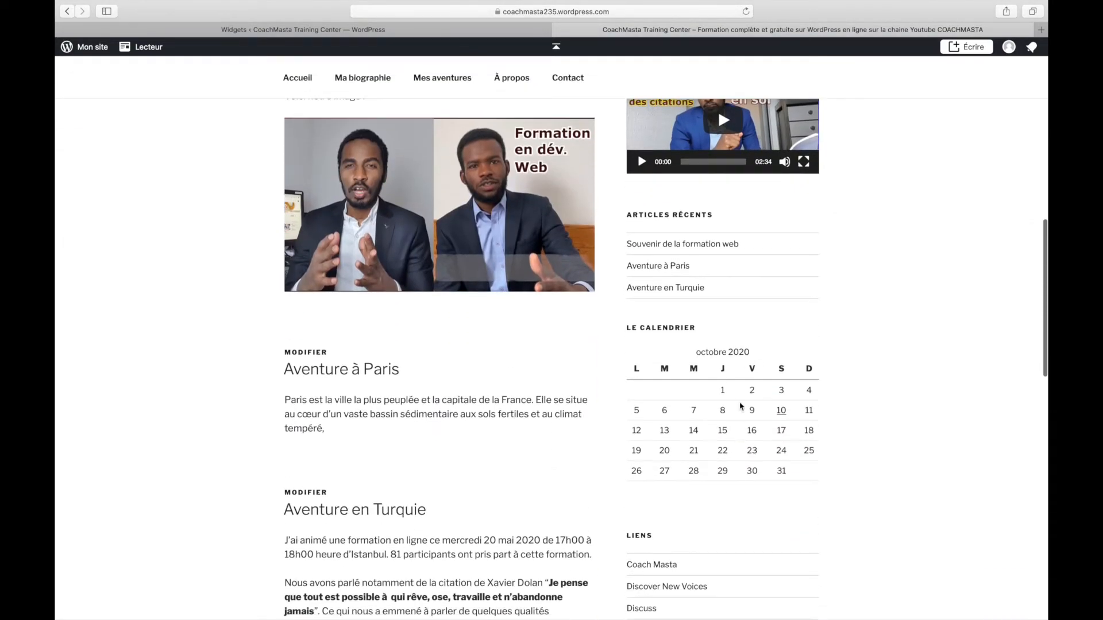
scroll(779, 465, "up", 8)
scroll(779, 464, "down", 15)
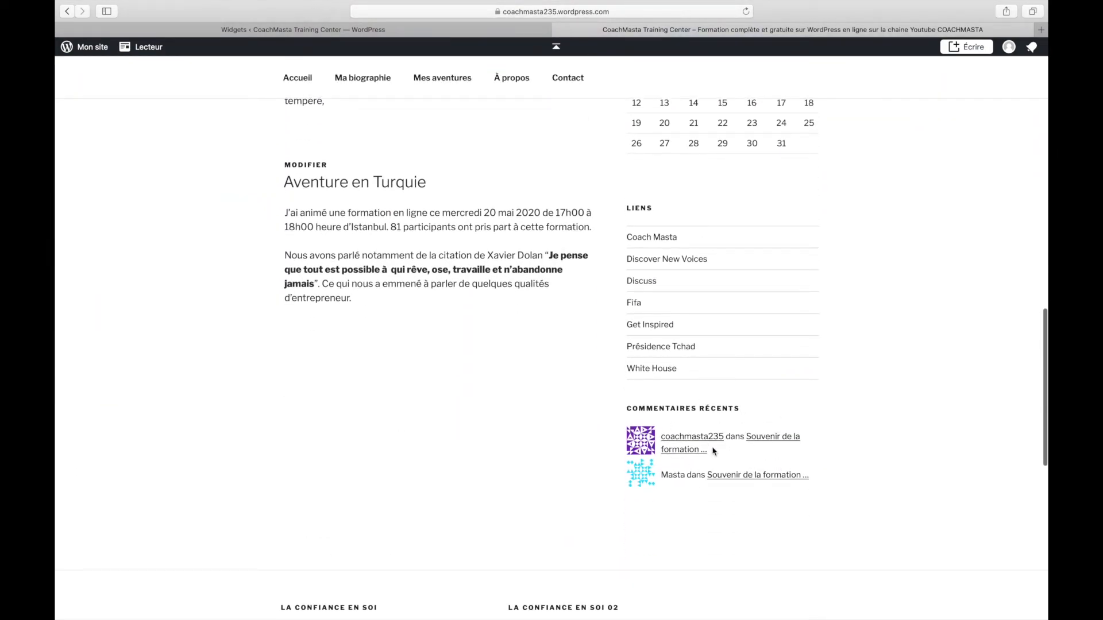
scroll(669, 219, "up", 4)
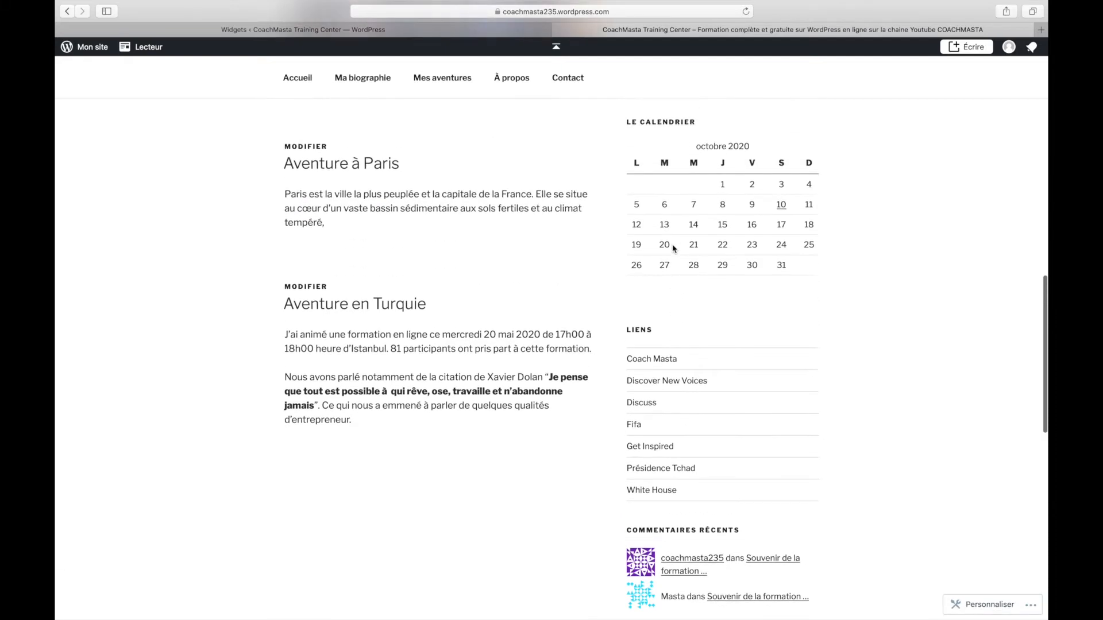
scroll(689, 229, "up", 4)
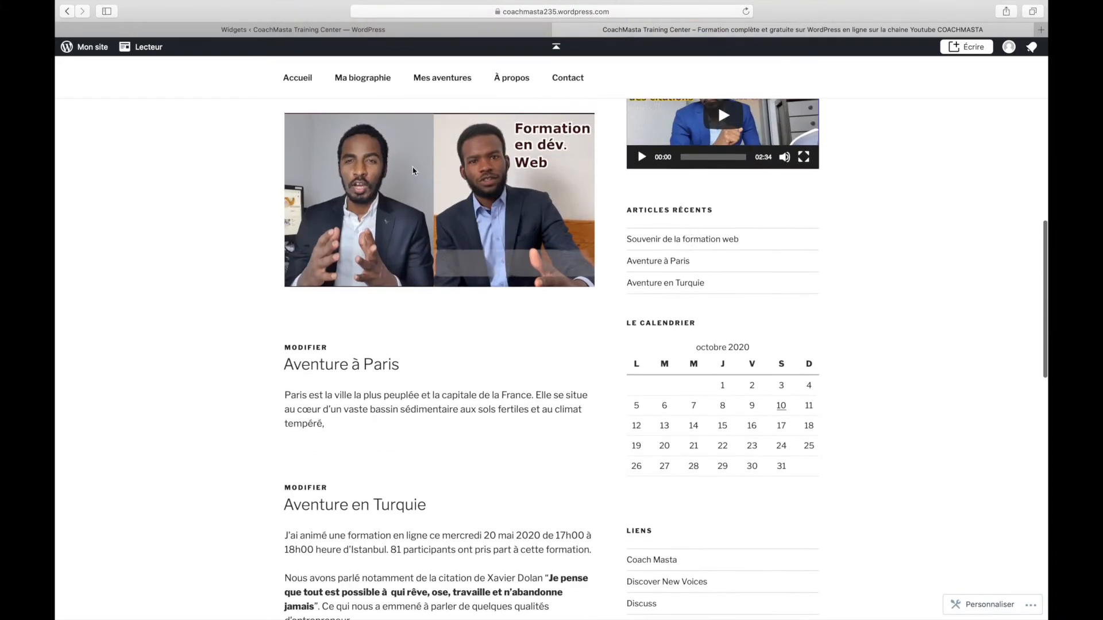
Open the Blog Sidebar widgets in the Customizer, then move to the Widgets admin tab
left_click(971, 614)
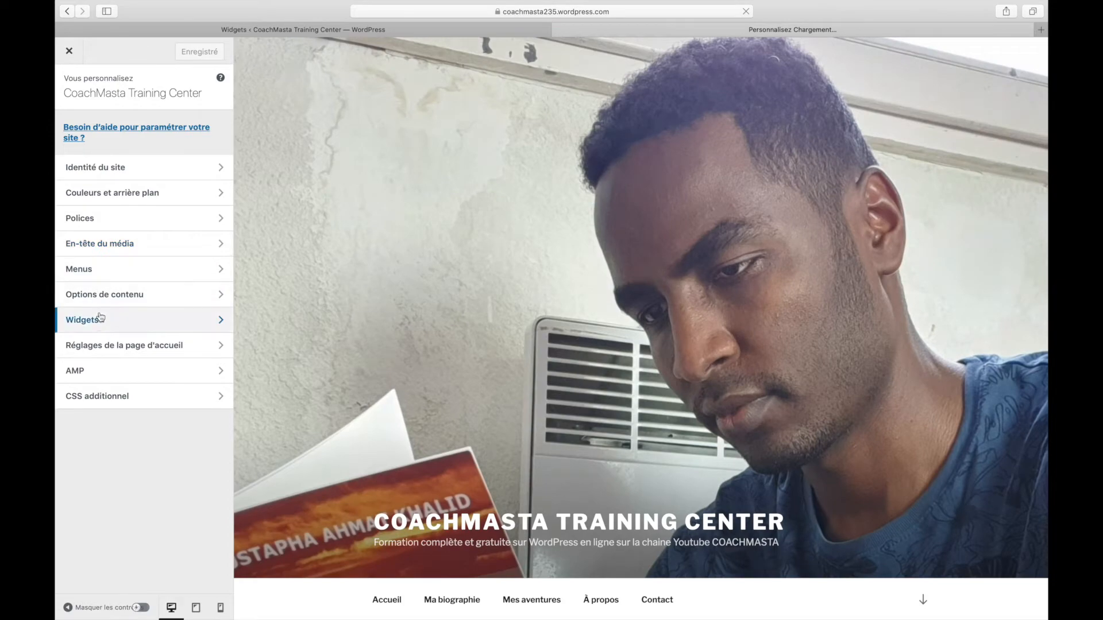
left_click(100, 317)
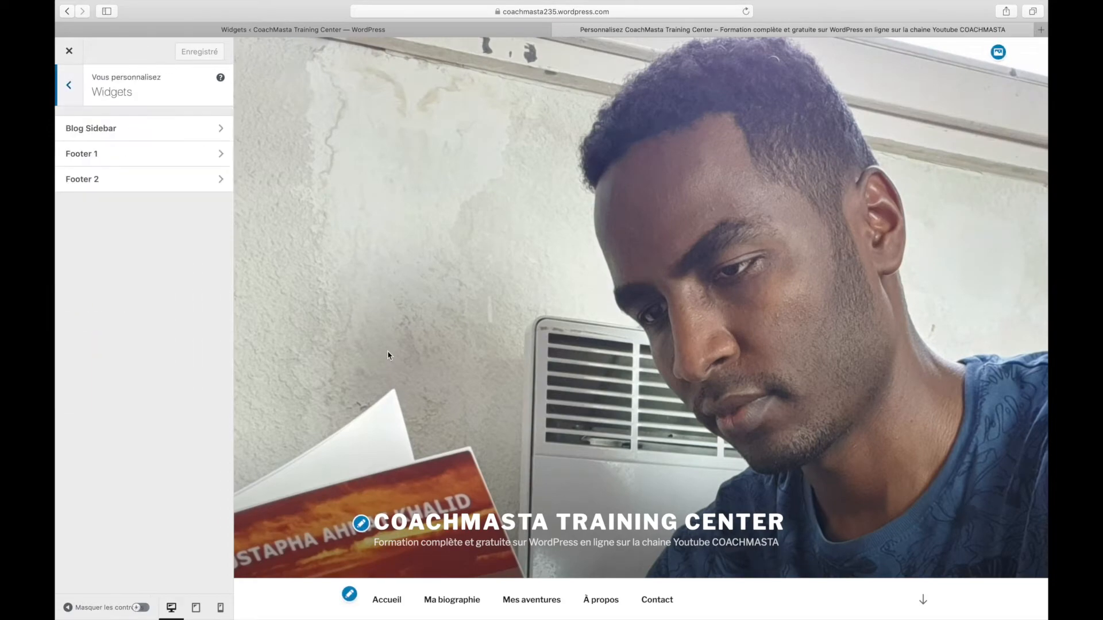
left_click(168, 129)
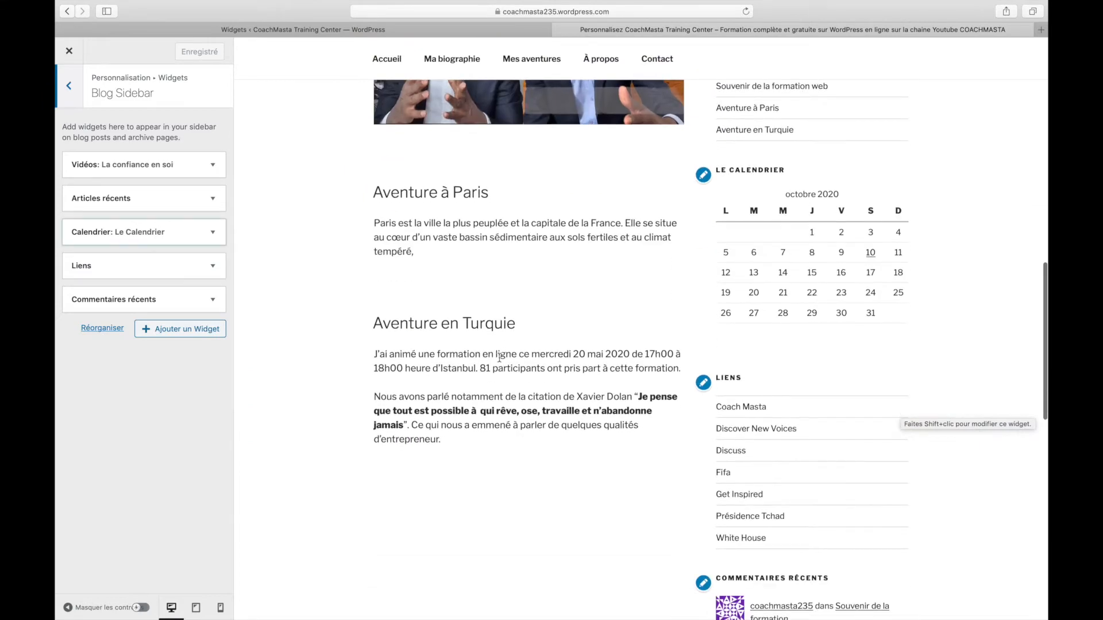
left_click(311, 31)
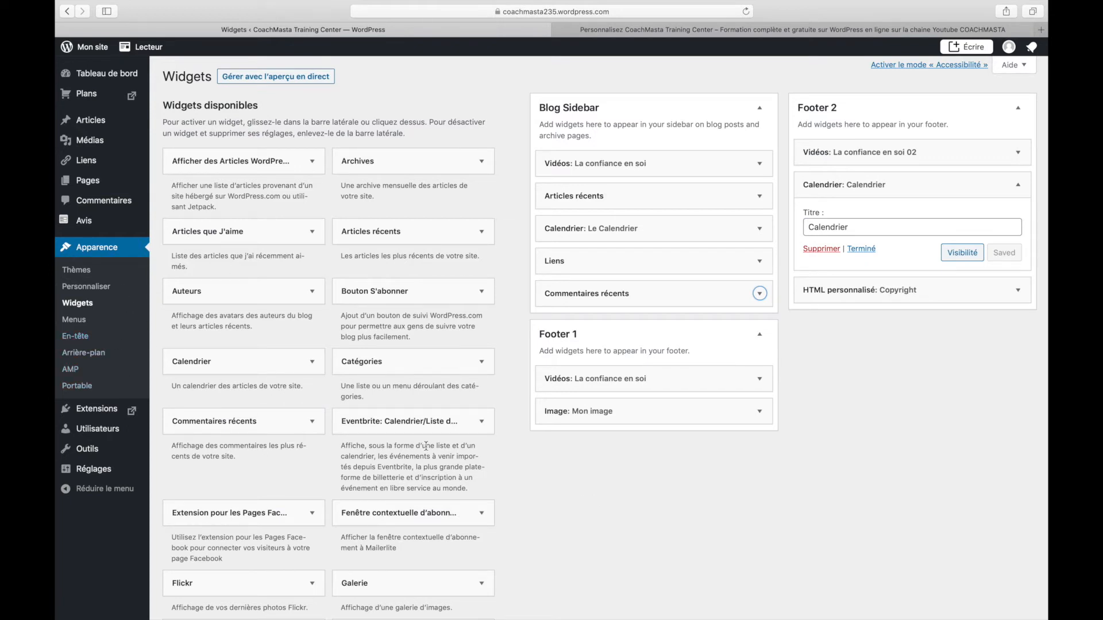
Open Extensions to show the Navigateur d'extension plugin page
left_click(100, 406)
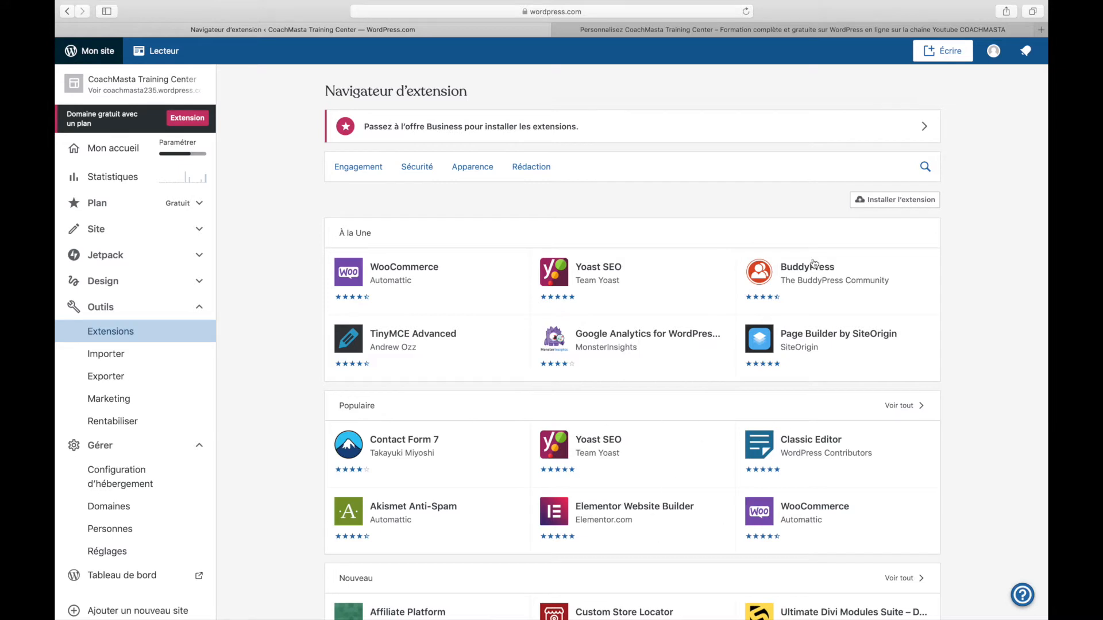
Load coronavirus-tchad.com in a new tab, scan its homepage, and open Connaître Le Virus
key("super+t")
type("cor")
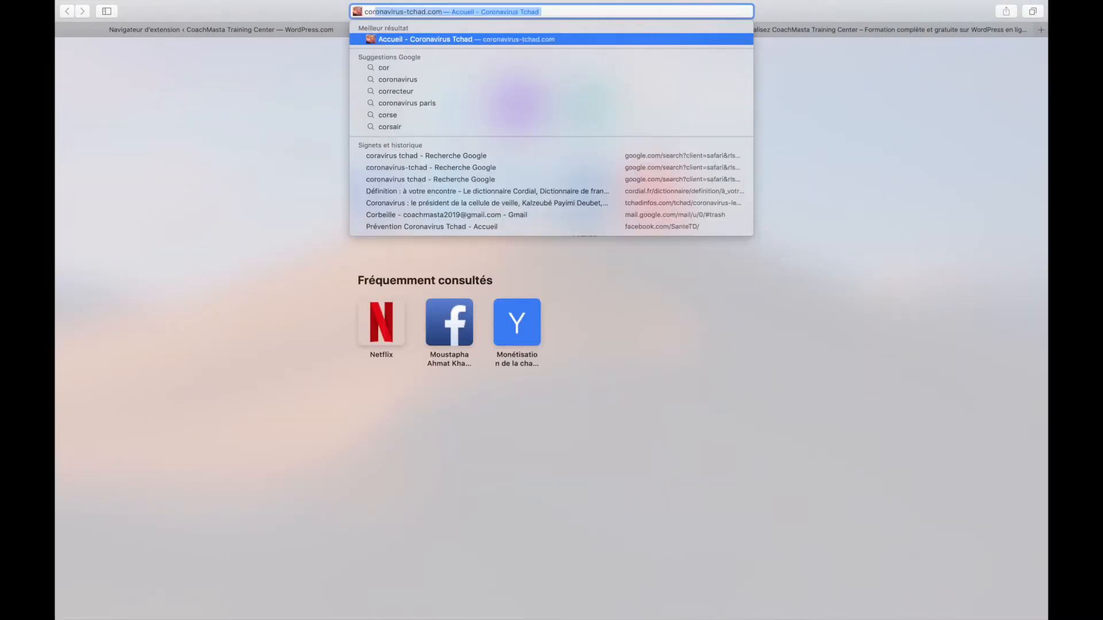
key("Return")
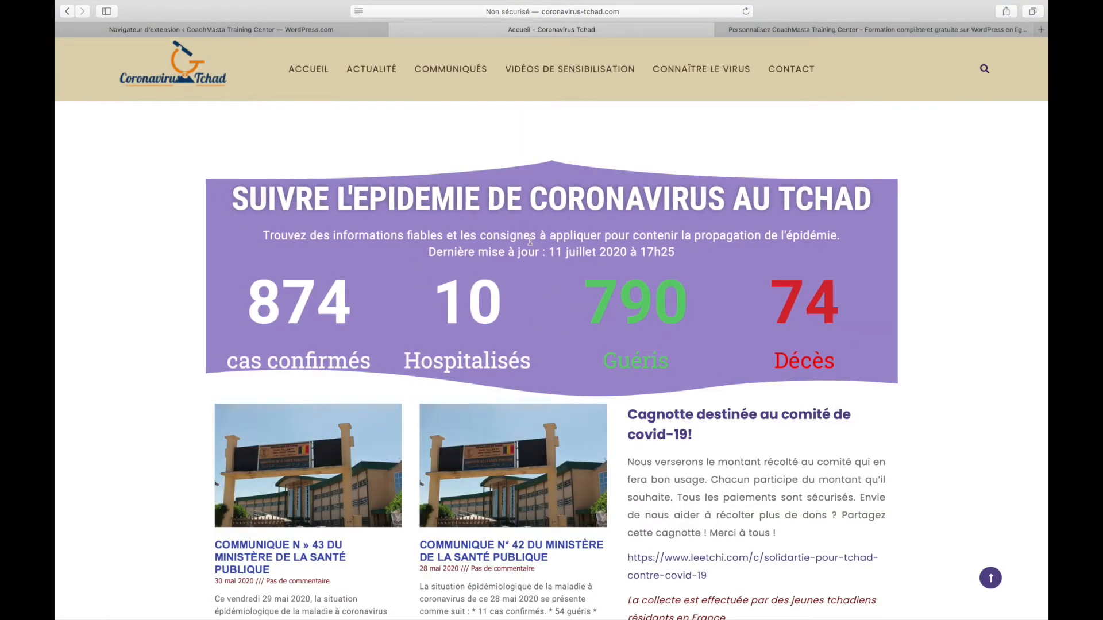
scroll(449, 268, "down", 5)
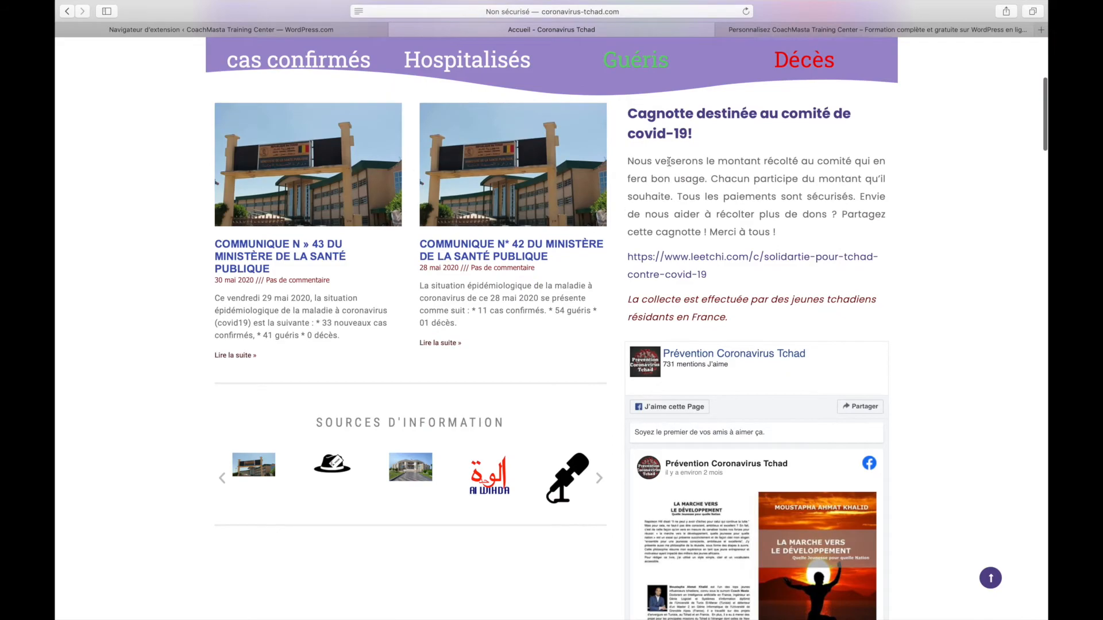
scroll(698, 217, "down", 5)
scroll(470, 401, "down", 7)
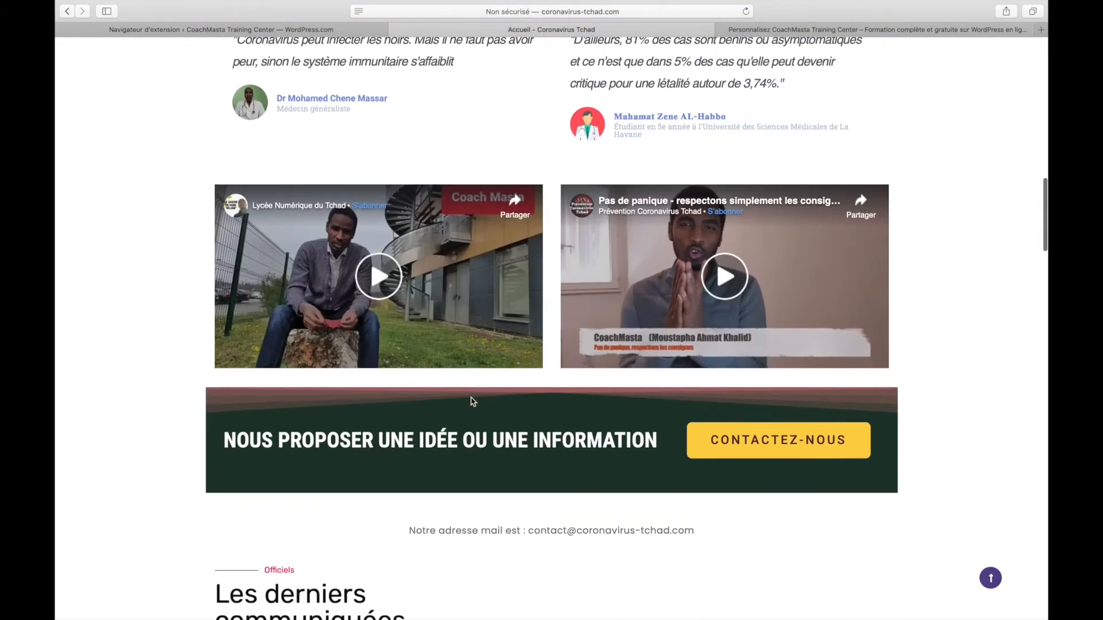
scroll(498, 410, "up", 17)
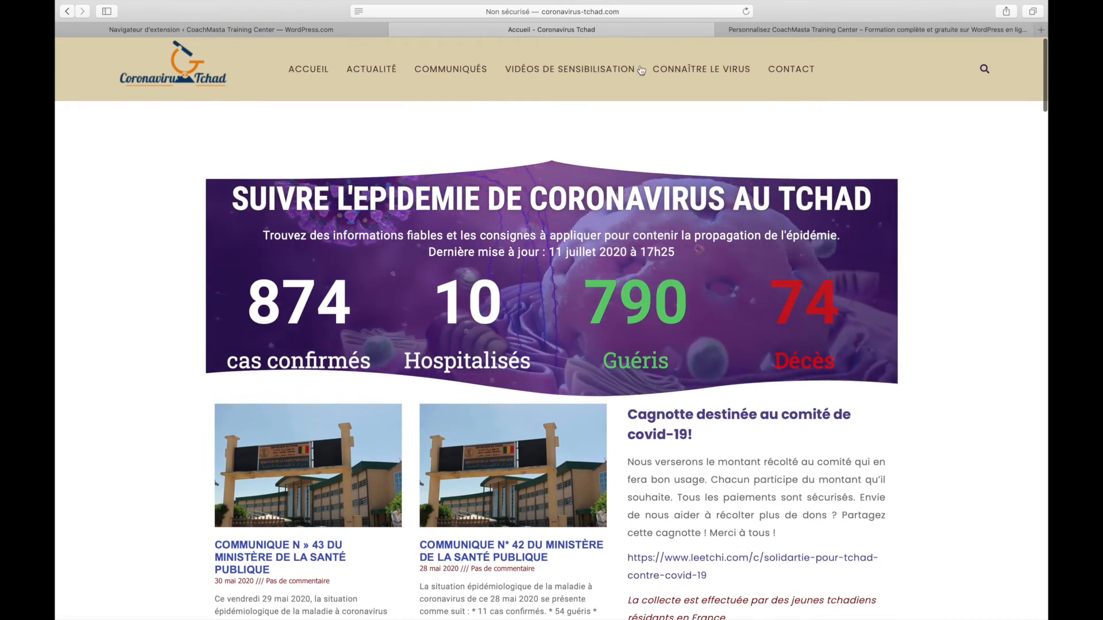
left_click(675, 76)
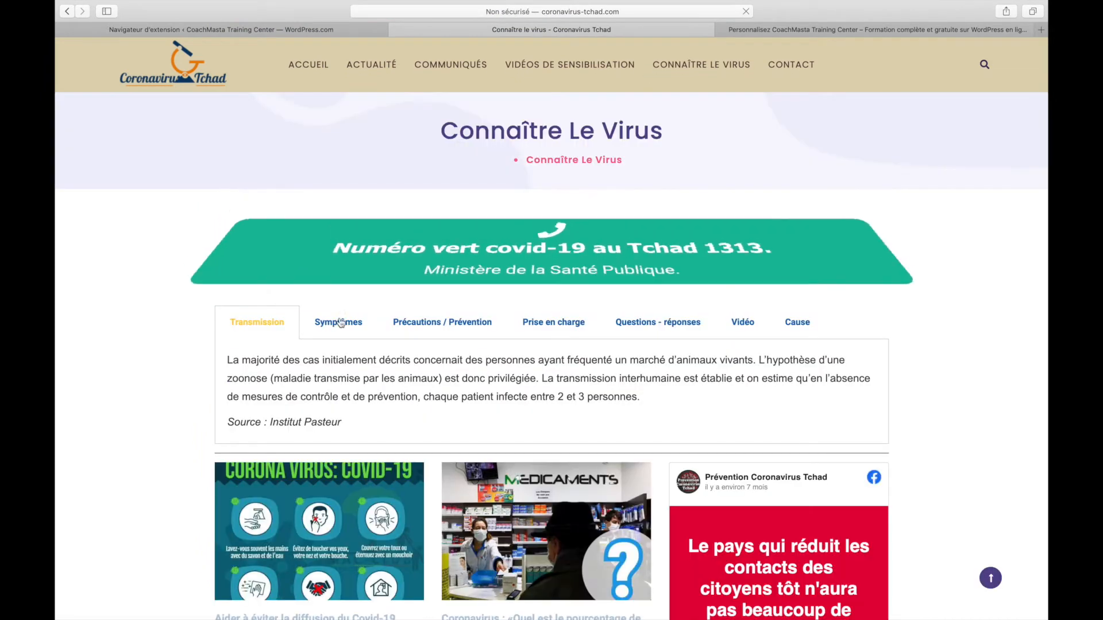
Browse the Symptômes, Précautions, Prise en charge, Questions - réponses, Vidéo, Cause and Transmission sections
left_click(339, 323)
left_click(428, 332)
left_click(577, 332)
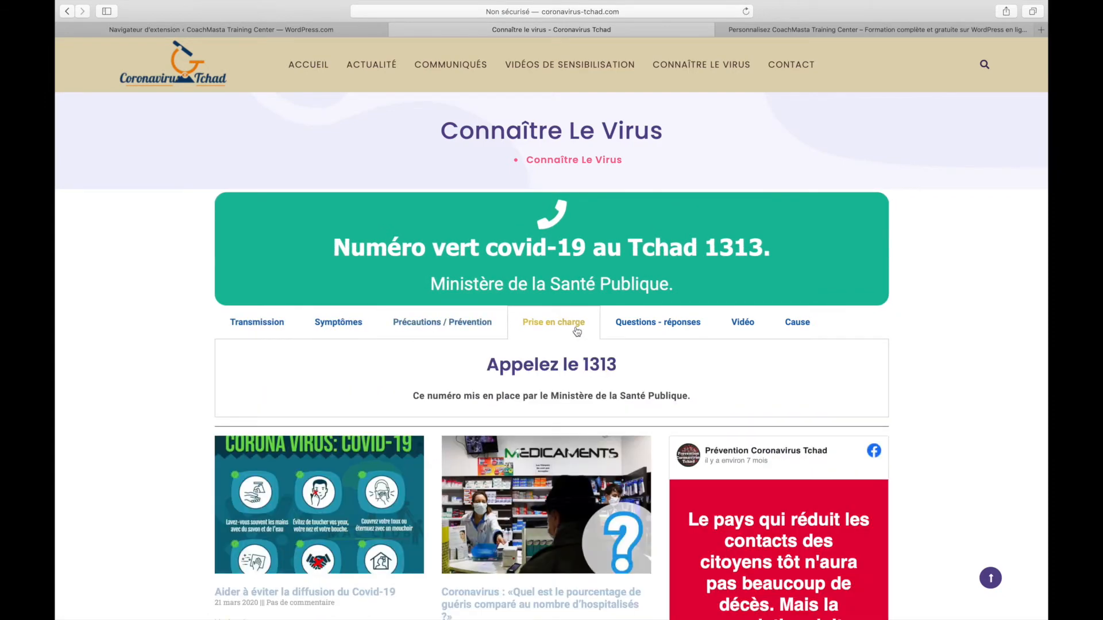
left_click(631, 333)
scroll(661, 327, "down", 5)
scroll(690, 322, "up", 4)
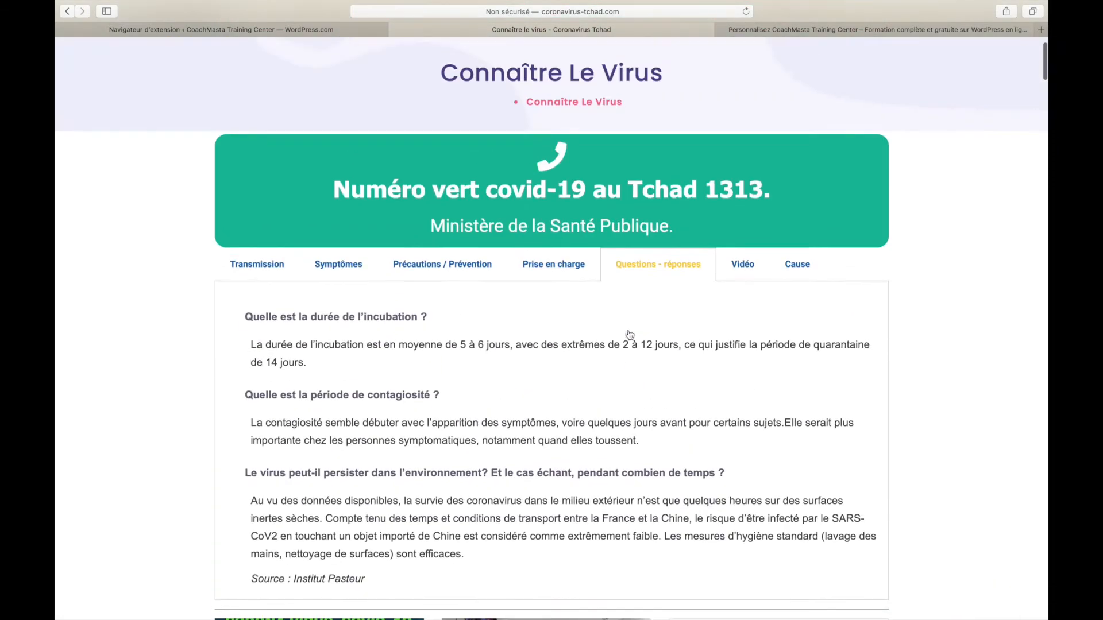
left_click(742, 282)
left_click(796, 282)
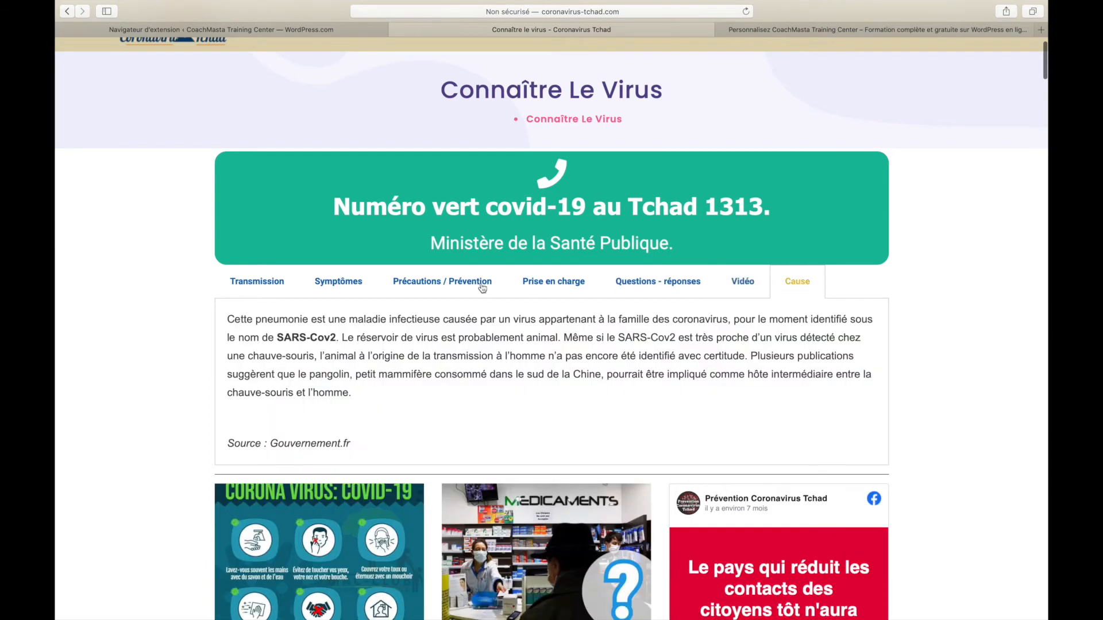
left_click(466, 284)
left_click(352, 284)
left_click(266, 281)
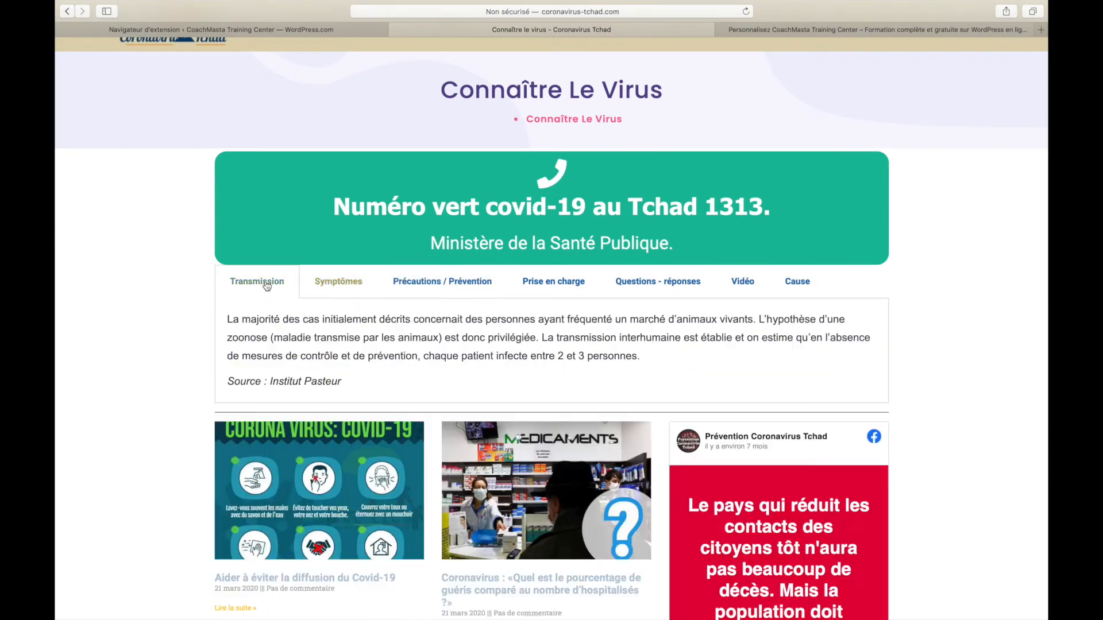
Revisit each section once more, then return to the WordPress.com plugin browser tab
left_click(323, 295)
left_click(415, 293)
left_click(543, 284)
left_click(639, 286)
left_click(742, 283)
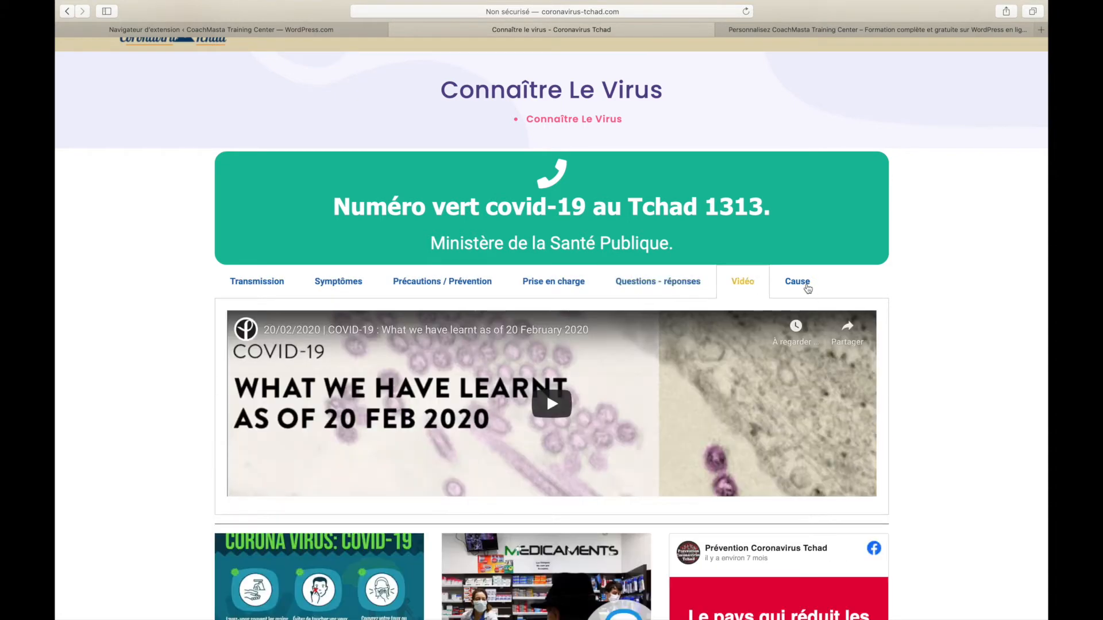
left_click(796, 283)
left_click(548, 286)
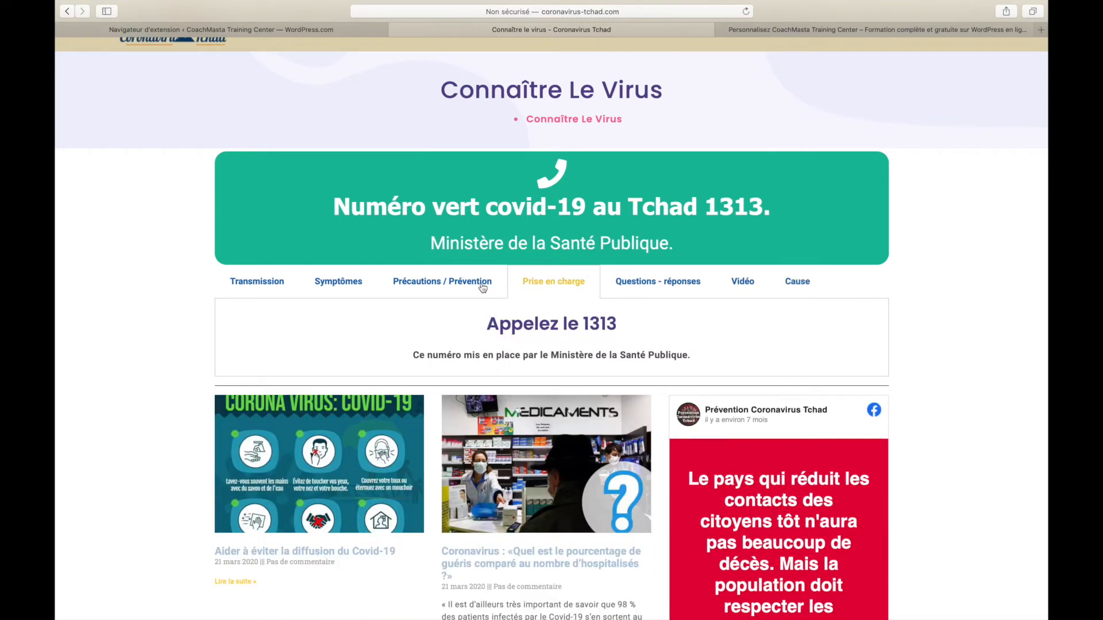
left_click(482, 287)
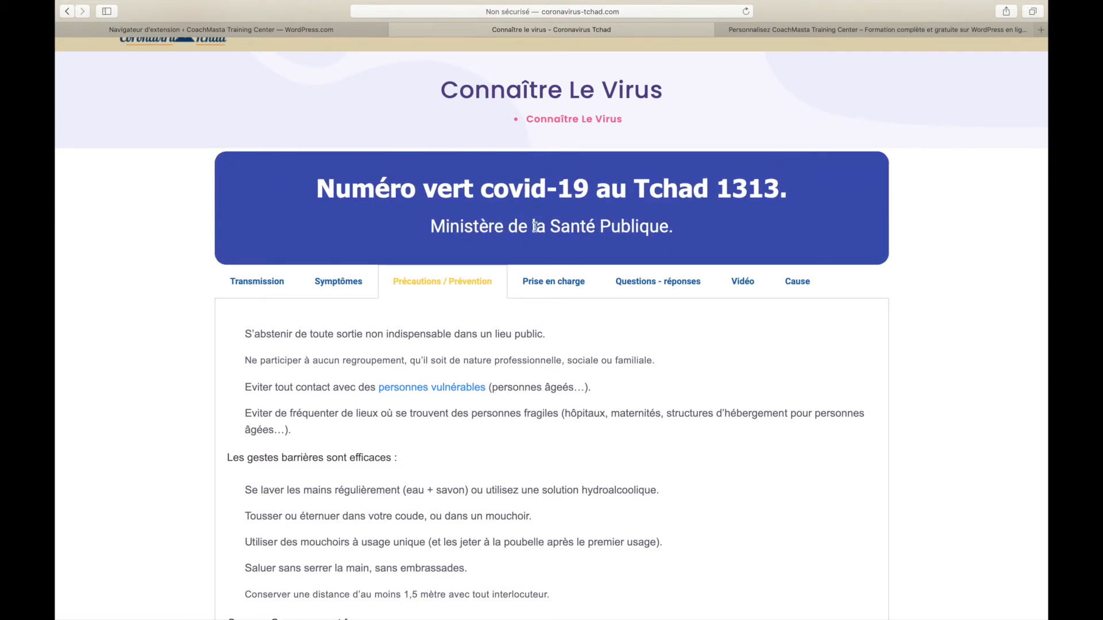
left_click(294, 29)
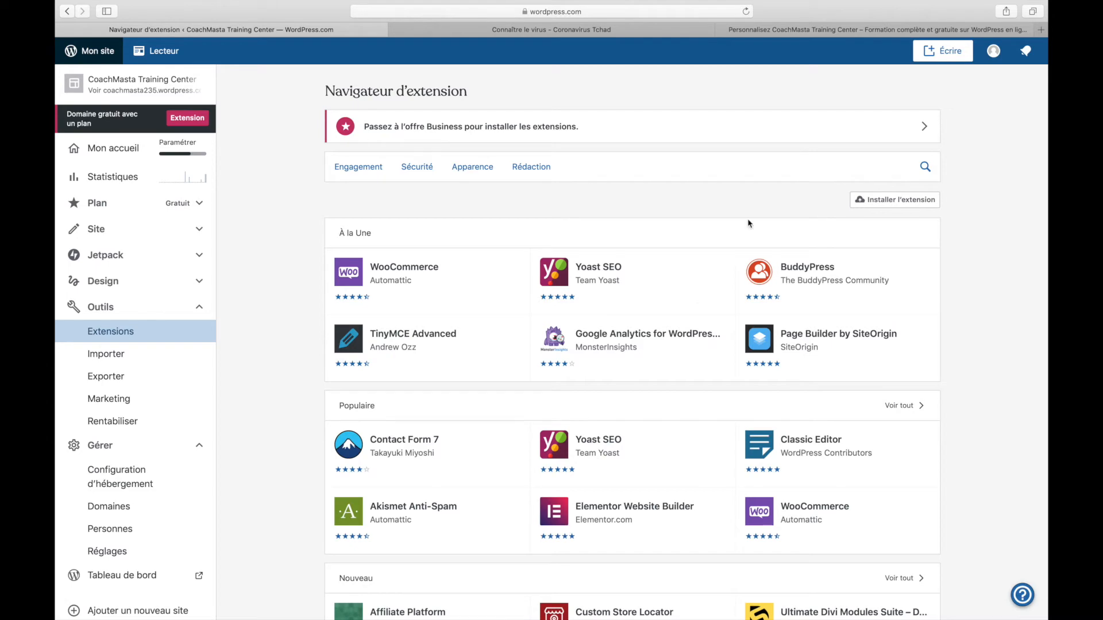
Go to the Coronavirus Tchad home page and scroll through the latest communiqués
left_click(813, 30)
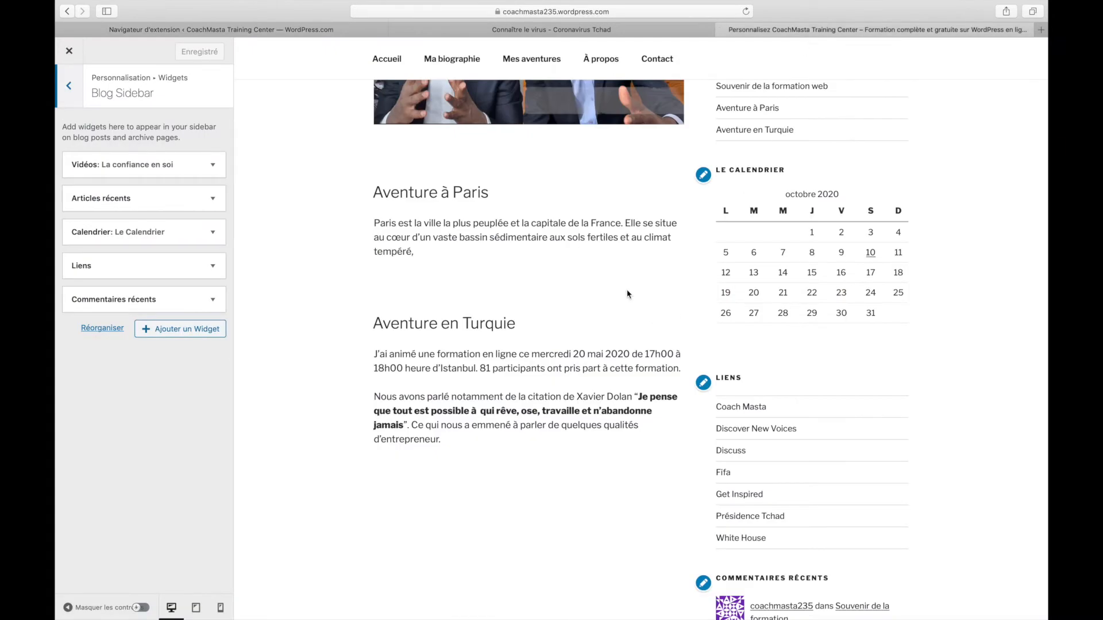
left_click(542, 30)
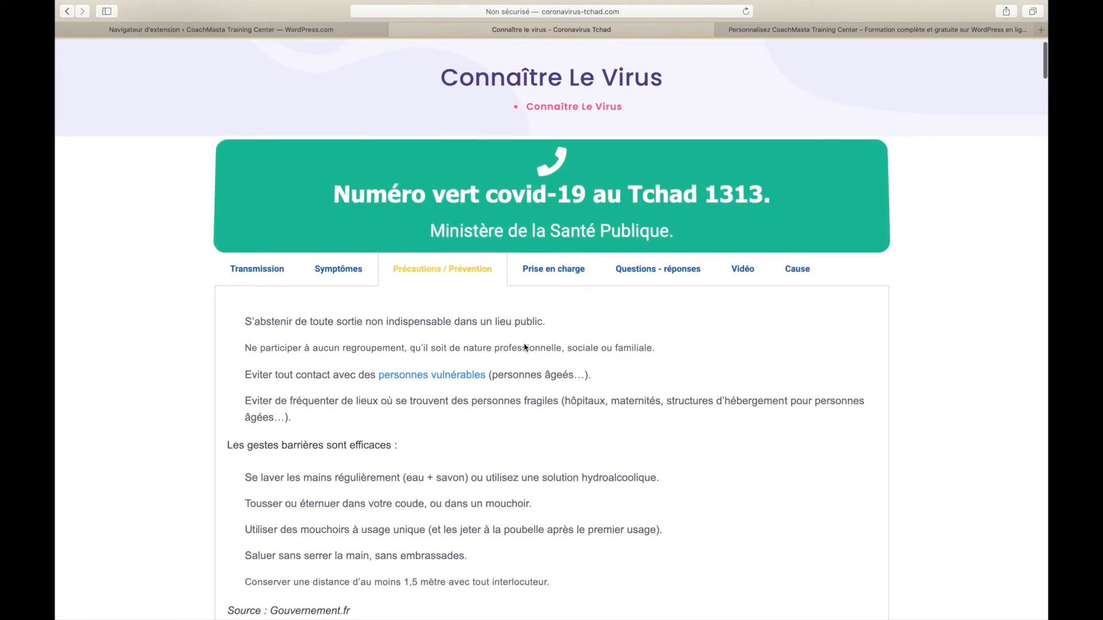
scroll(524, 347, "up", 2)
left_click(310, 66)
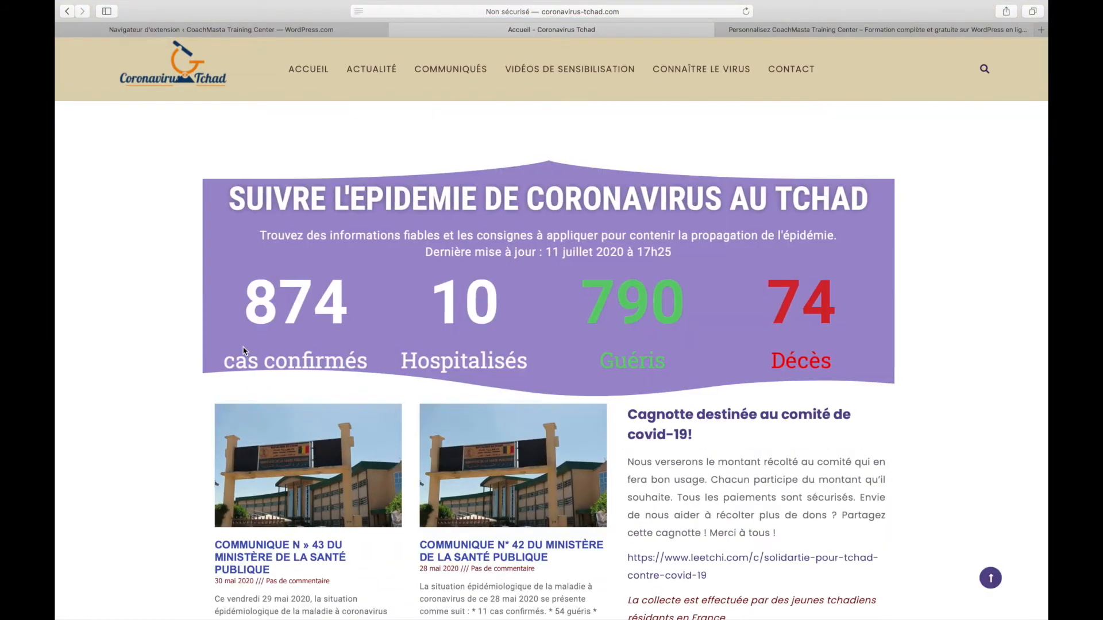
scroll(243, 351, "down", 15)
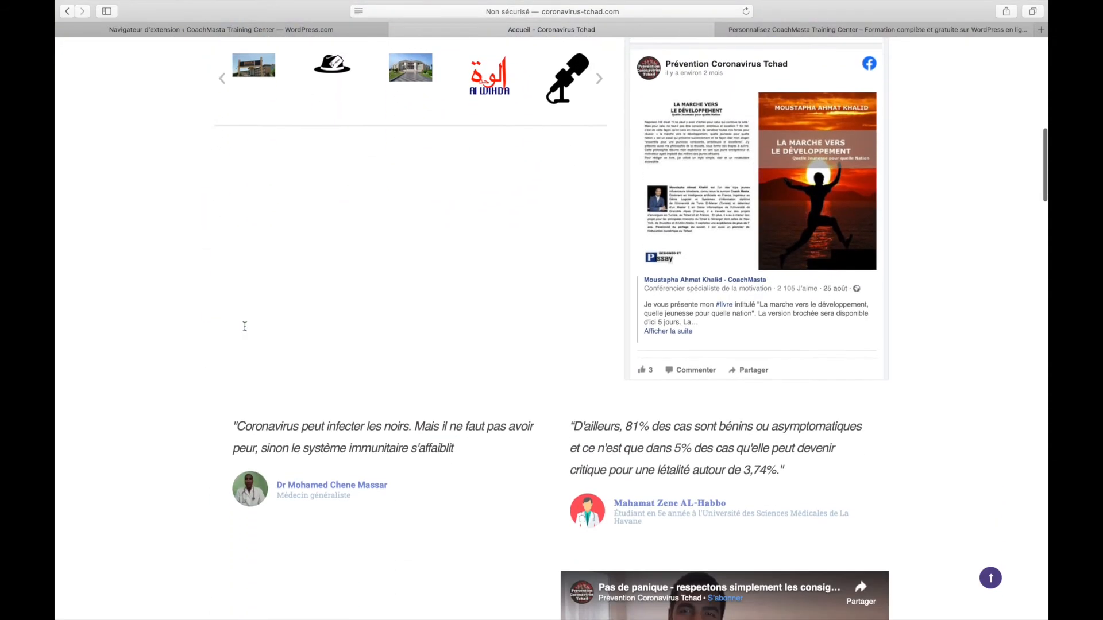
scroll(245, 326, "down", 10)
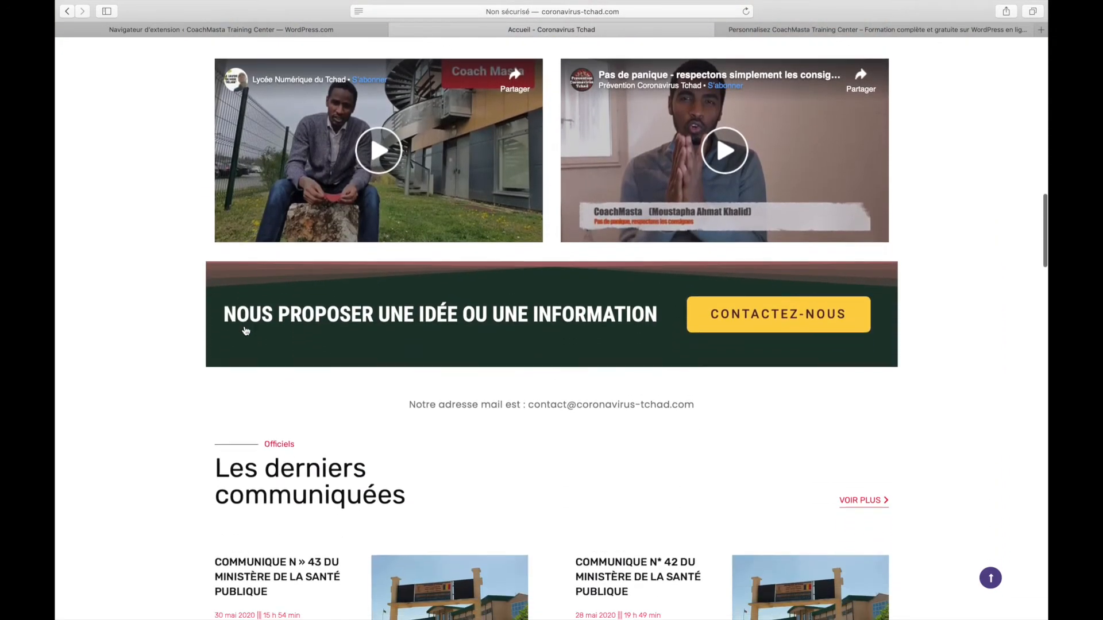
scroll(245, 330, "down", 3)
scroll(245, 330, "down", 4)
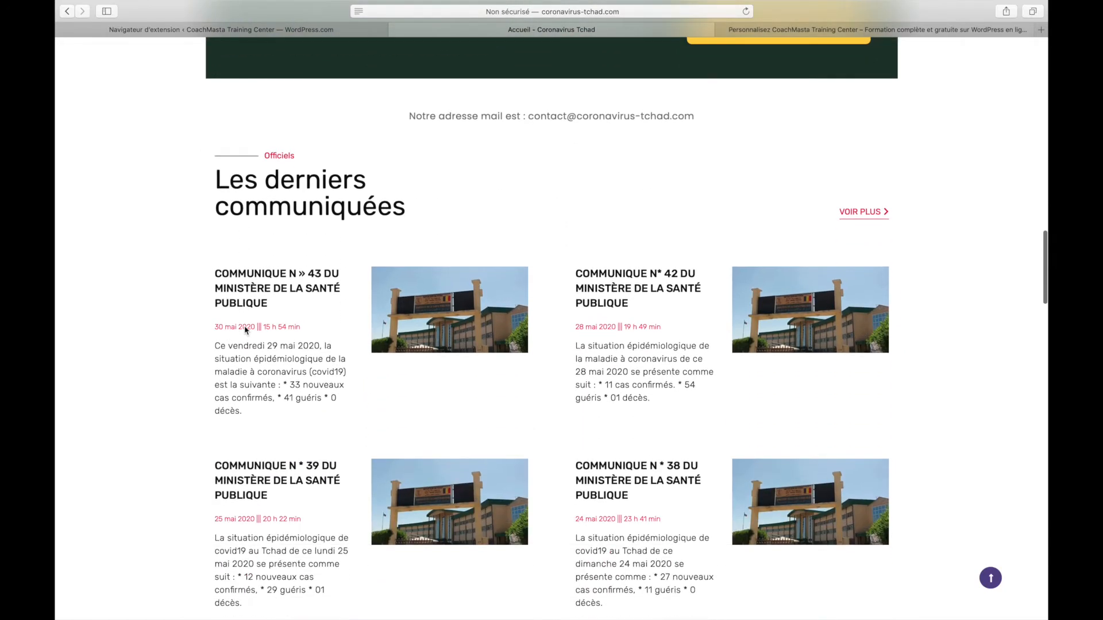
scroll(397, 316, "down", 1)
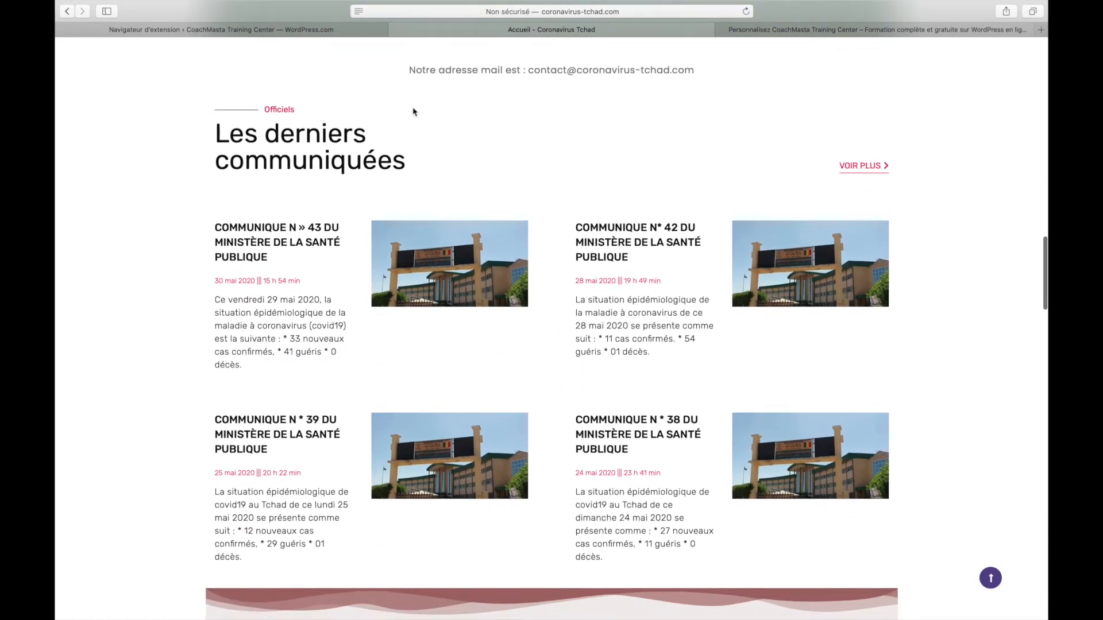
Scroll past the 'En action' field photos, then return to the Navigateur d'extension tab
double_click(279, 108)
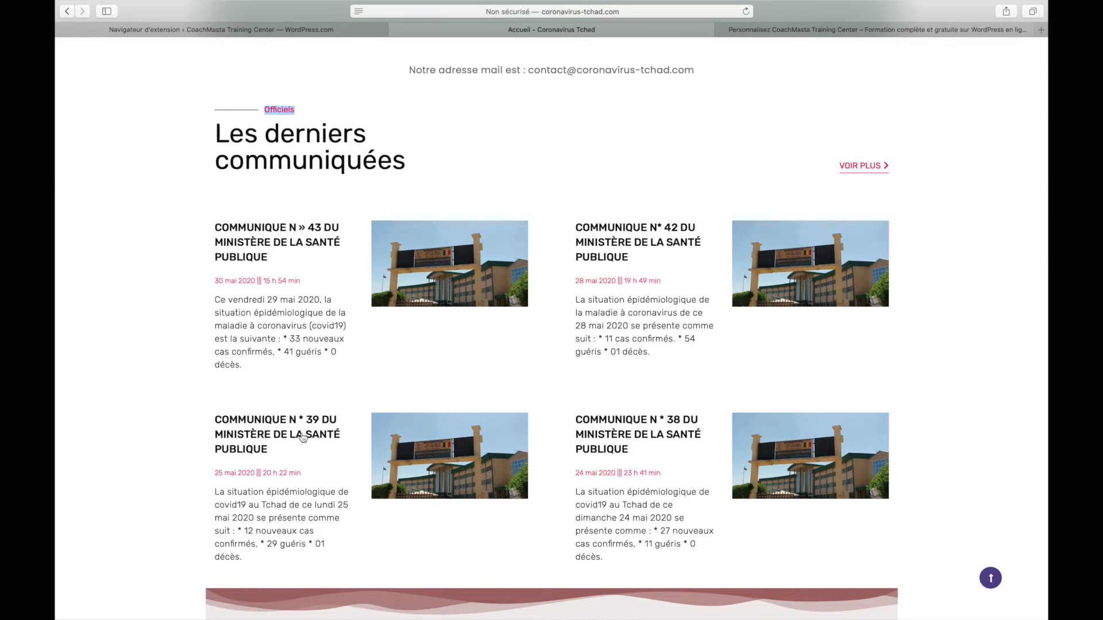
left_click(259, 476)
scroll(624, 415, "down", 4)
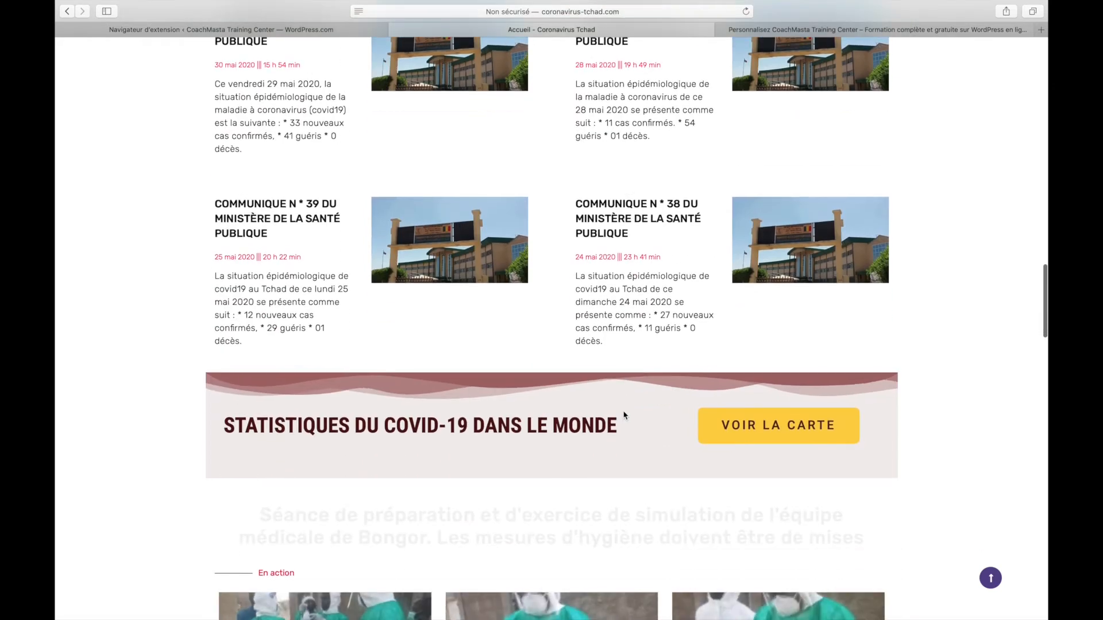
scroll(625, 415, "down", 4)
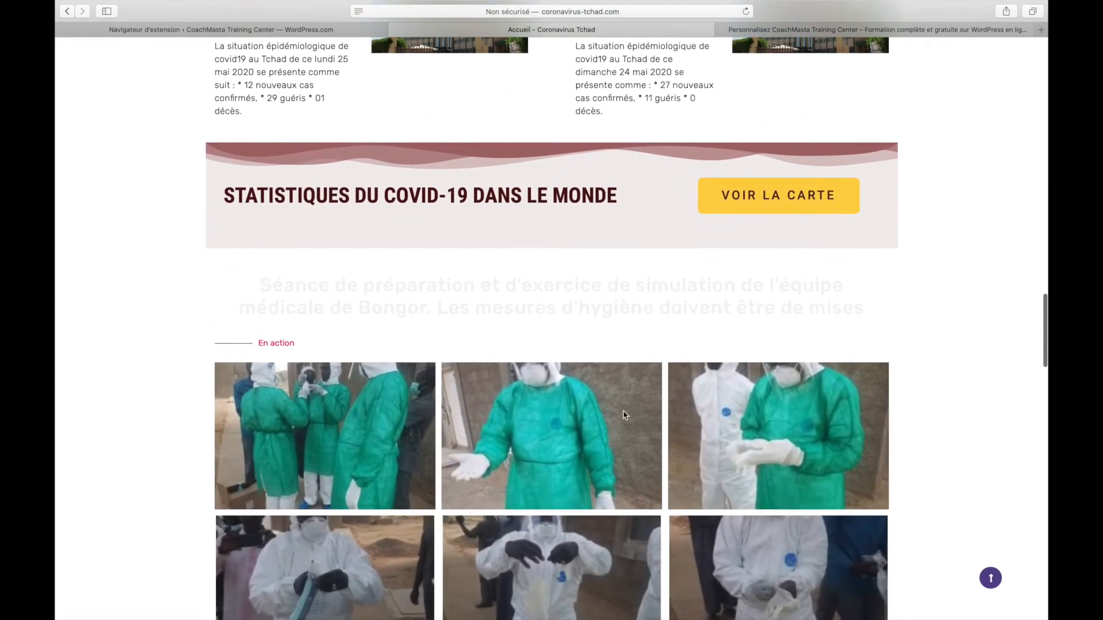
scroll(624, 415, "down", 2)
scroll(623, 413, "down", 4)
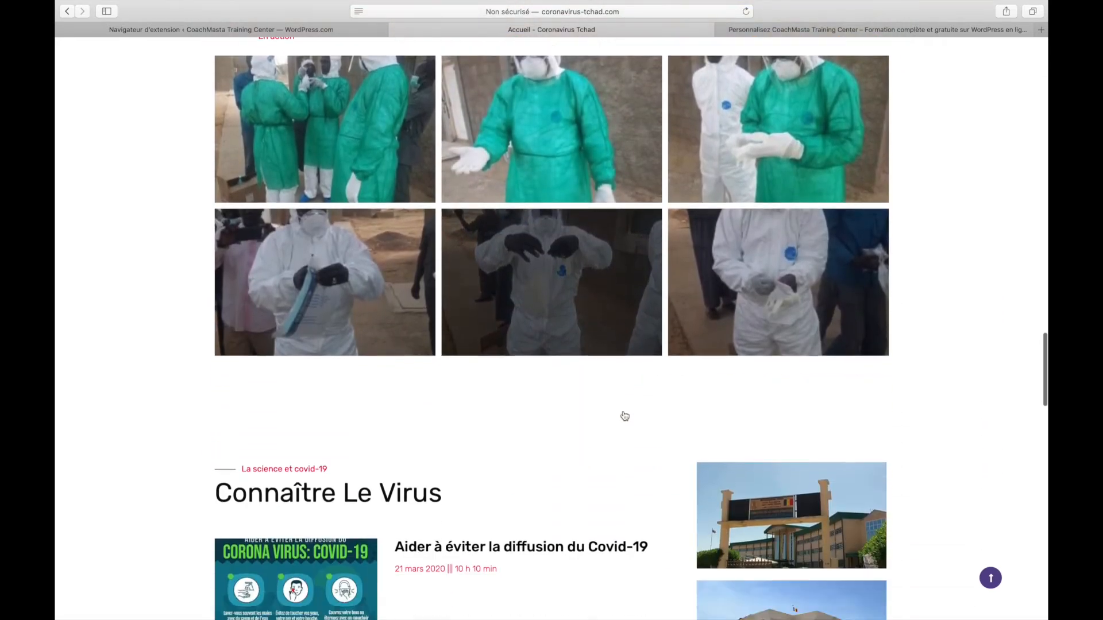
left_click(227, 30)
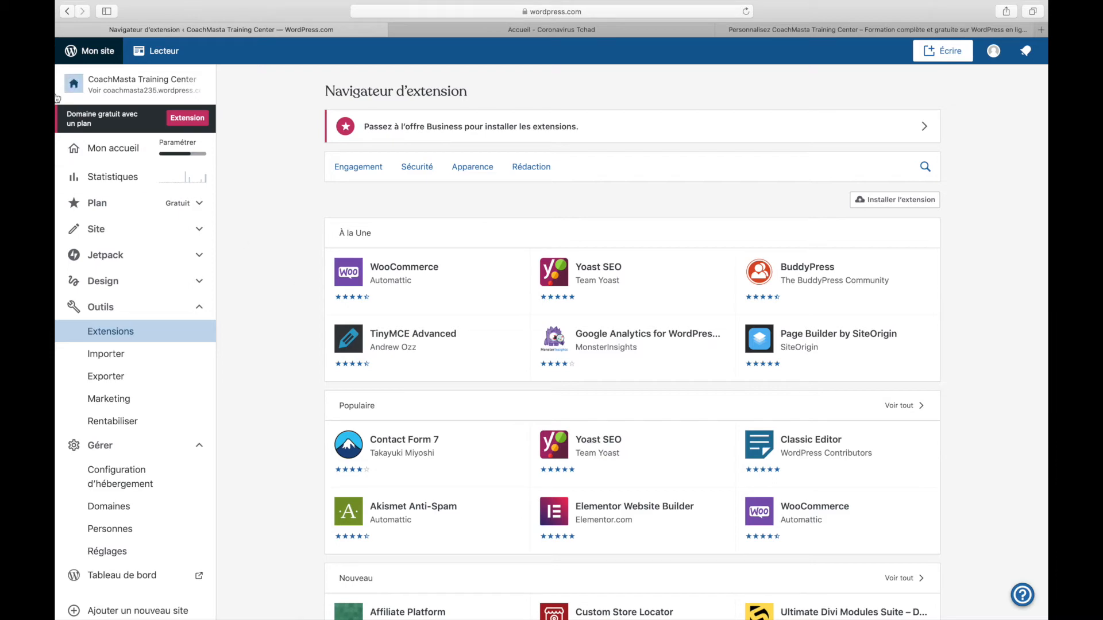
Return from the extension browser to the Apparence > Widgets admin page
left_click(68, 11)
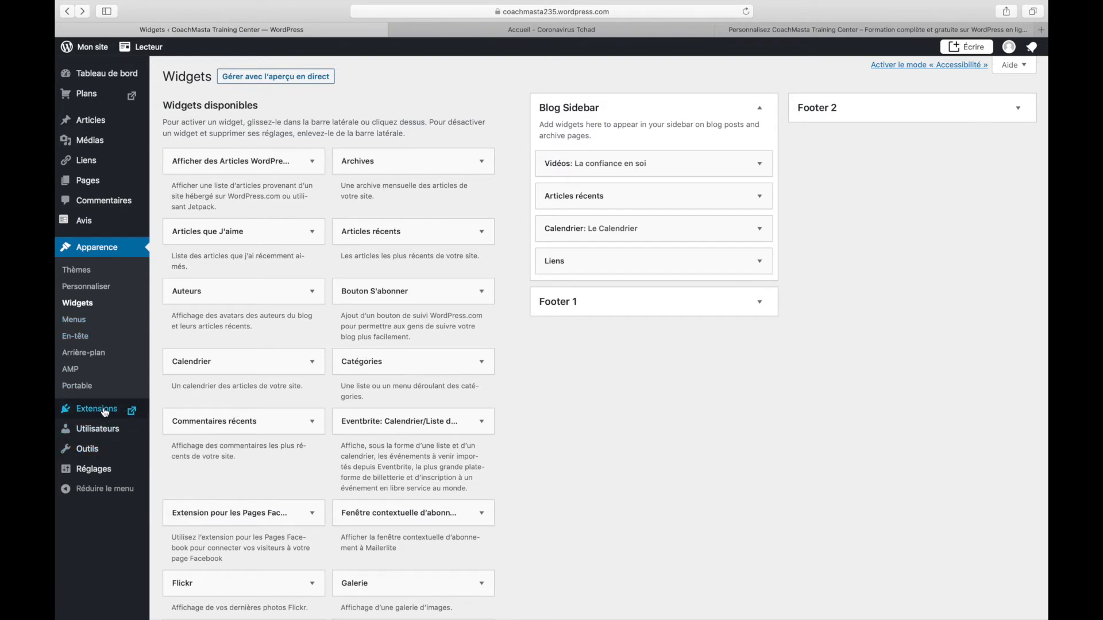
mouse_move(106, 434)
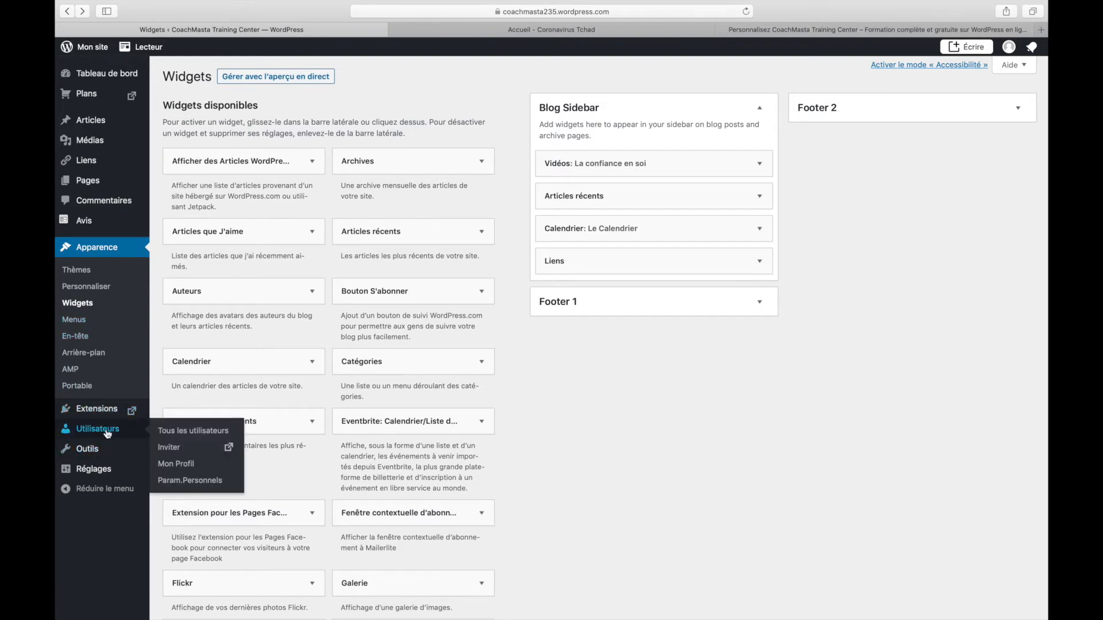
Go from Tous les utilisateurs to the Personnes Invitations tab via Invite New
left_click(175, 436)
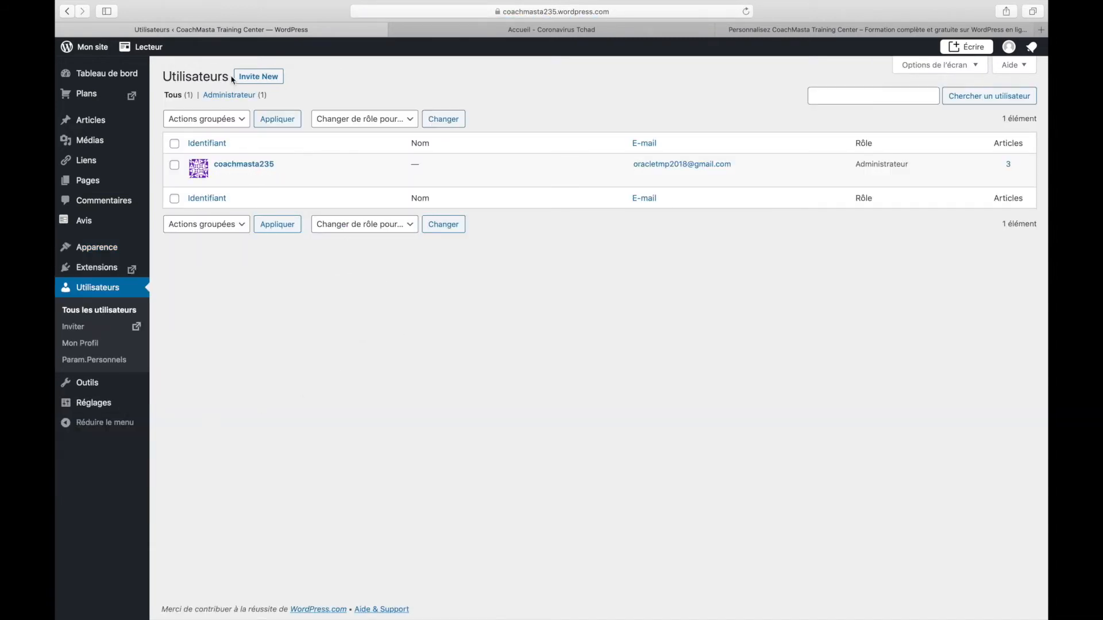
left_click(244, 79)
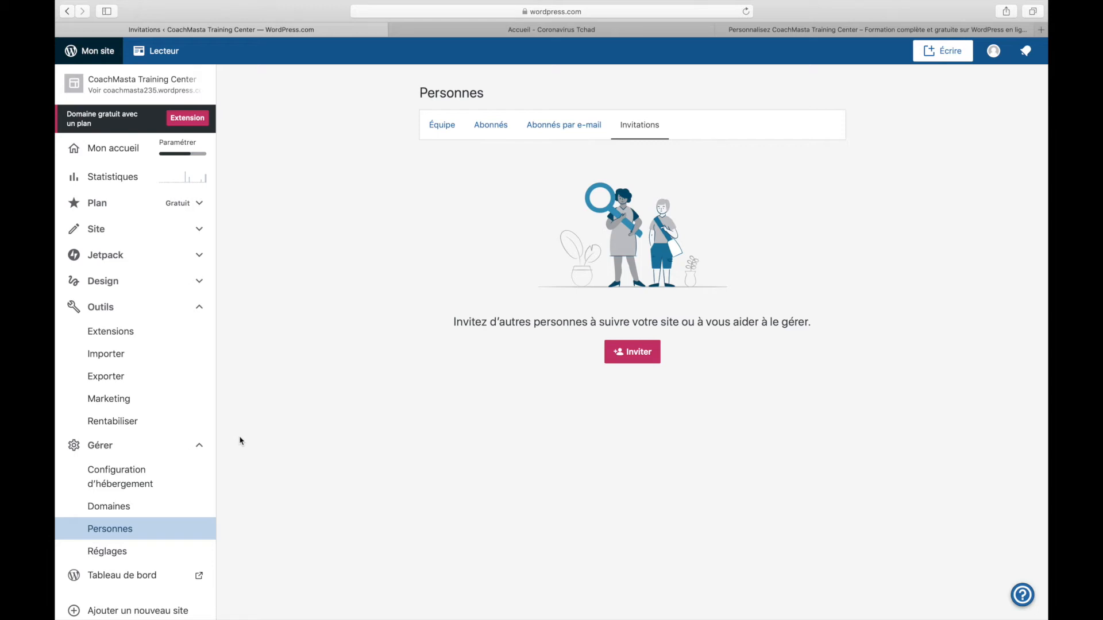
Open the invite form, enter 'redacteur' as invitee and choose the Éditeur role
left_click(632, 360)
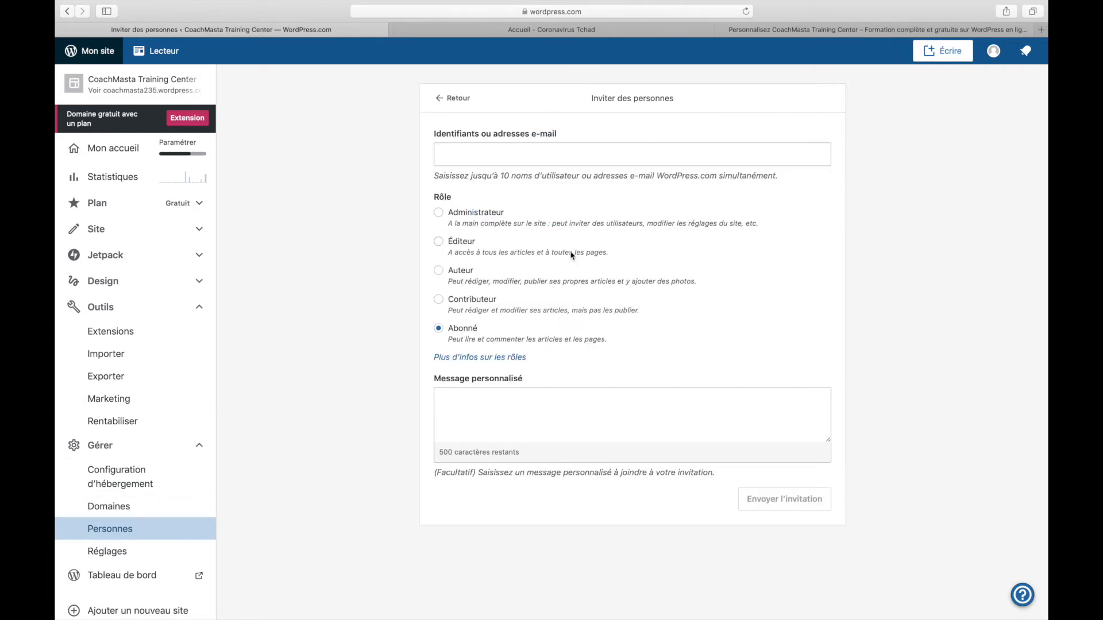
left_click(438, 99)
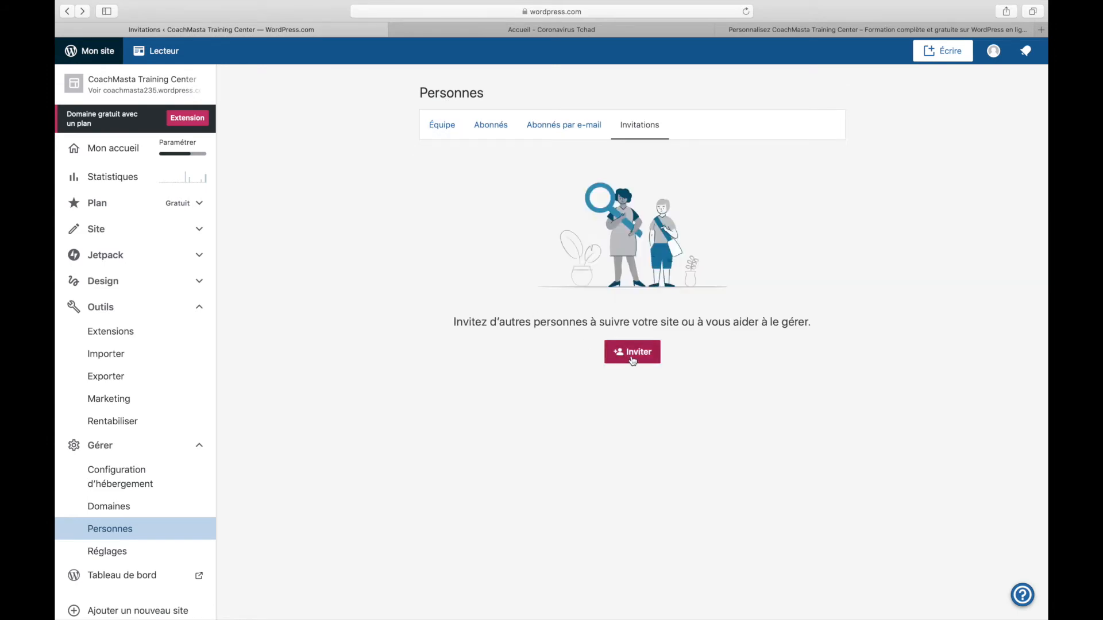
left_click(644, 359)
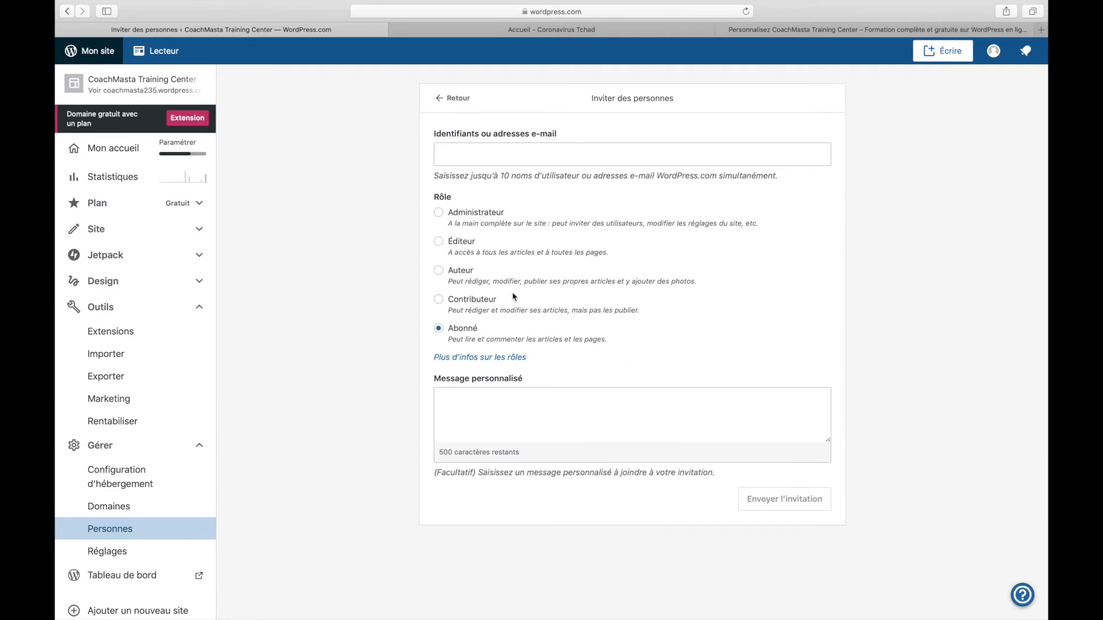
left_click(494, 153)
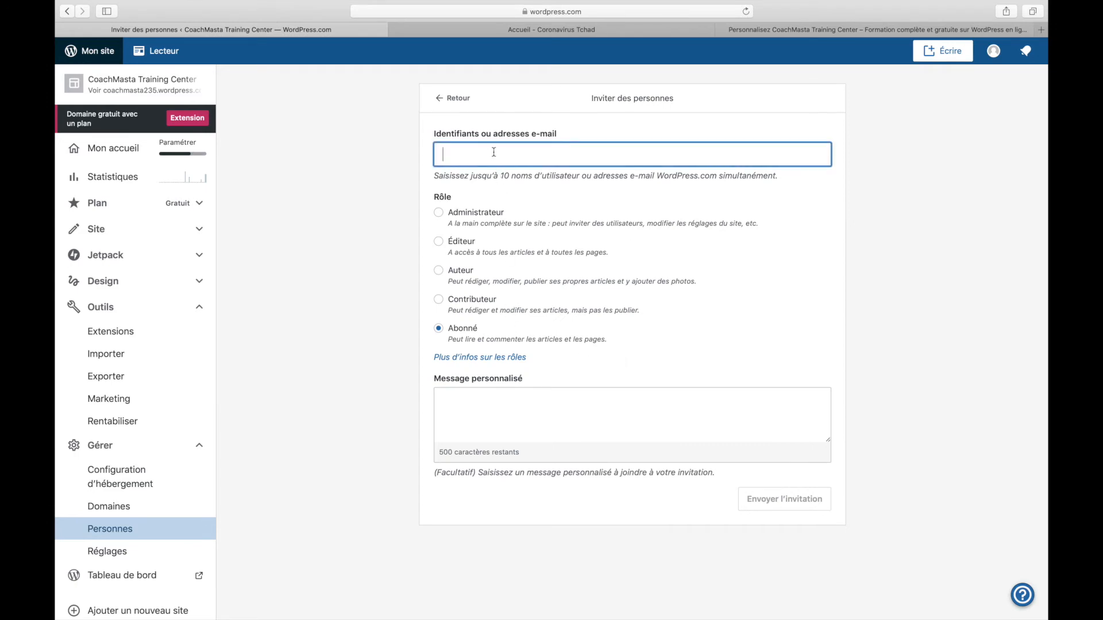
type("redacteur")
left_click(438, 242)
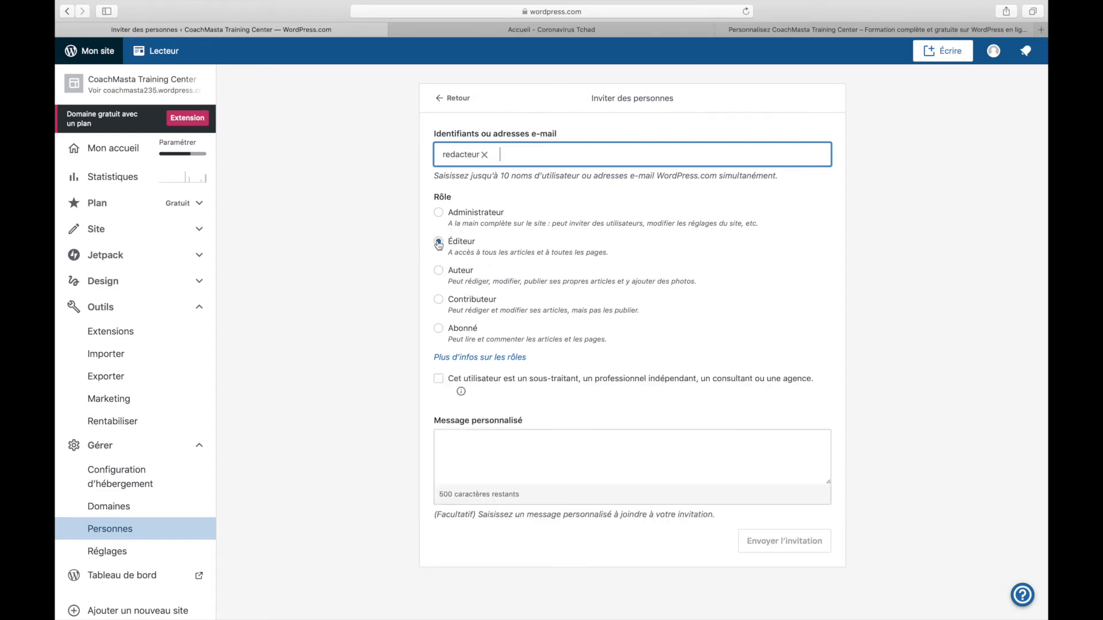
Replace the 'redacteur' entry with the contact's e-mail address as recipient
left_click(531, 457)
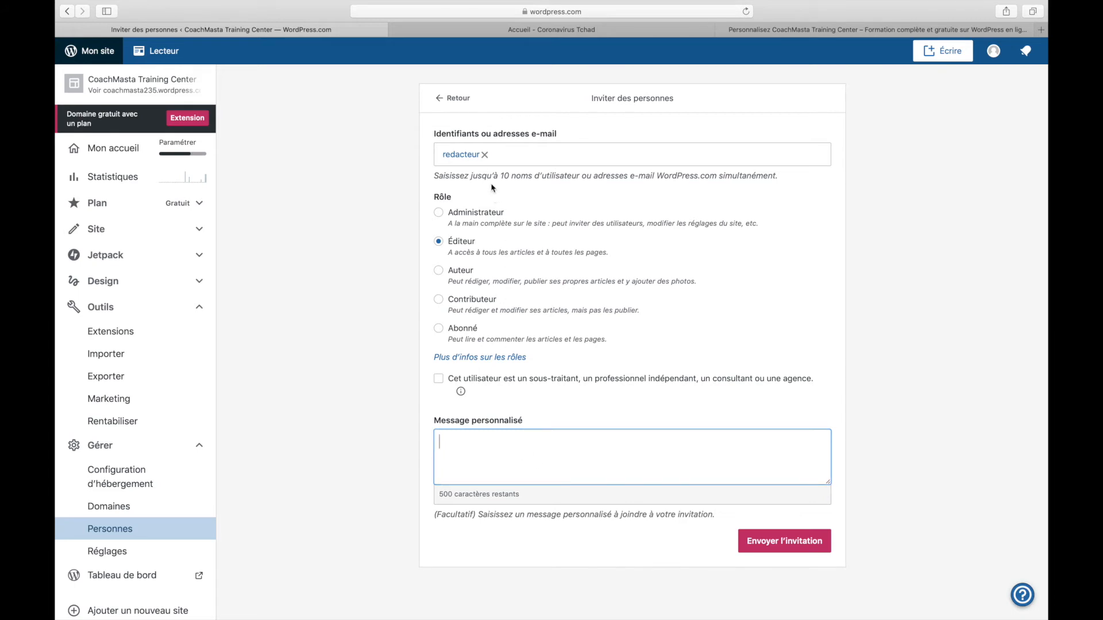
left_click(484, 155)
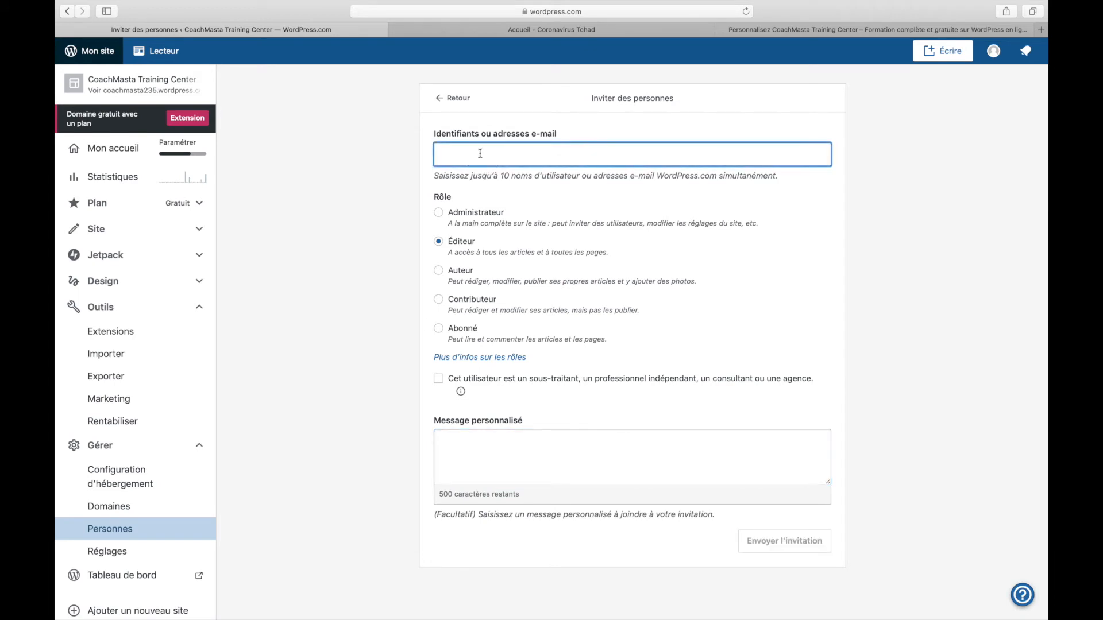
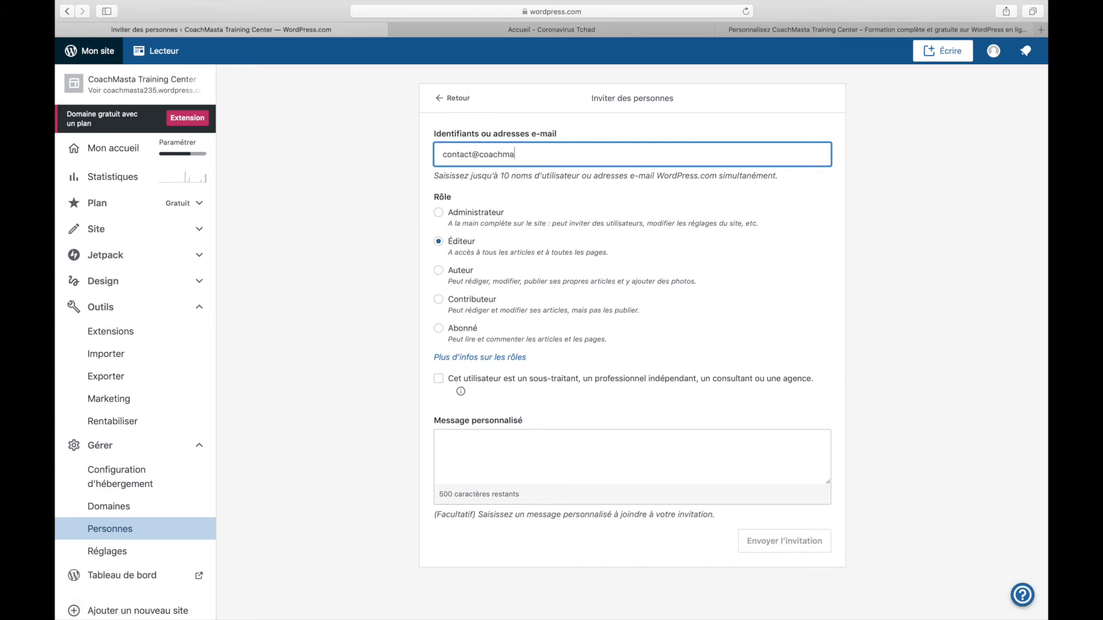
key("Return")
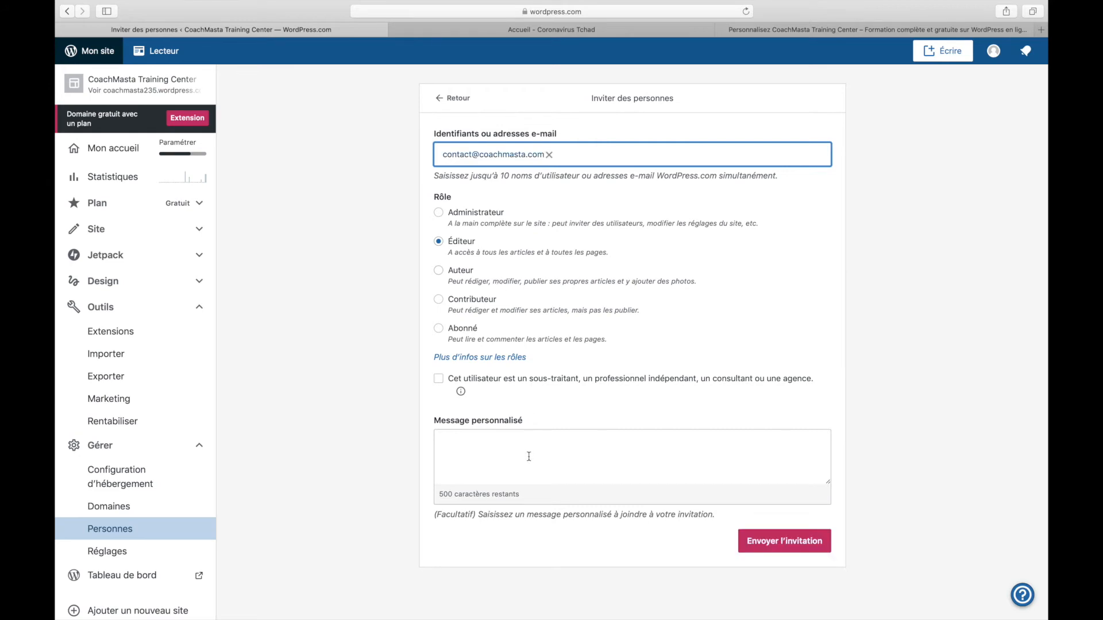
Add the personal message 'Blabla' and send the invitation
left_click(528, 456)
type("Blabla")
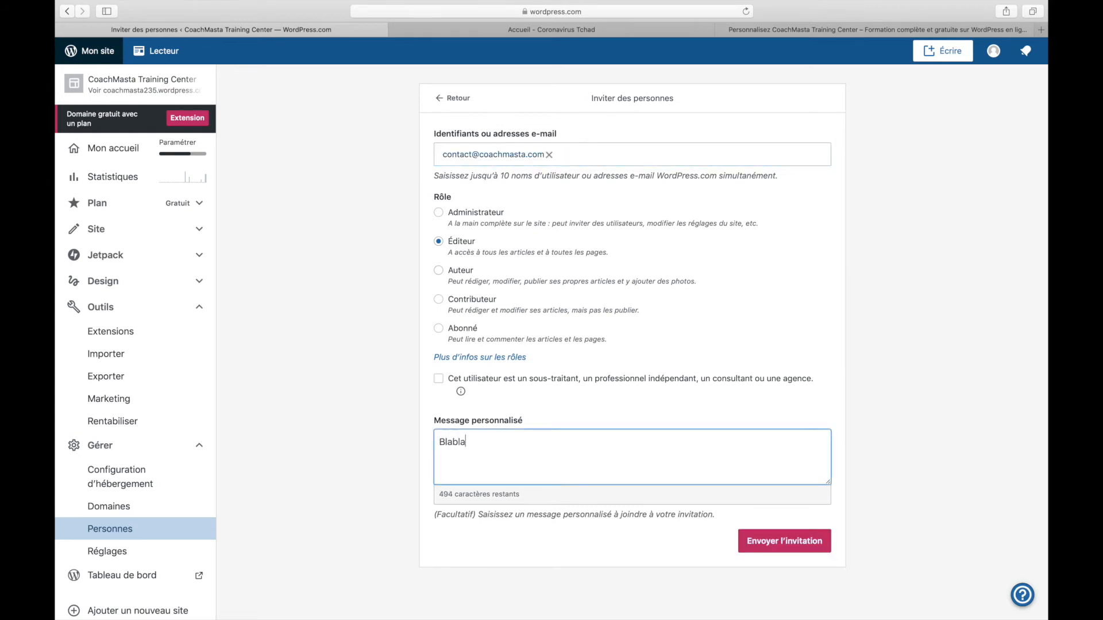
left_click(766, 540)
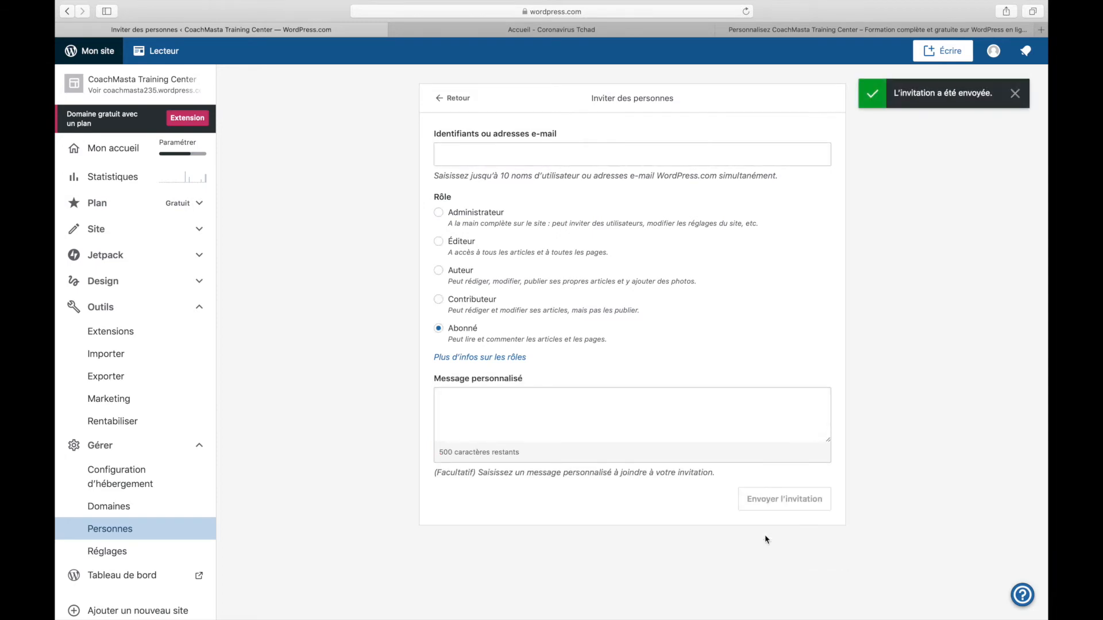
Check Invitations, reload, and view the Équipe list showing 2 people with the new Éditeur
left_click(107, 531)
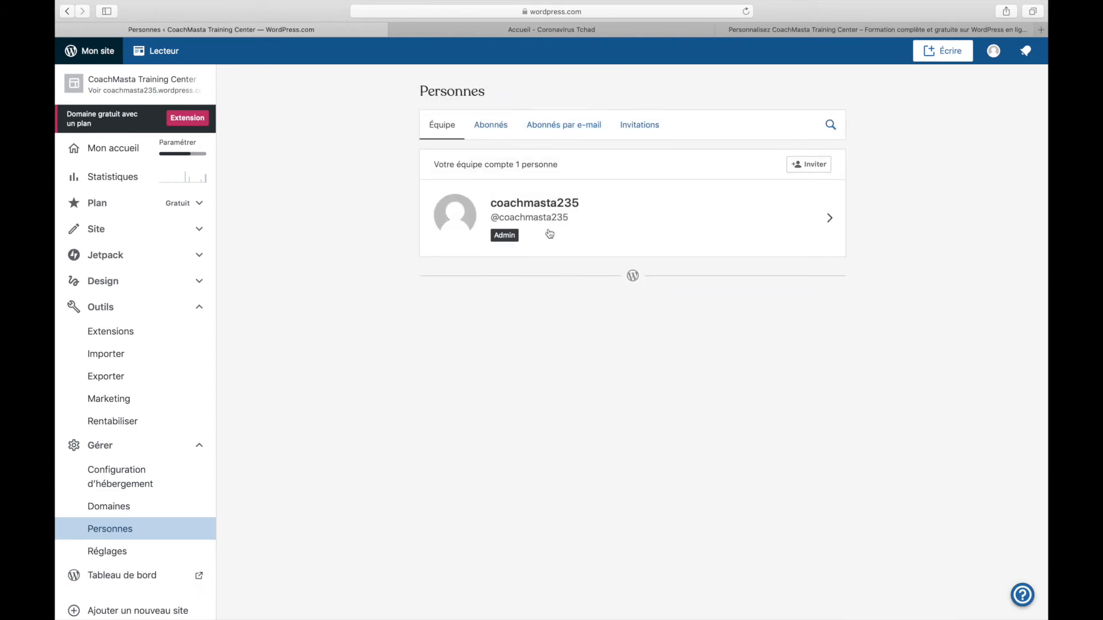
left_click(635, 133)
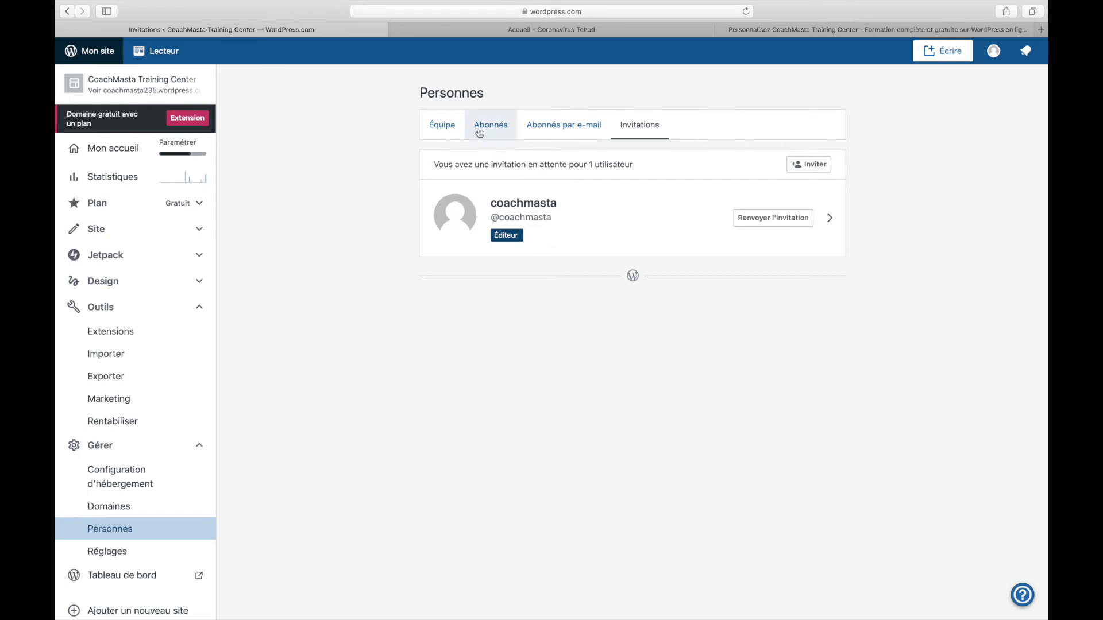
left_click(746, 12)
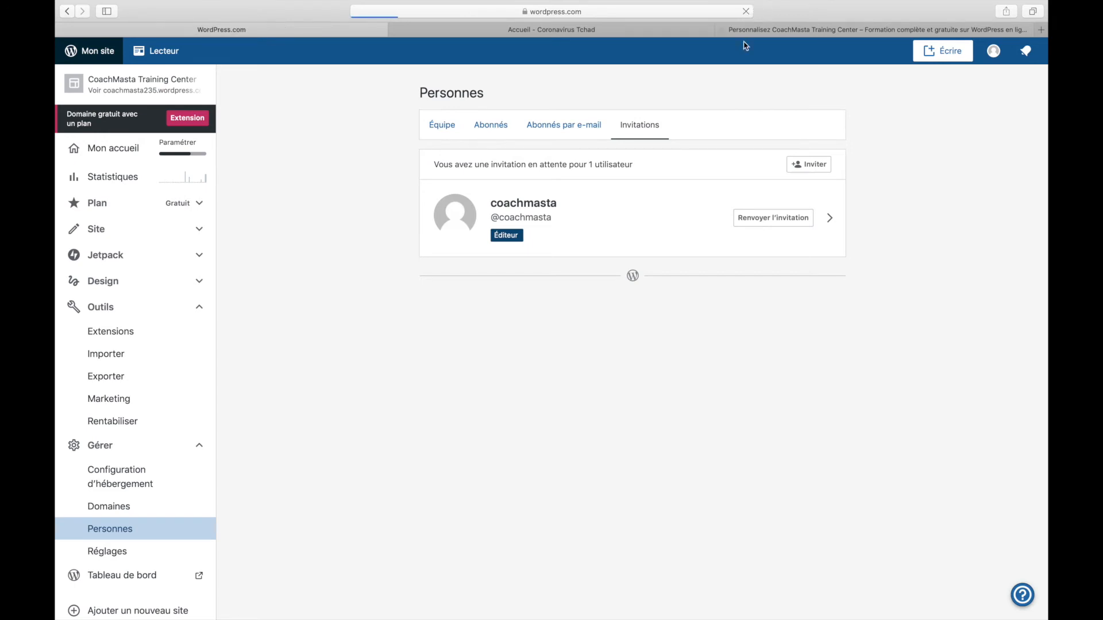
left_click(745, 11)
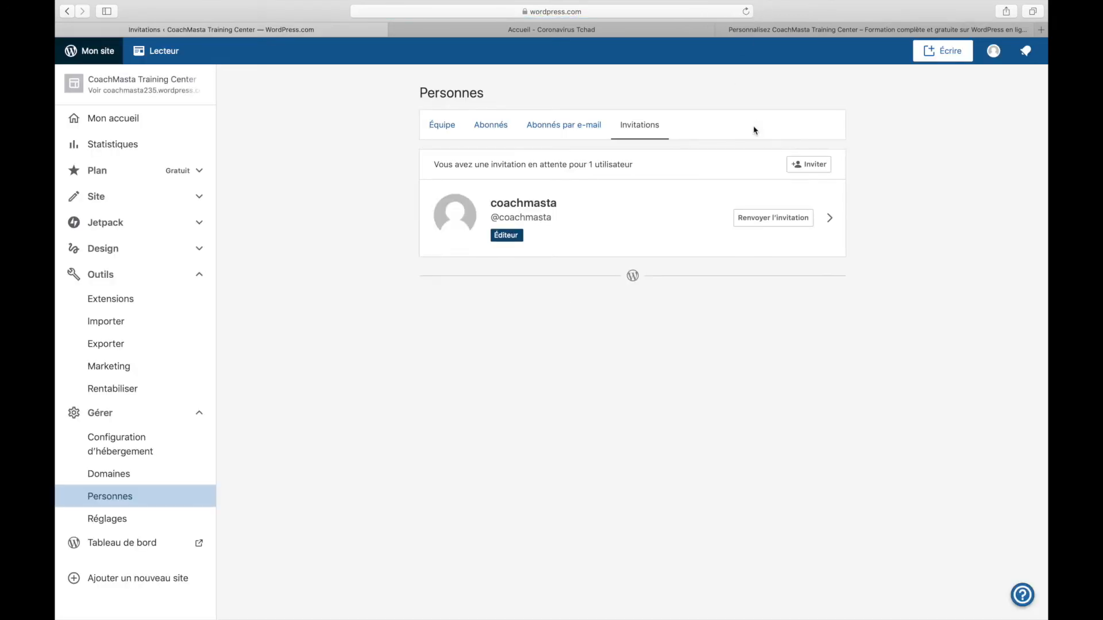
left_click(446, 128)
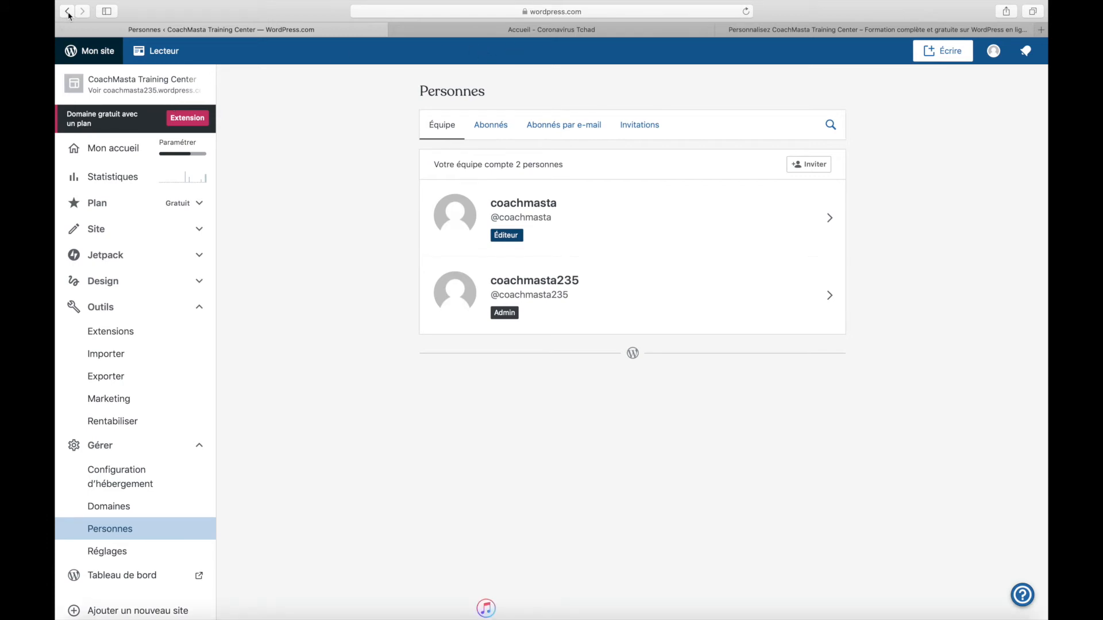
Open the new editor's member details and review the content deletion and reassignment options
left_click(821, 240)
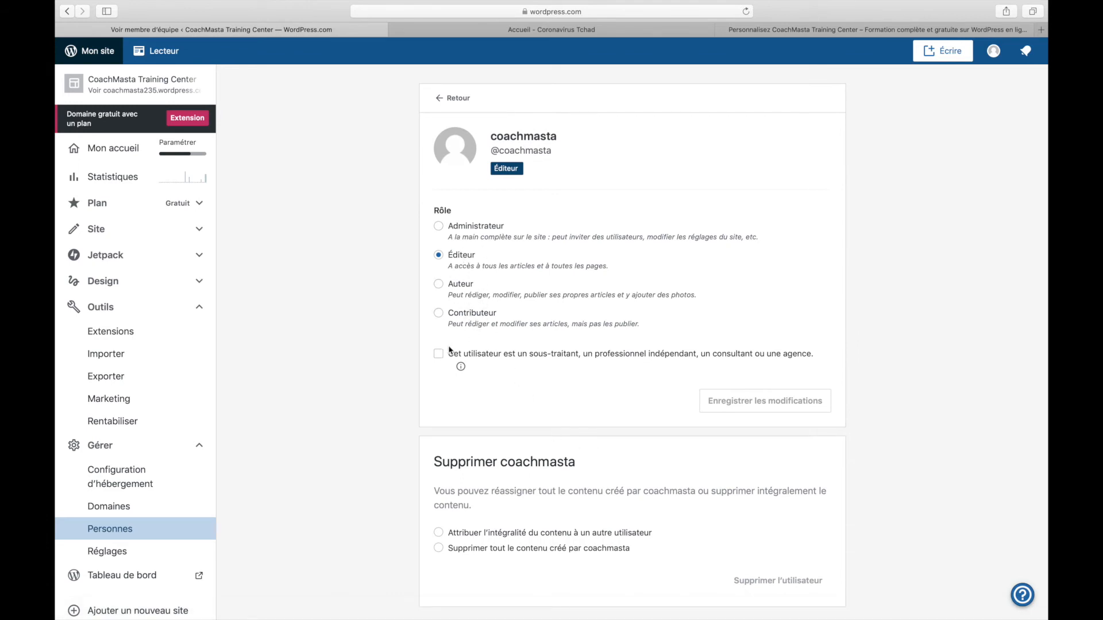
scroll(474, 420, "down", 1)
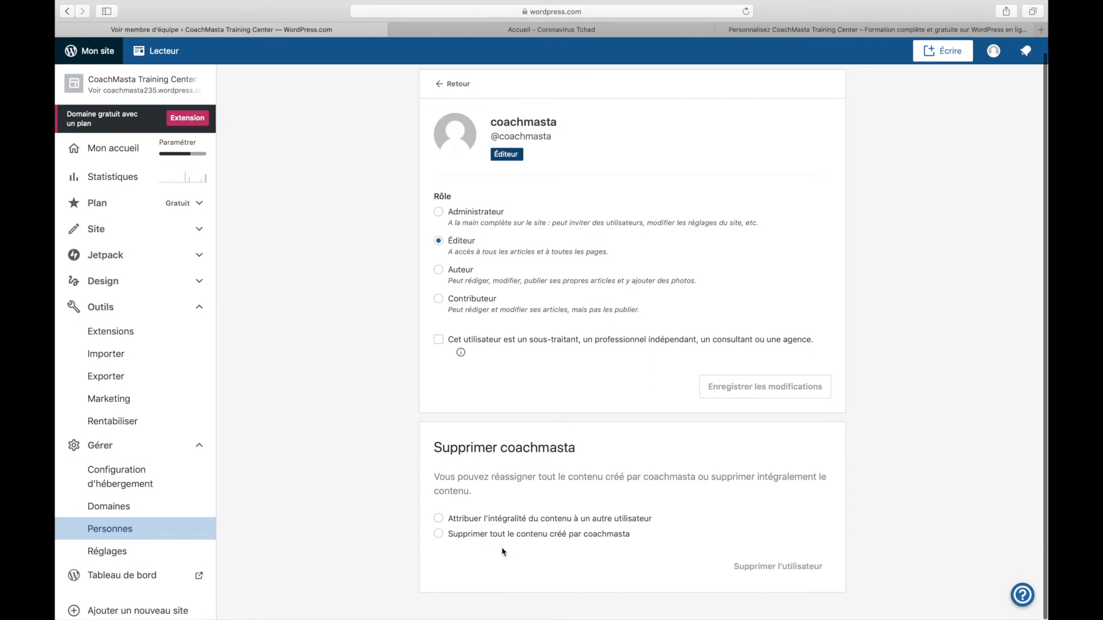
left_click(440, 536)
left_click(439, 519)
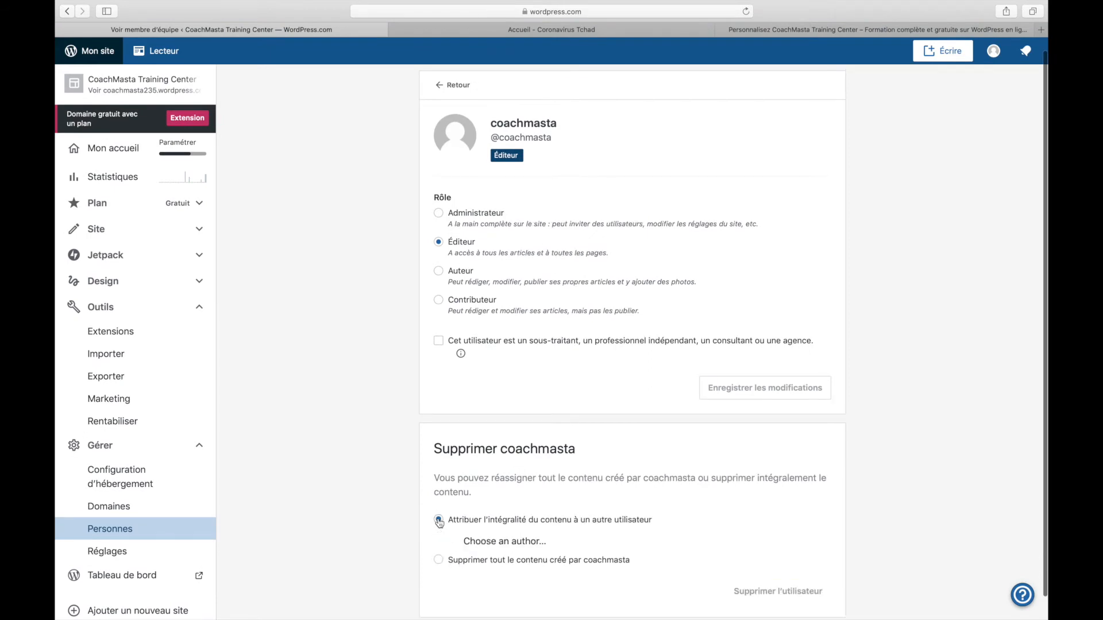
left_click(498, 565)
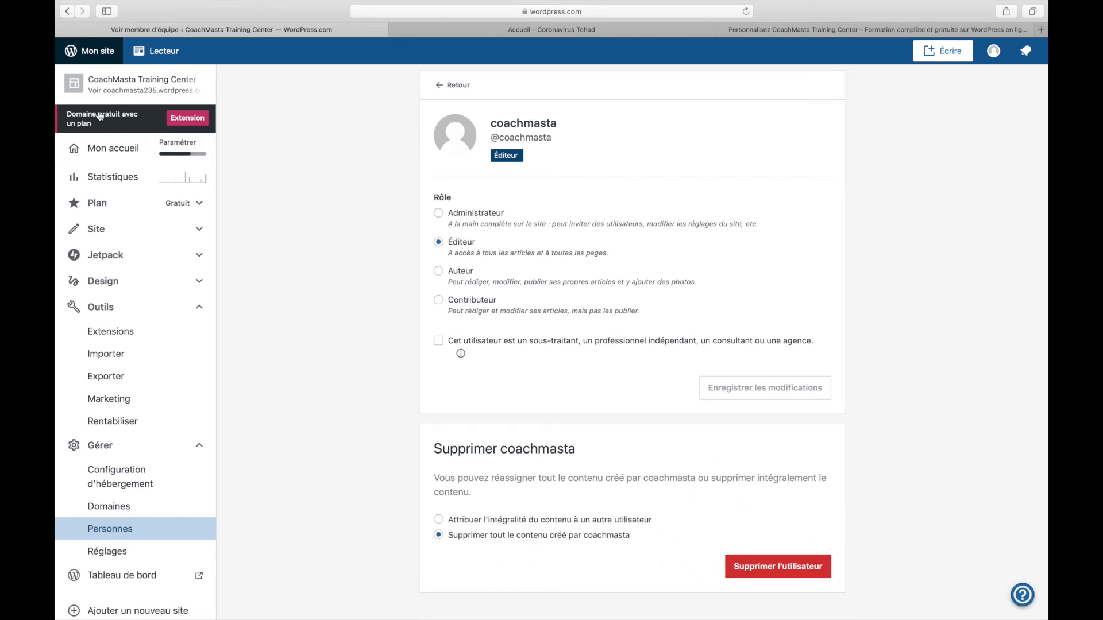
Go back to the Invitations list showing the accepted Éditeur invitation
left_click(68, 11)
left_click(67, 11)
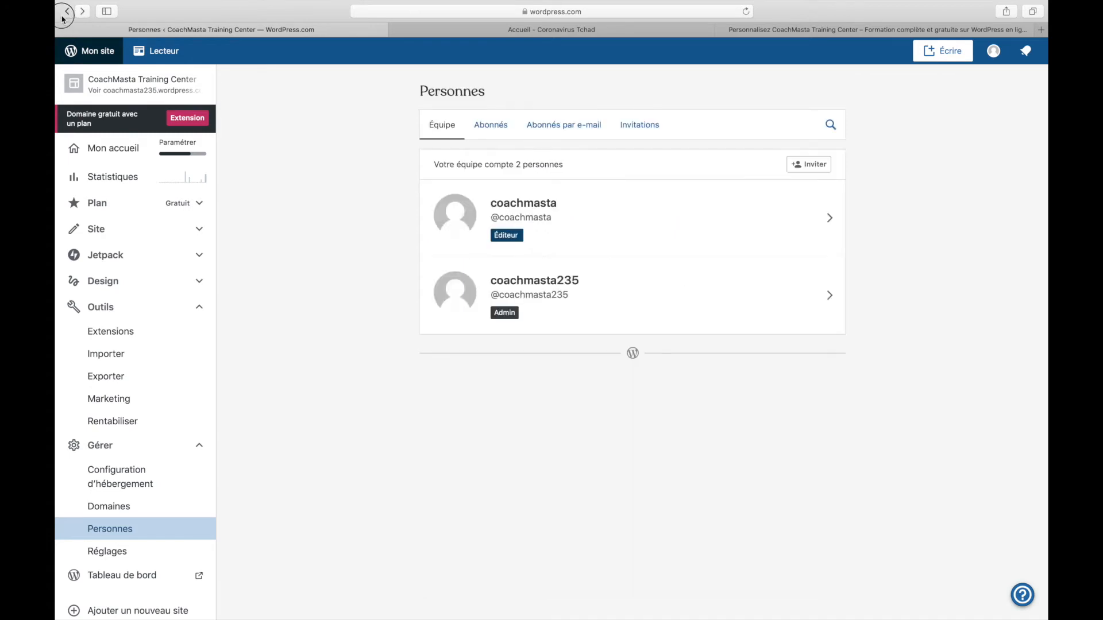
left_click(68, 12)
left_click(68, 12)
left_click(68, 12)
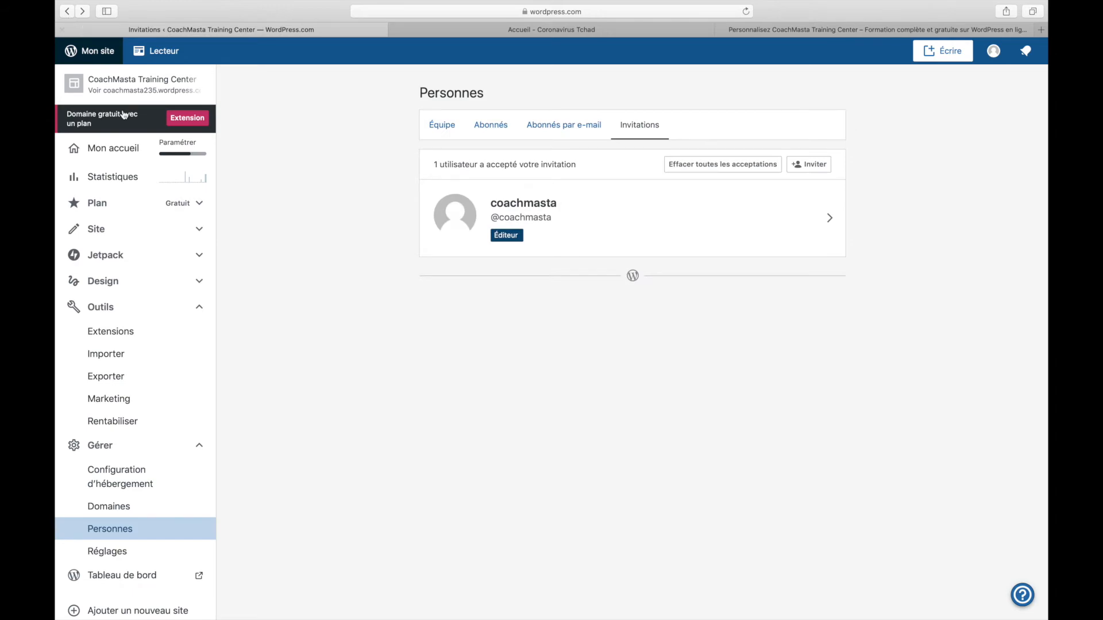
Open Réglages > Général in the classic dashboard and look over the title and description fields
left_click(150, 579)
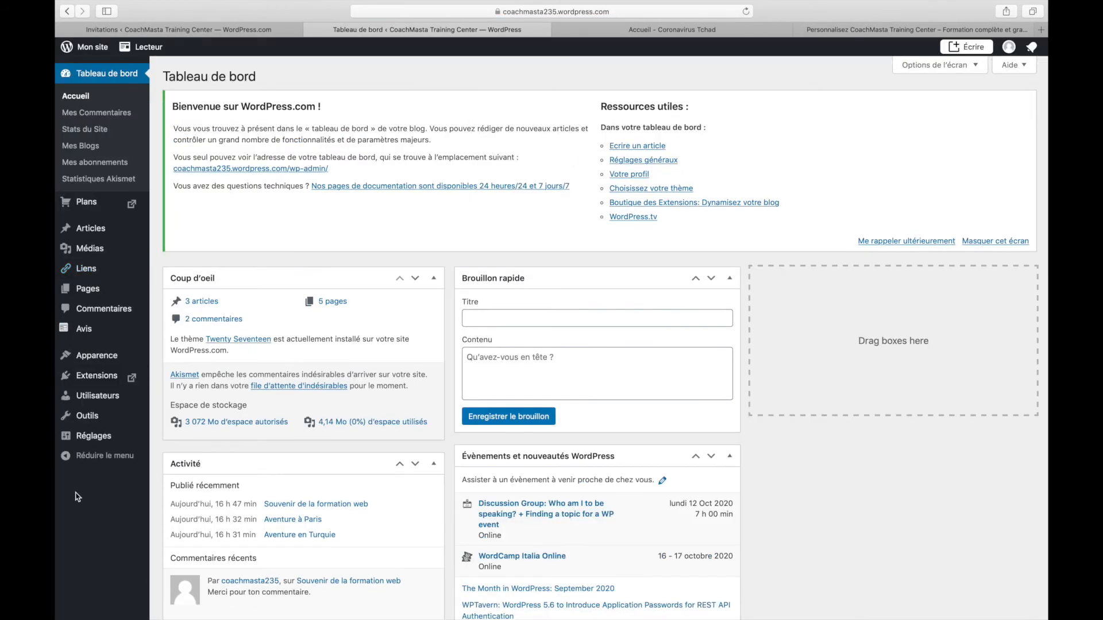
mouse_move(82, 404)
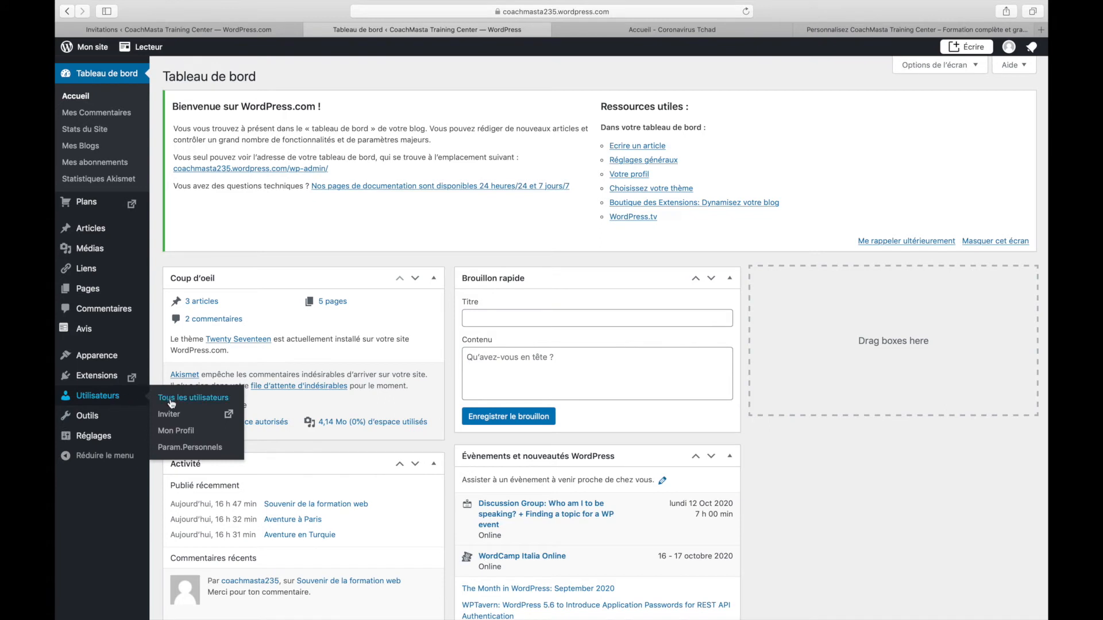
mouse_move(103, 444)
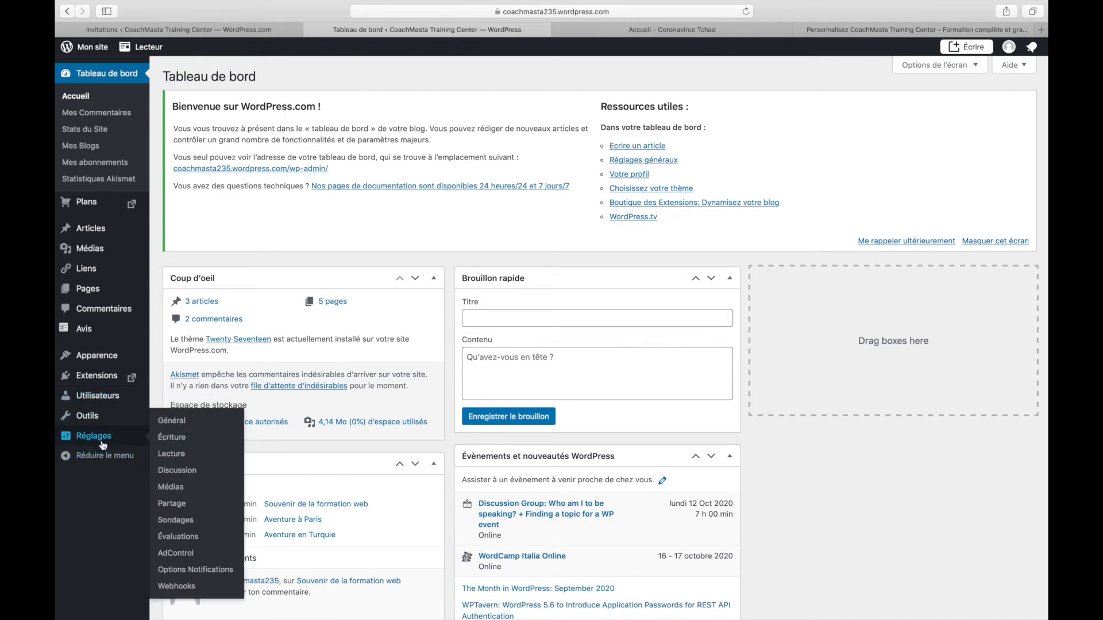
left_click(171, 423)
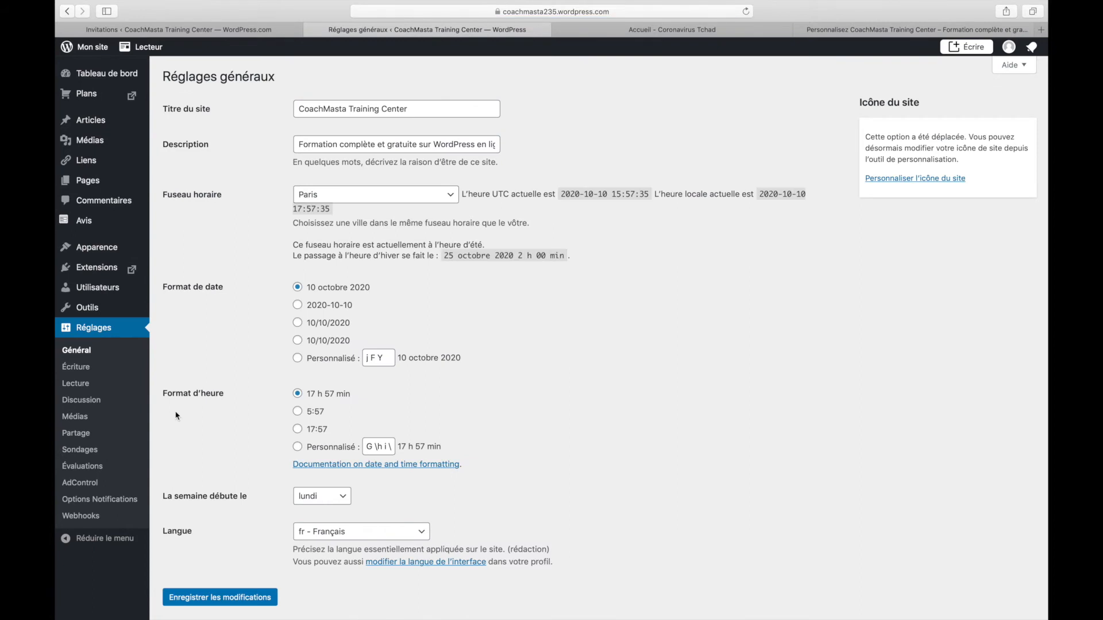
left_click(452, 110)
left_click(432, 145)
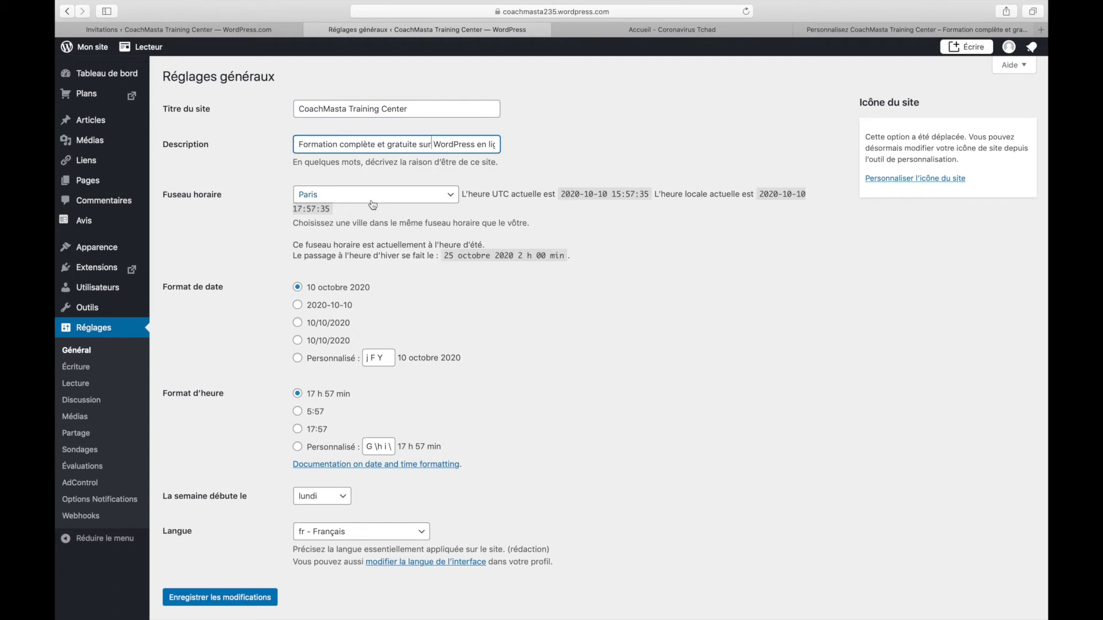
Set Fuseau horaire to N'Djamena and save the changes
left_click(438, 199)
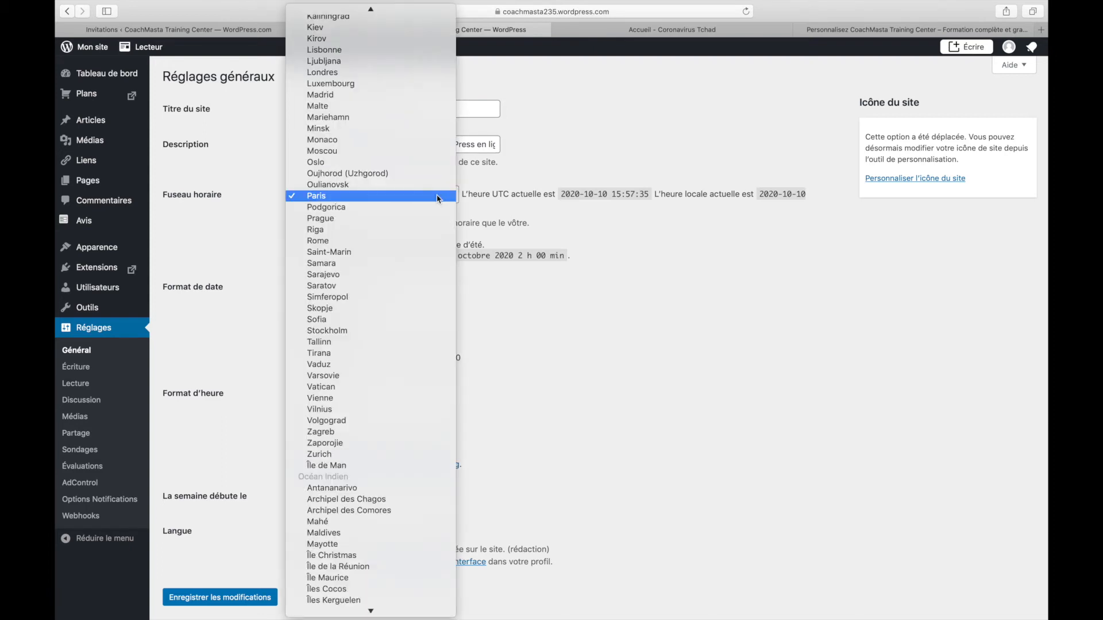
type("tch")
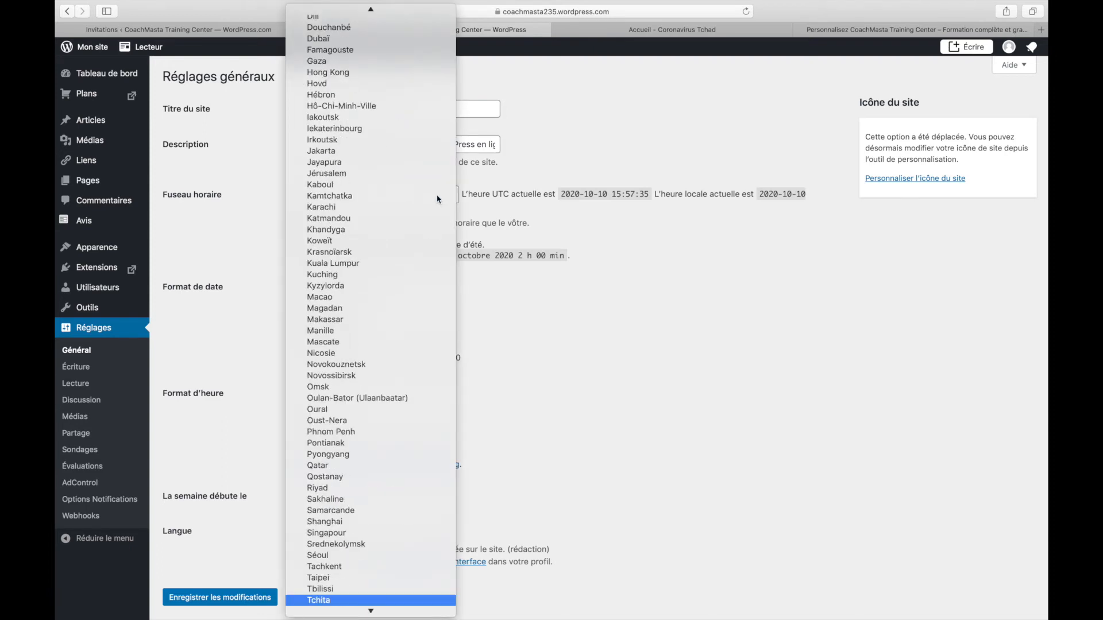
scroll(431, 247, "down", 5)
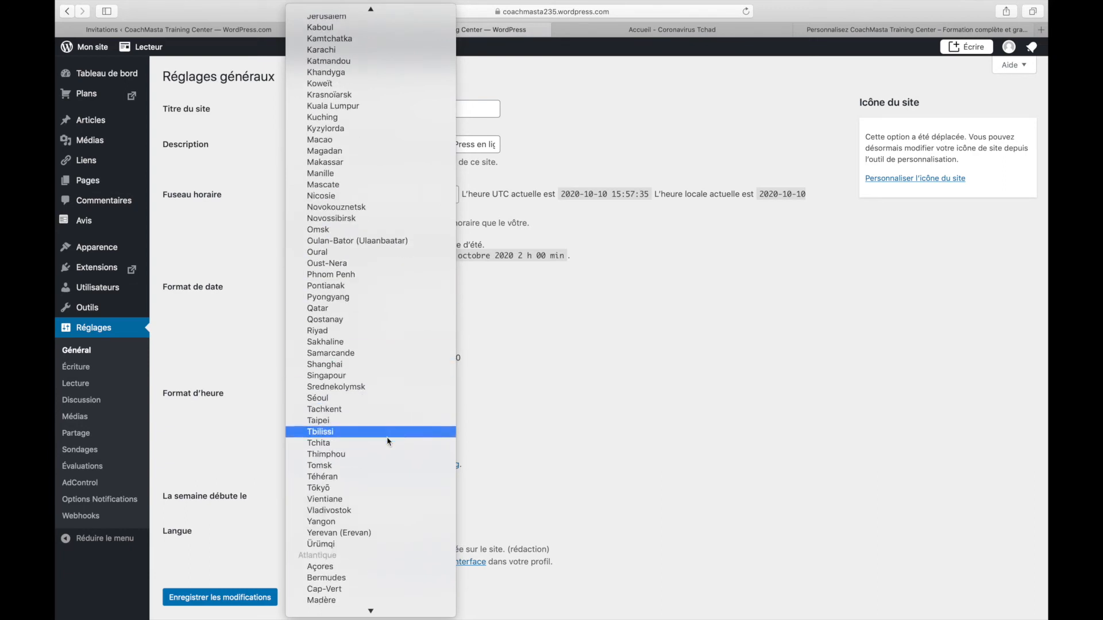
scroll(387, 465, "down", 3)
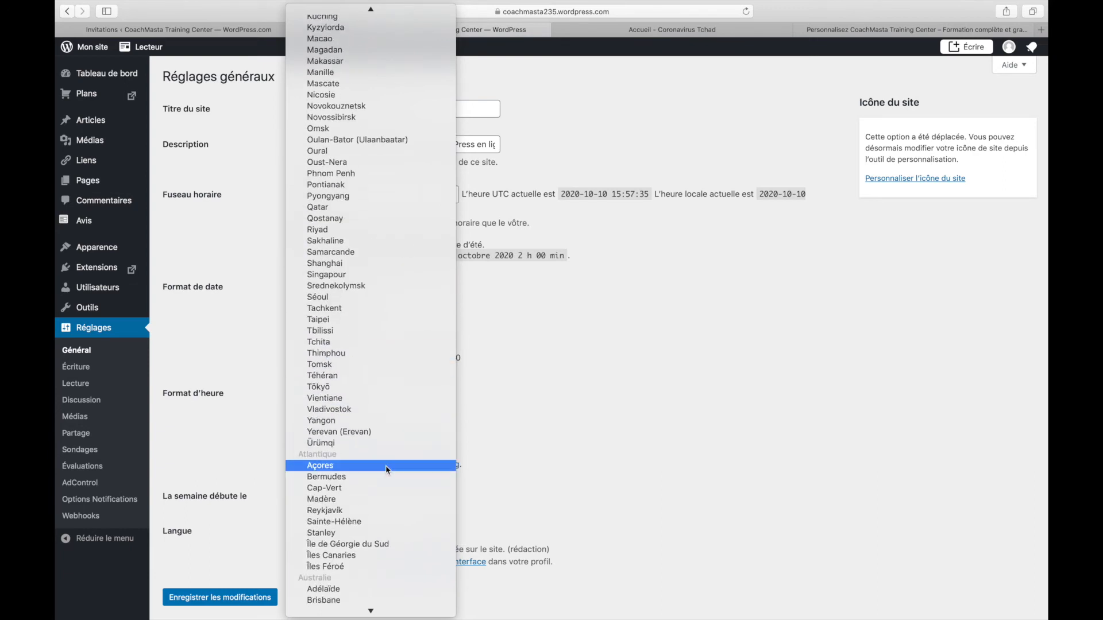
scroll(385, 466, "up", 15)
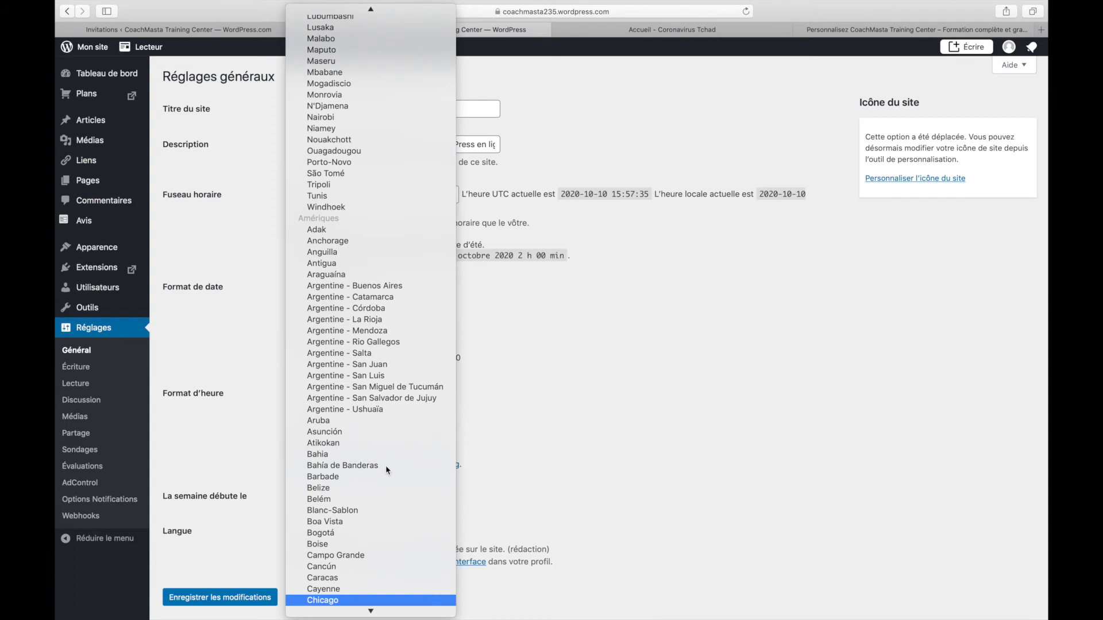
scroll(385, 469, "down", 15)
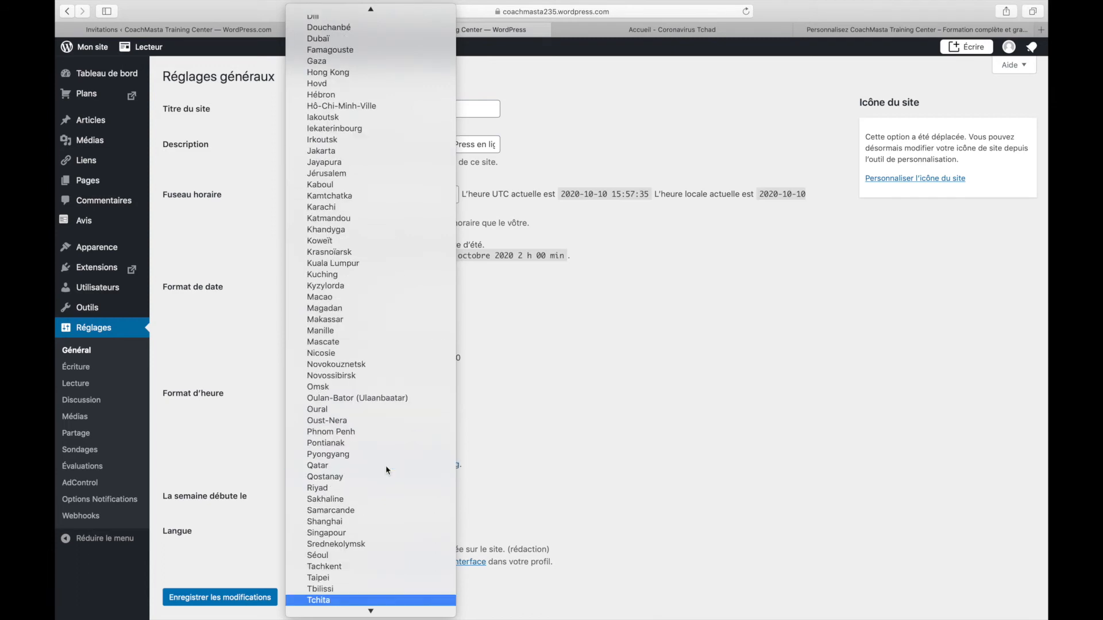
scroll(386, 470, "down", 2)
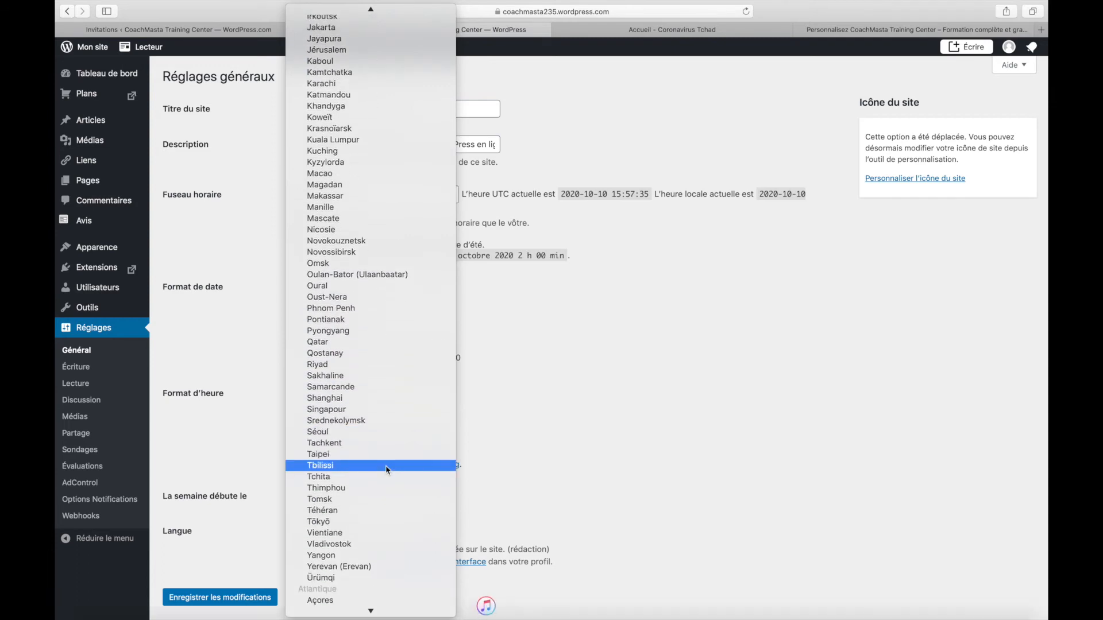
key("n")
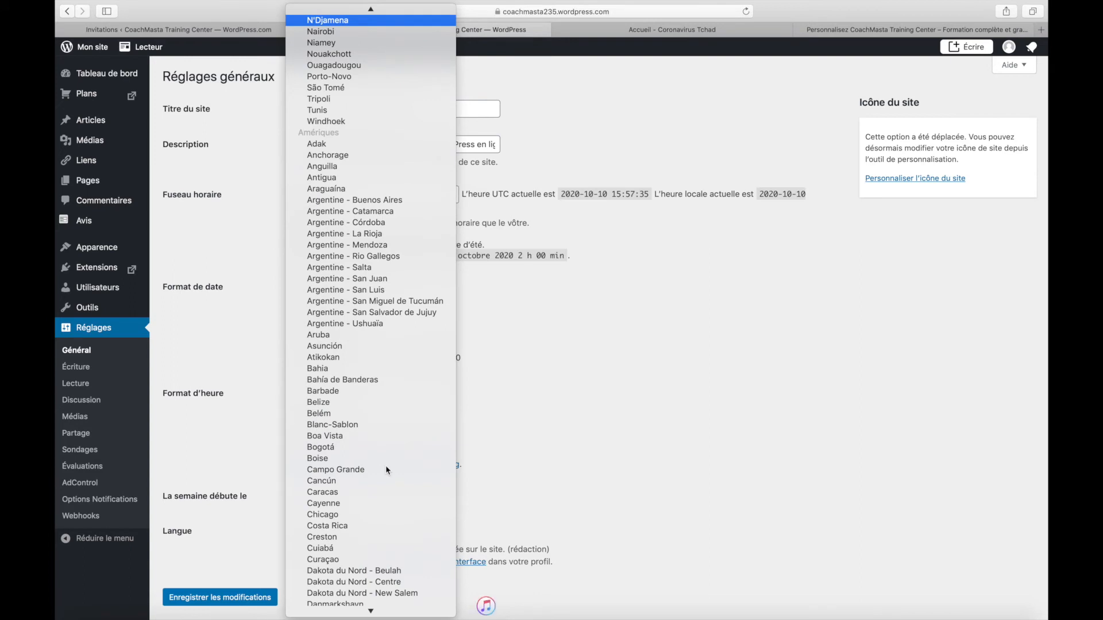
left_click(313, 21)
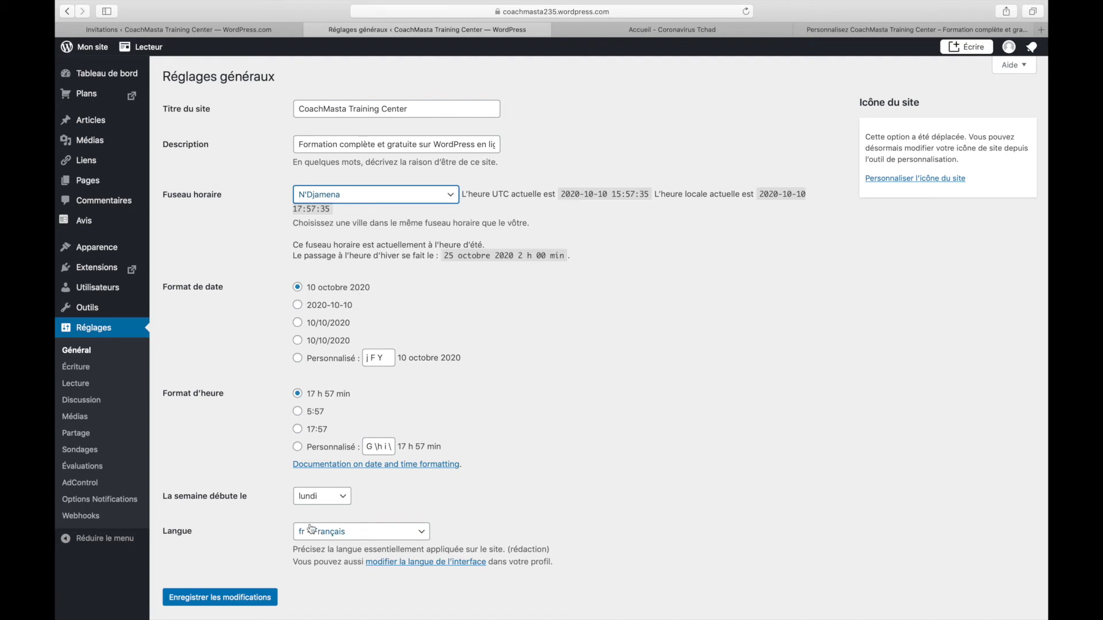
left_click(224, 597)
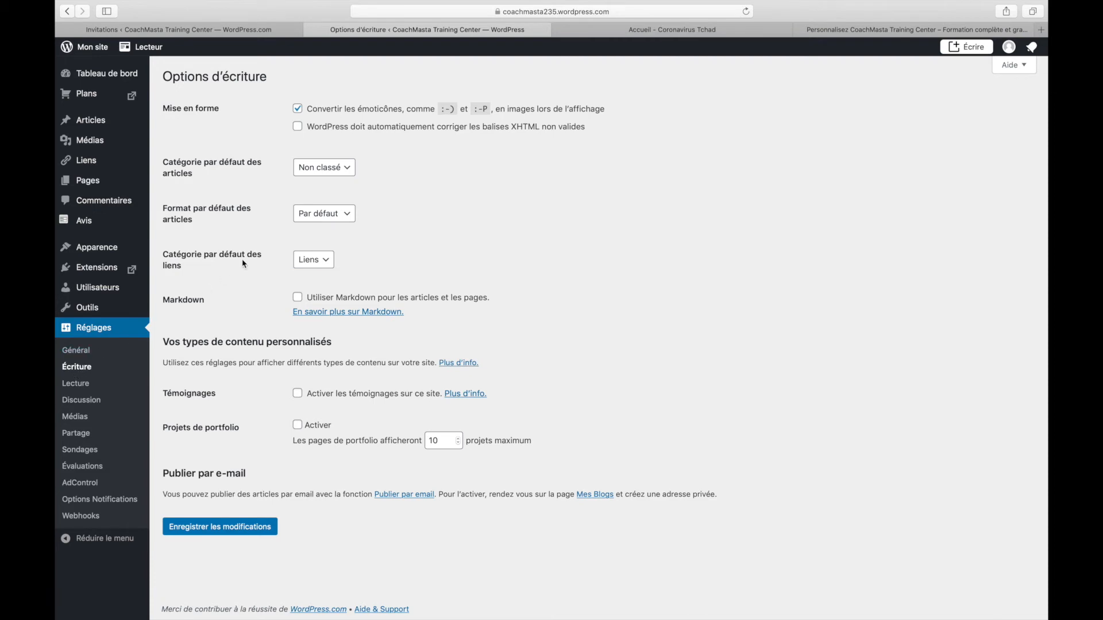
Choose Aventure for Catégorie par défaut des articles and save the Options d'écriture
left_click(333, 212)
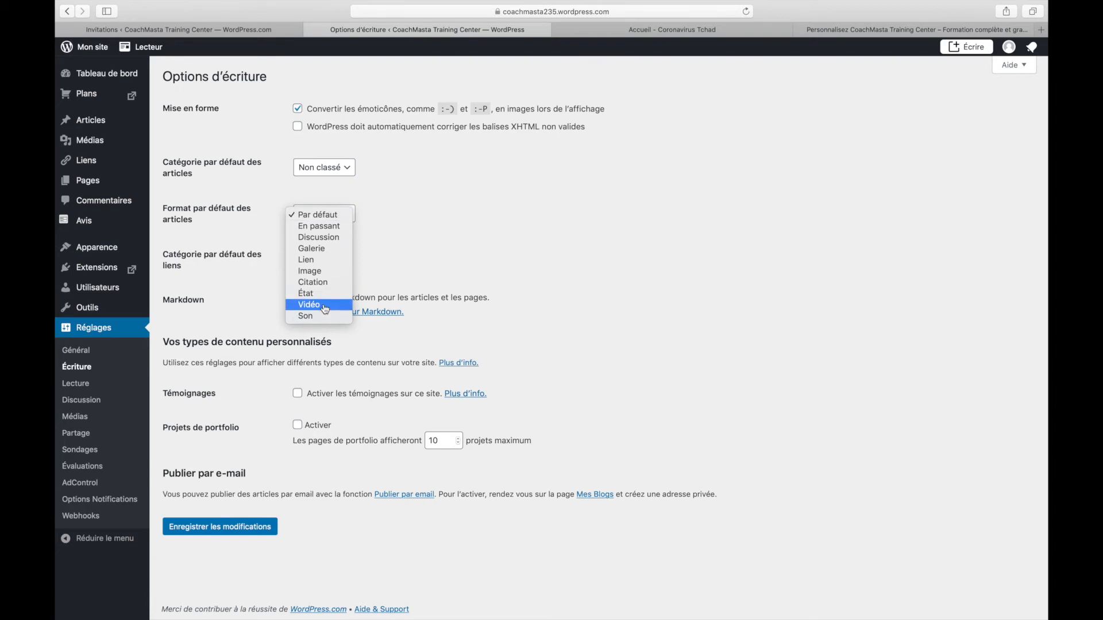
left_click(329, 180)
left_click(329, 178)
left_click(261, 195)
left_click(322, 171)
left_click(321, 161)
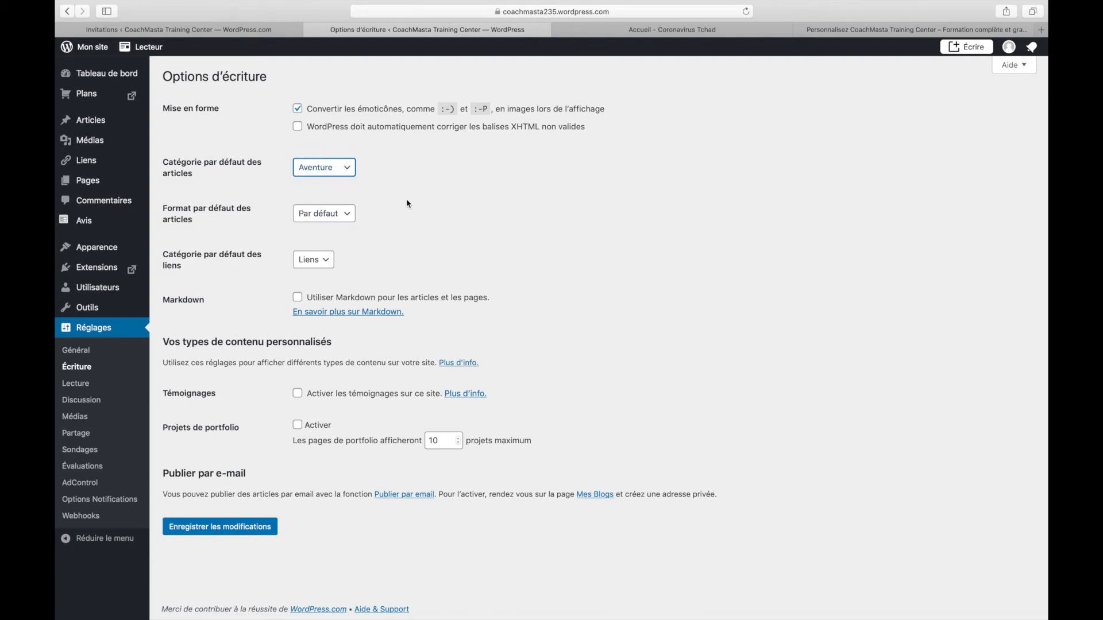
left_click(217, 539)
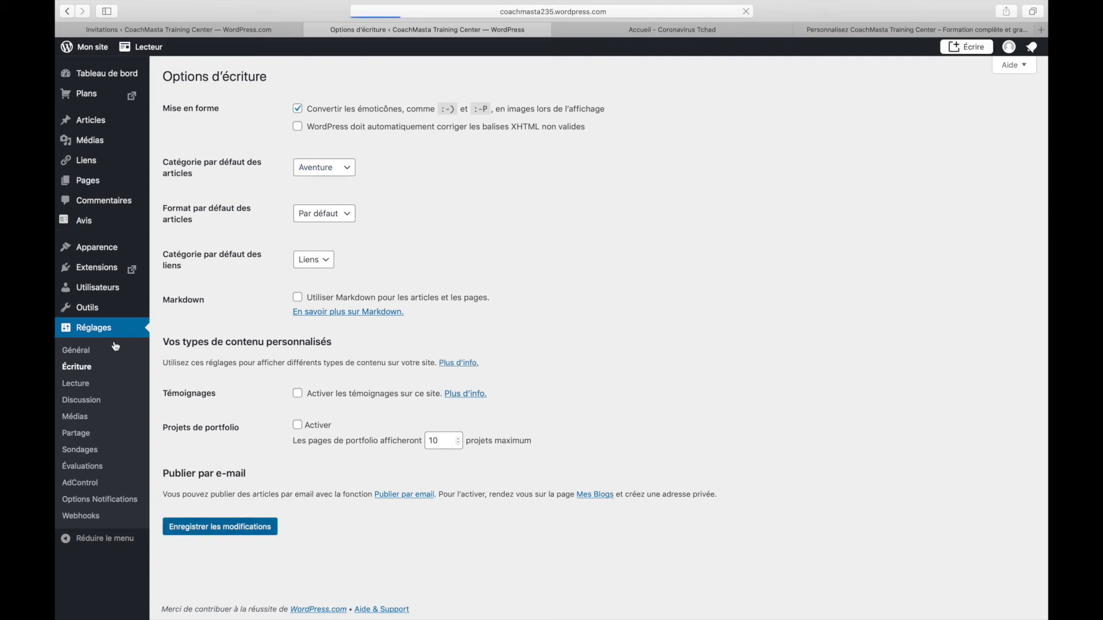
left_click(85, 386)
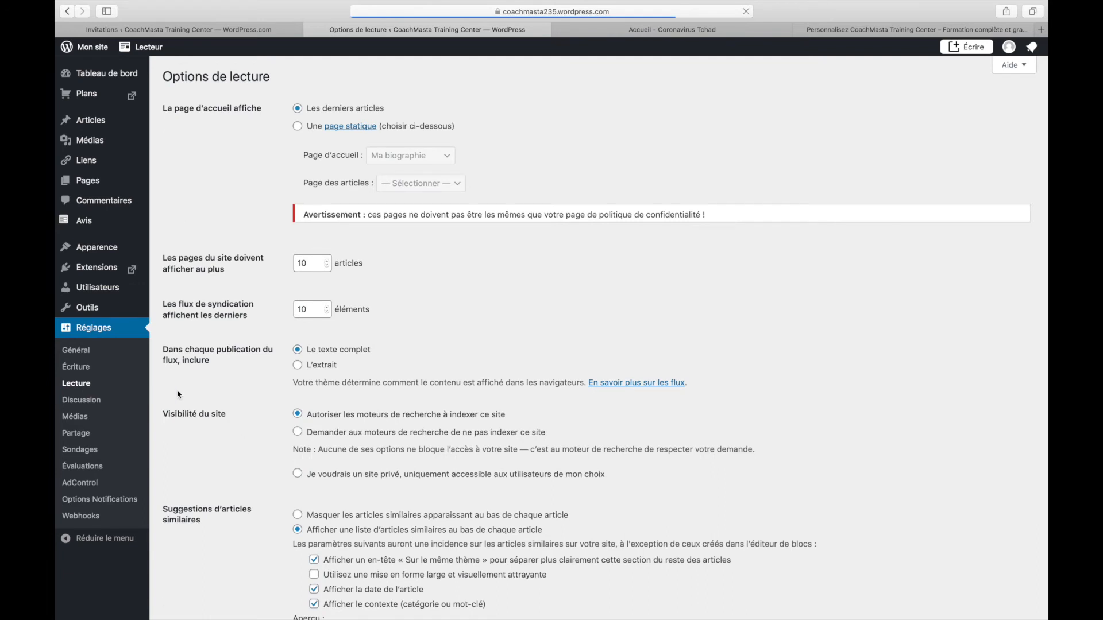
Scroll through Options de lecture and check the posts-per-page value without changing anything
scroll(209, 408, "down", 4)
scroll(210, 407, "up", 4)
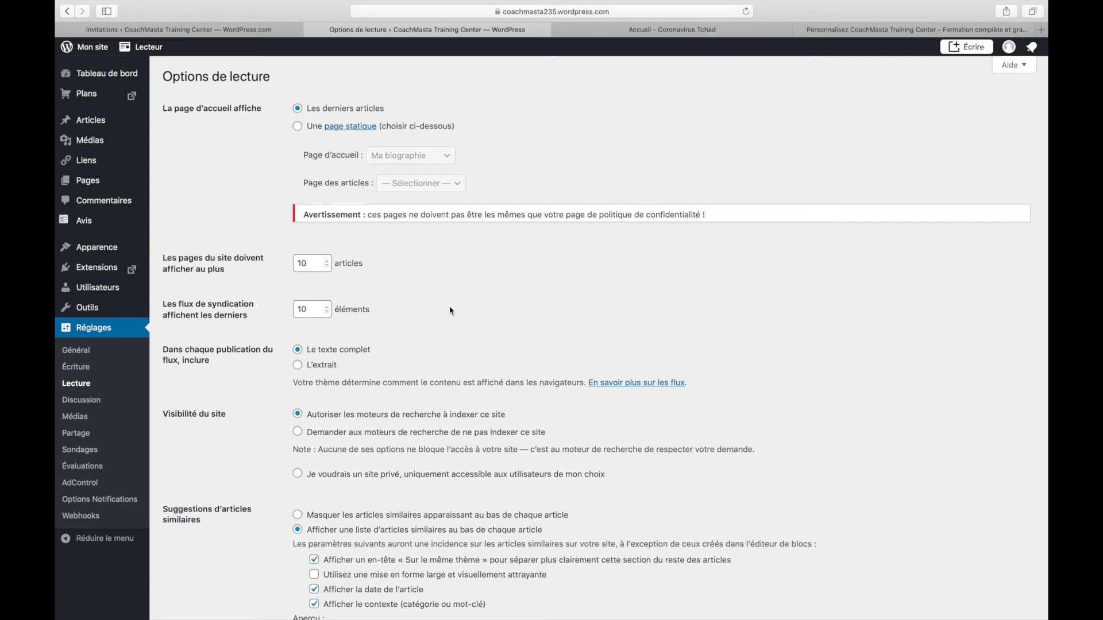
left_click(304, 263)
scroll(356, 329, "down", 10)
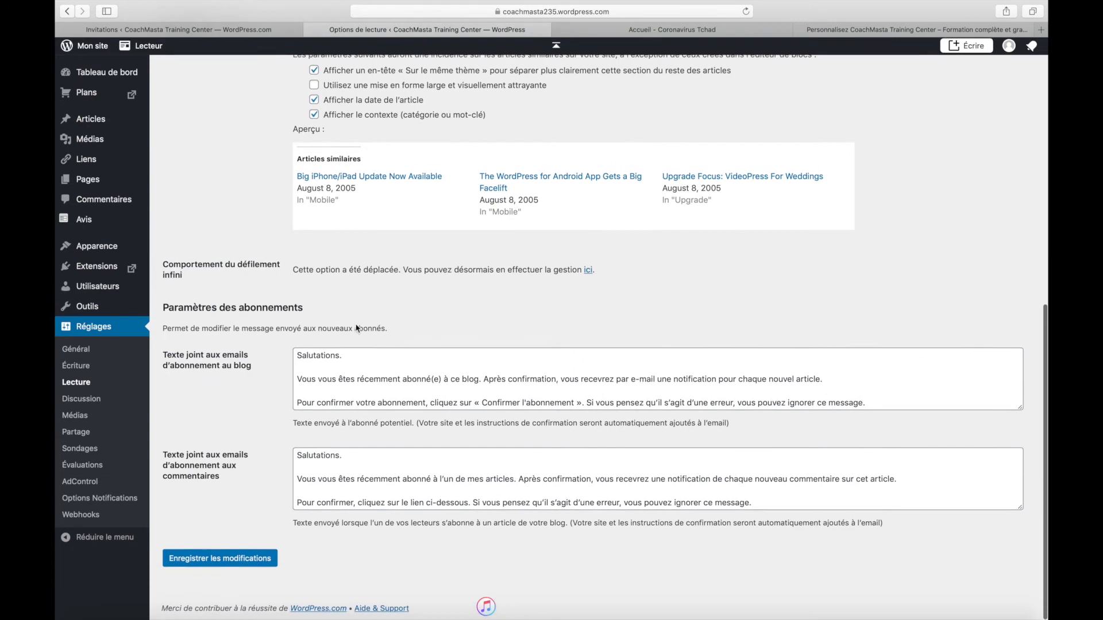
scroll(357, 329, "up", 8)
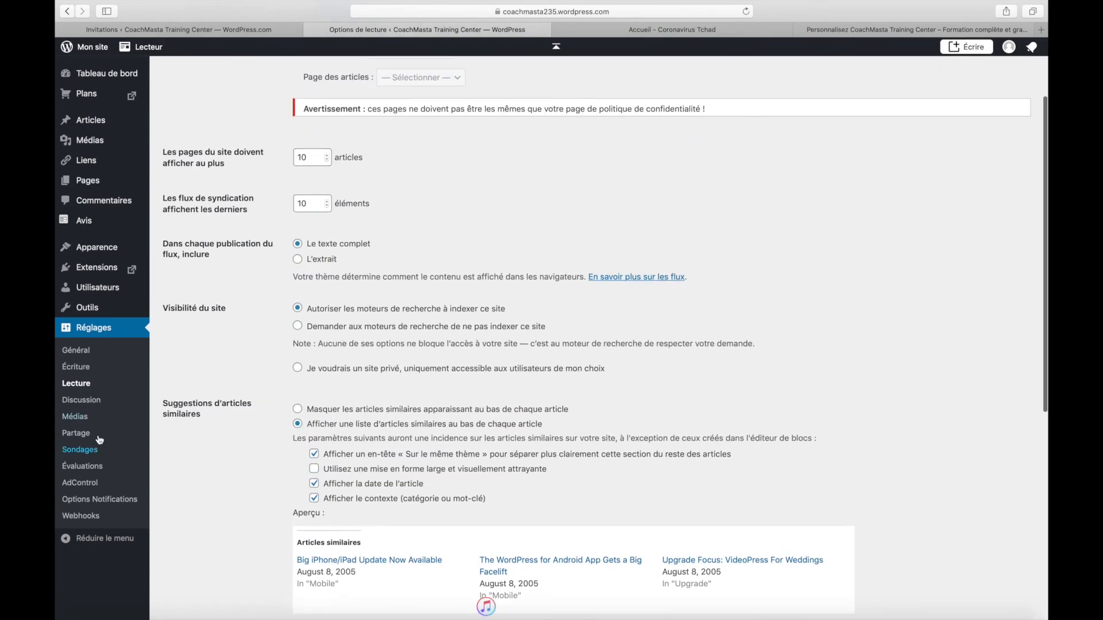
left_click(87, 401)
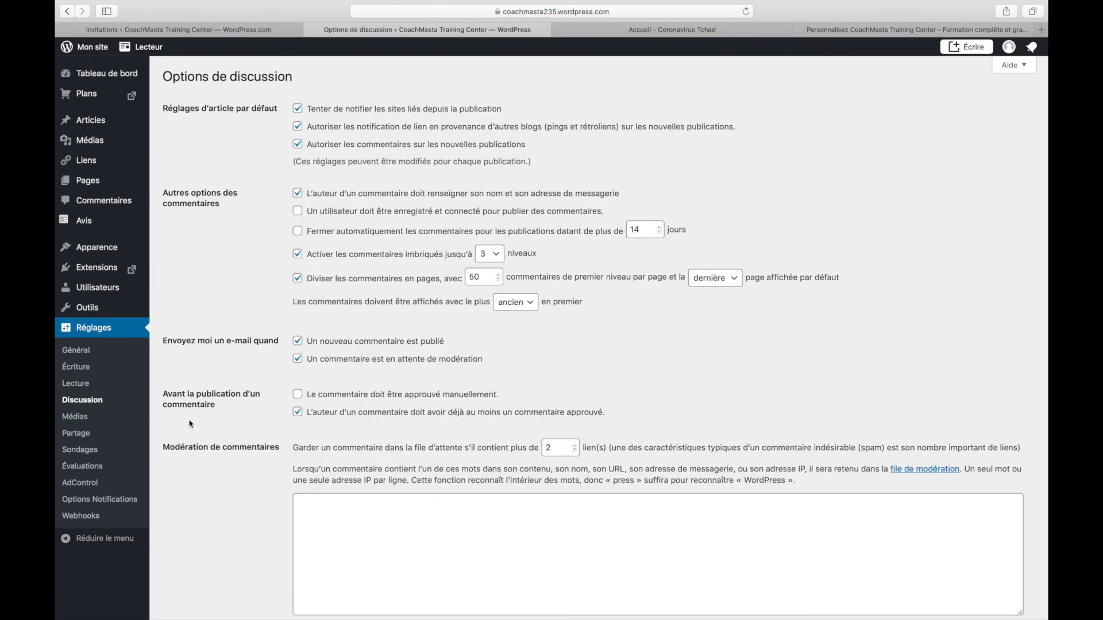
Scroll through Options de discussion, view the Sondages settings, then return to Général
scroll(236, 443, "down", 6)
scroll(236, 444, "up", 1)
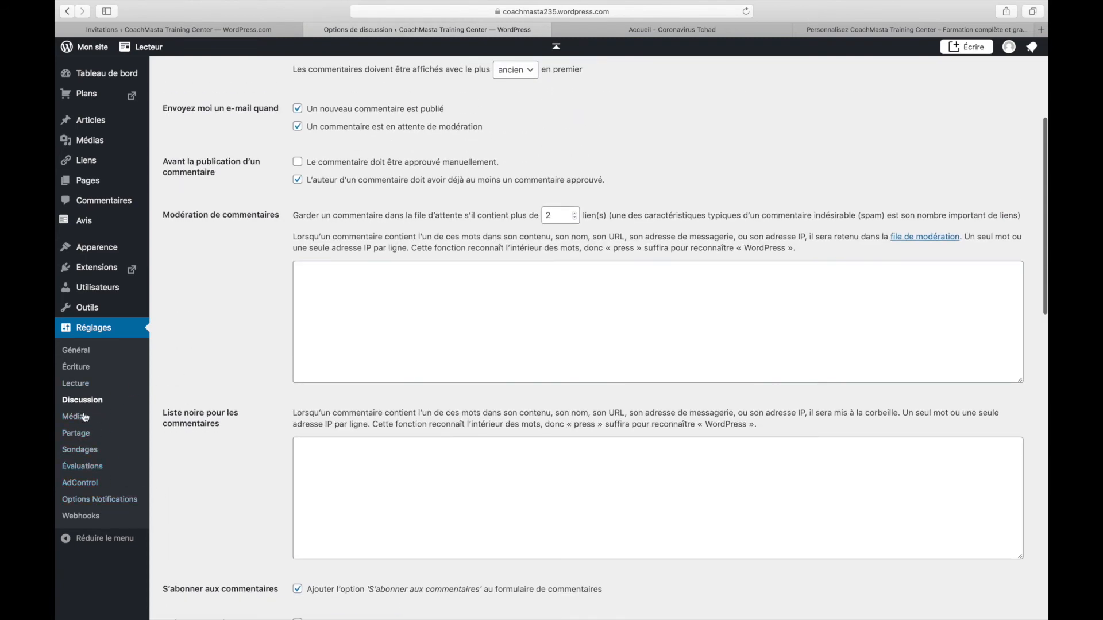
scroll(539, 359, "up", 6)
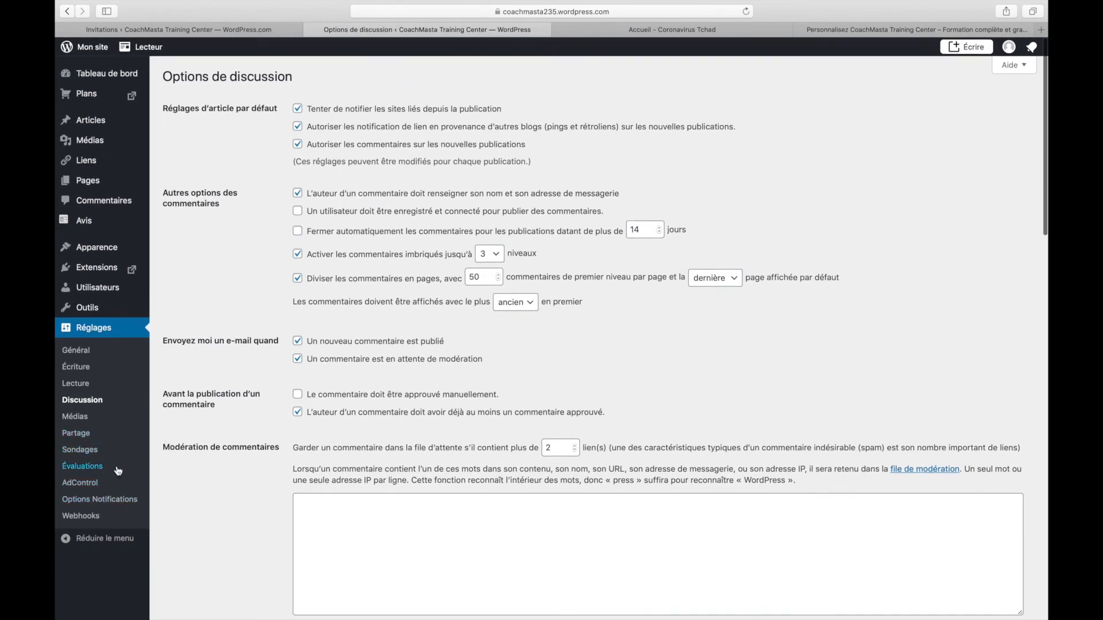
left_click(92, 449)
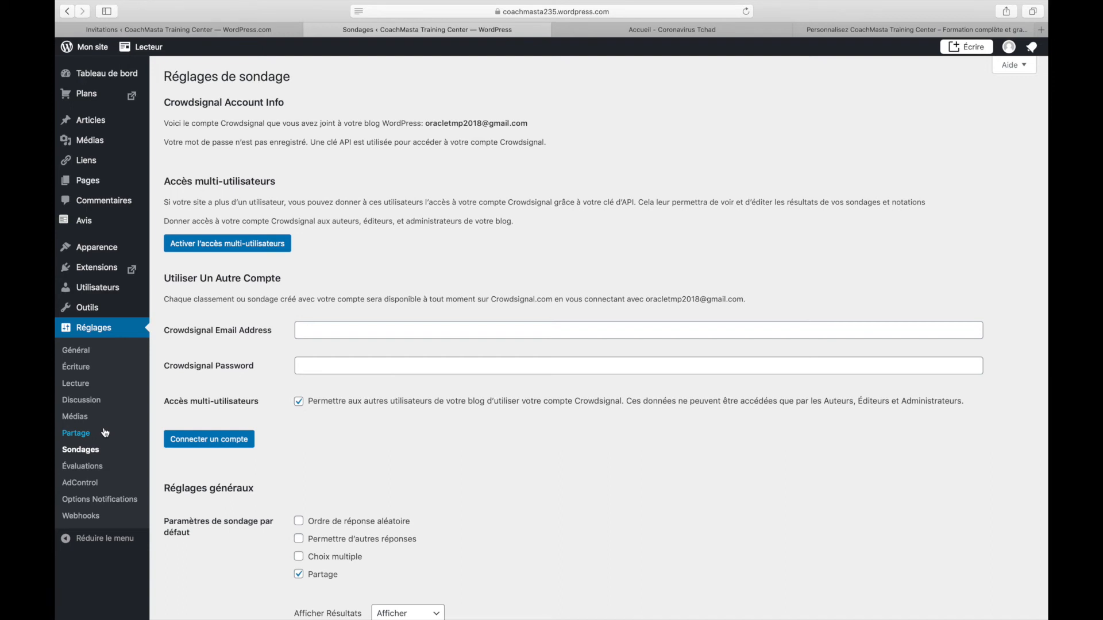
left_click(77, 350)
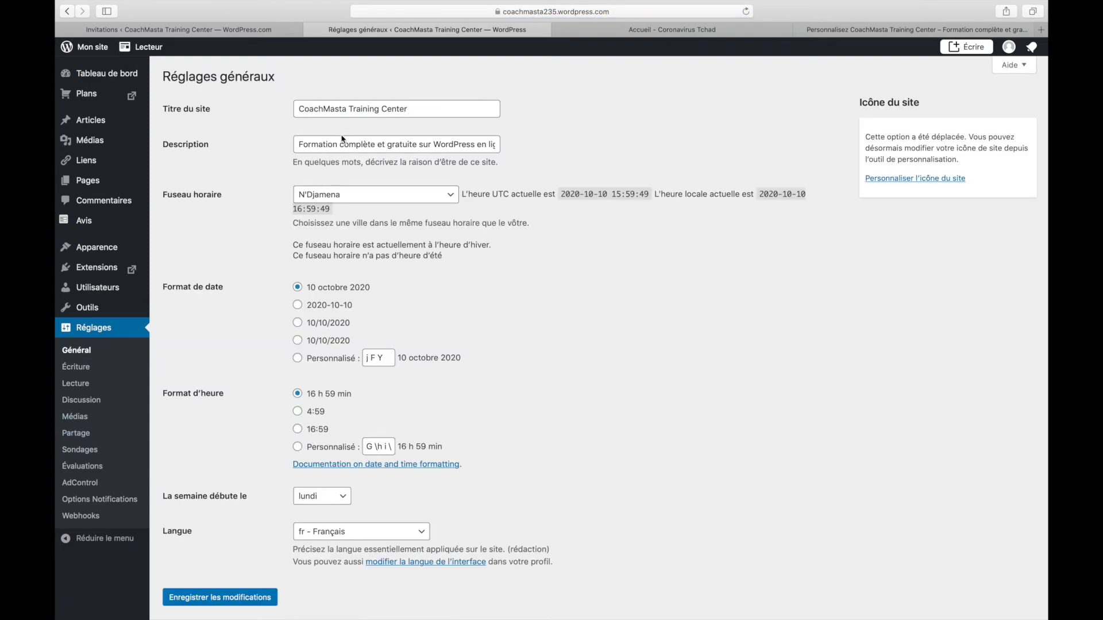
Scroll the Description field to its end, then open the Tous les utilisateurs list
left_click(343, 144)
left_click_drag(513, 149, 529, 151)
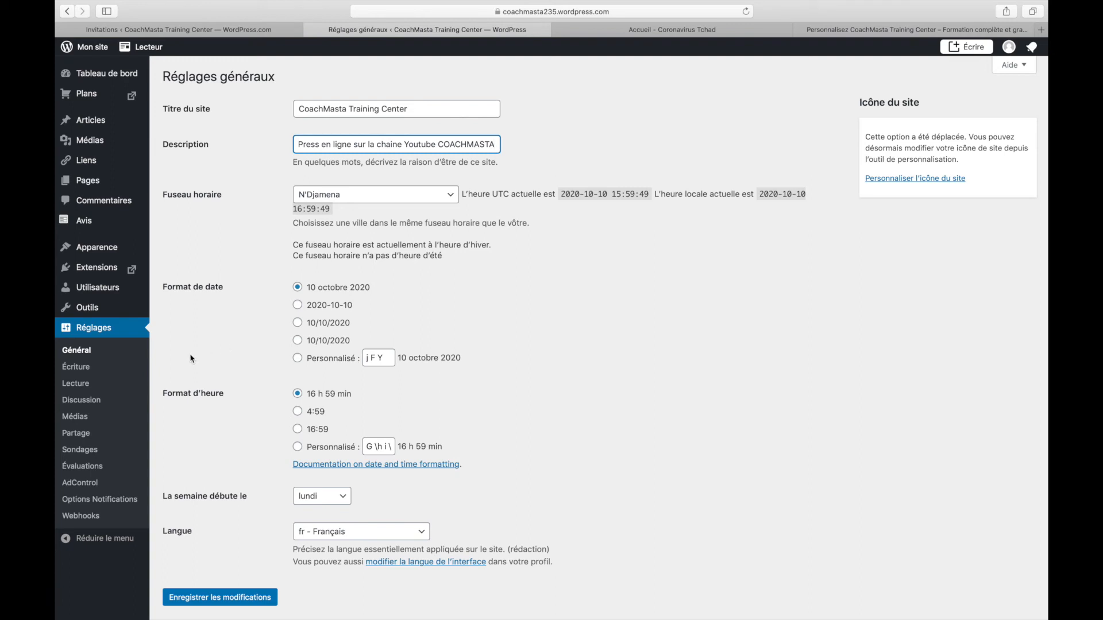
mouse_move(96, 286)
left_click(195, 290)
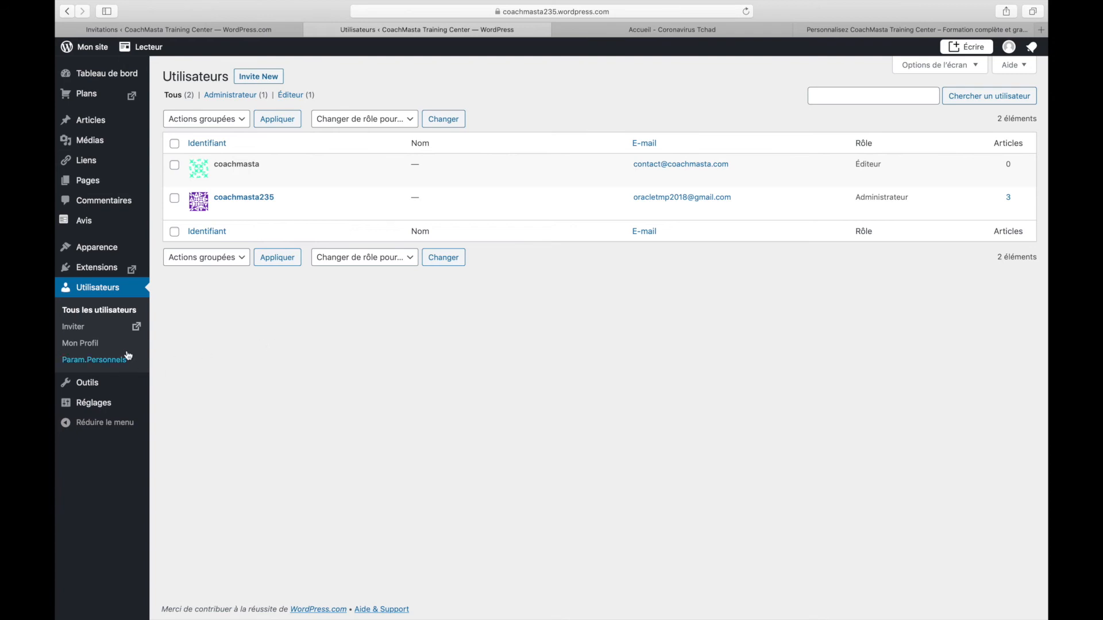
left_click(106, 346)
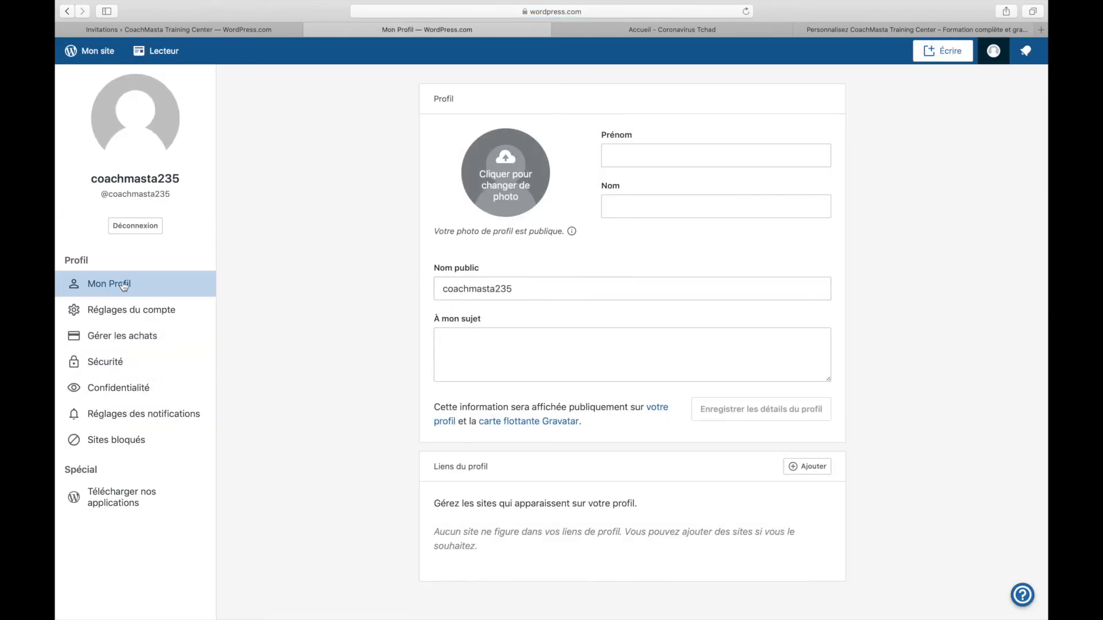
left_click(68, 11)
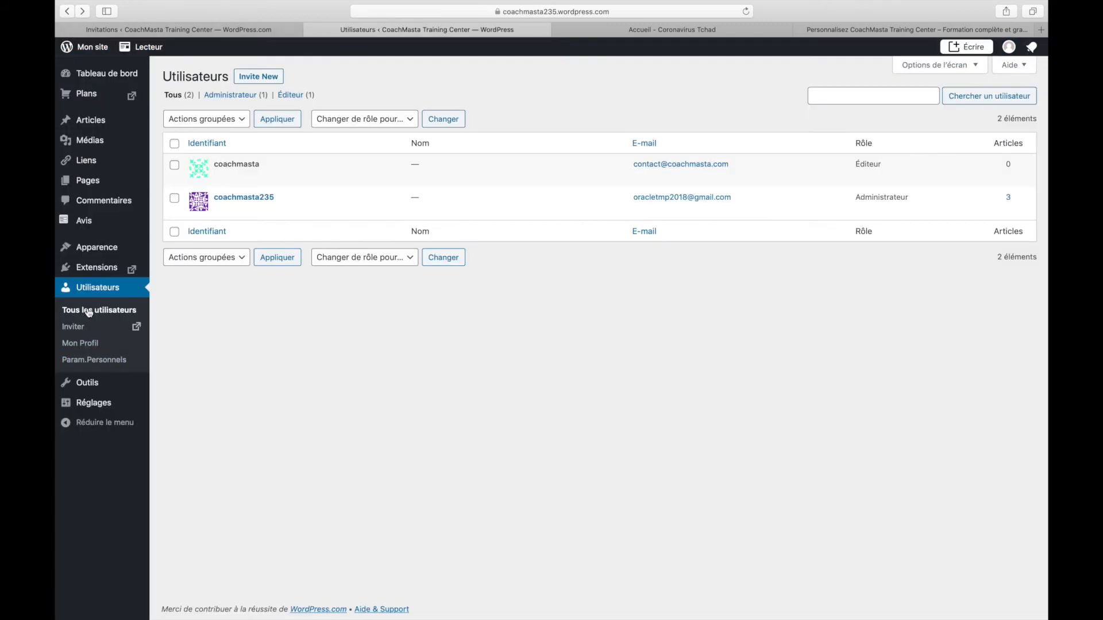
left_click(80, 344)
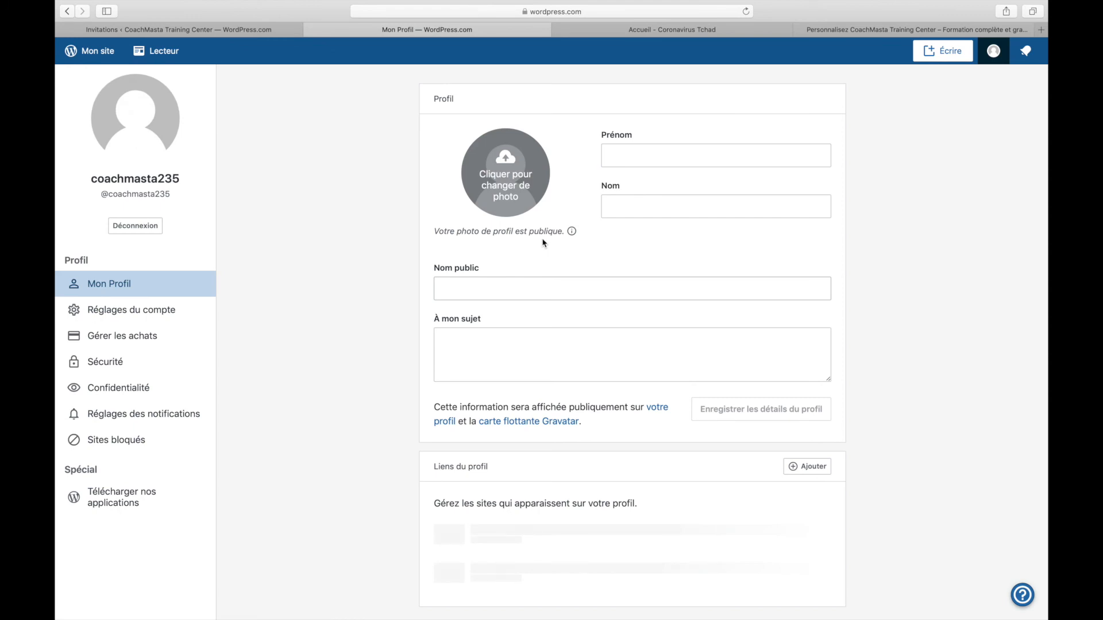
left_click(635, 156)
left_click(641, 201)
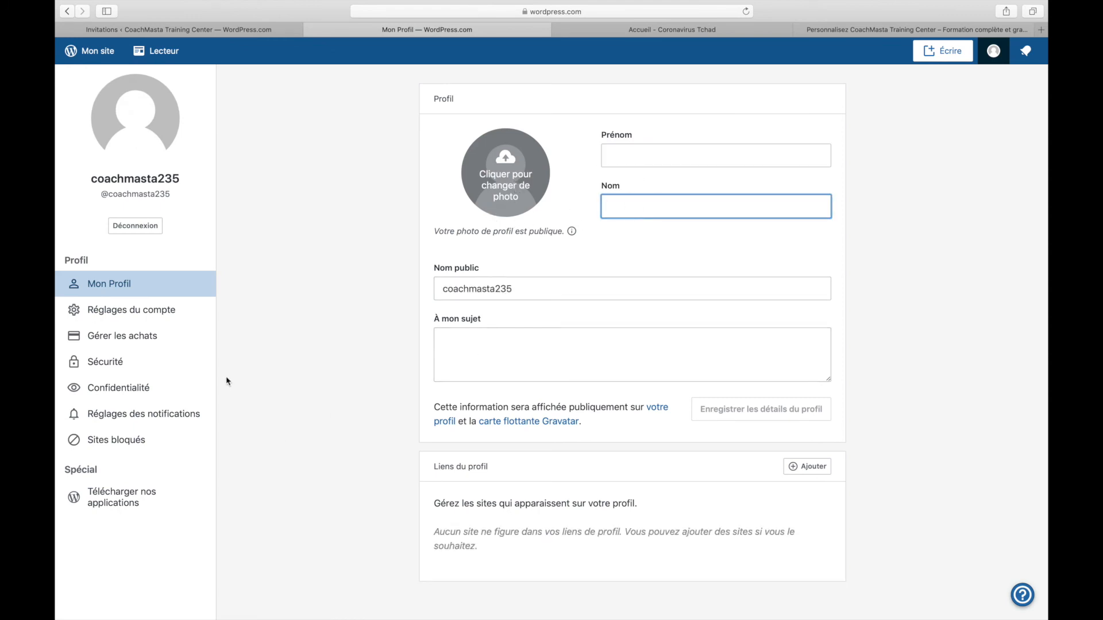
left_click(92, 362)
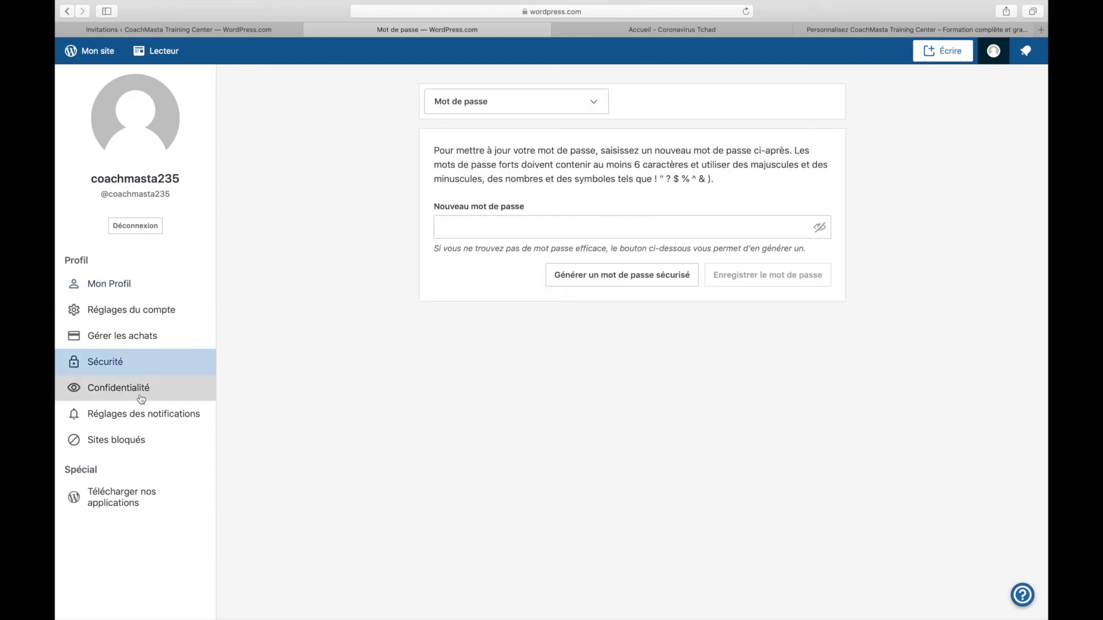
left_click(532, 228)
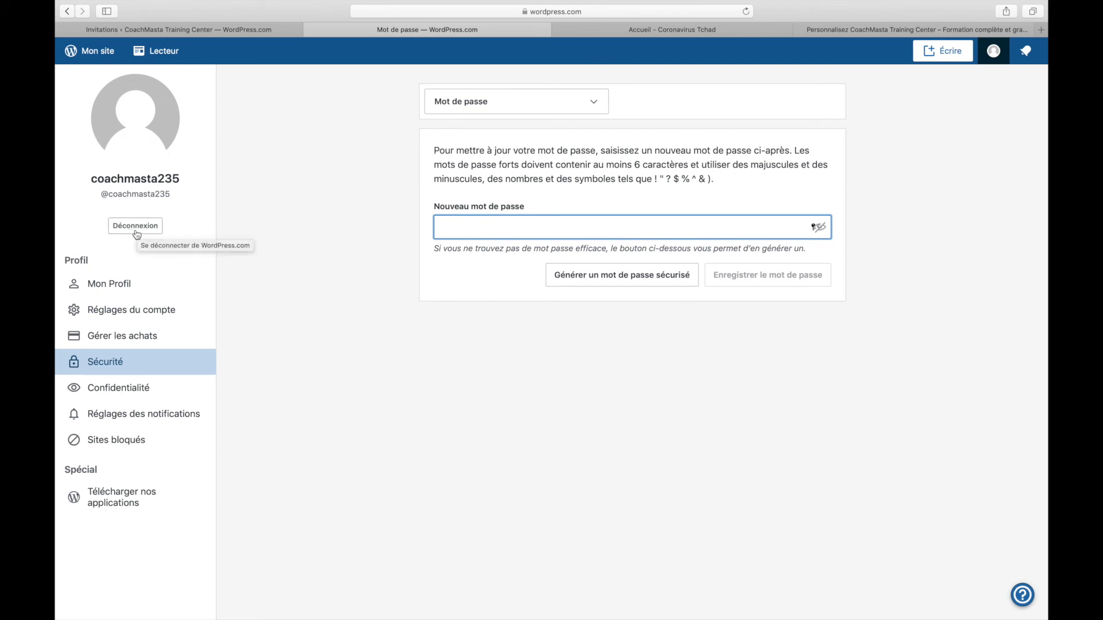
left_click(65, 15)
left_click(65, 15)
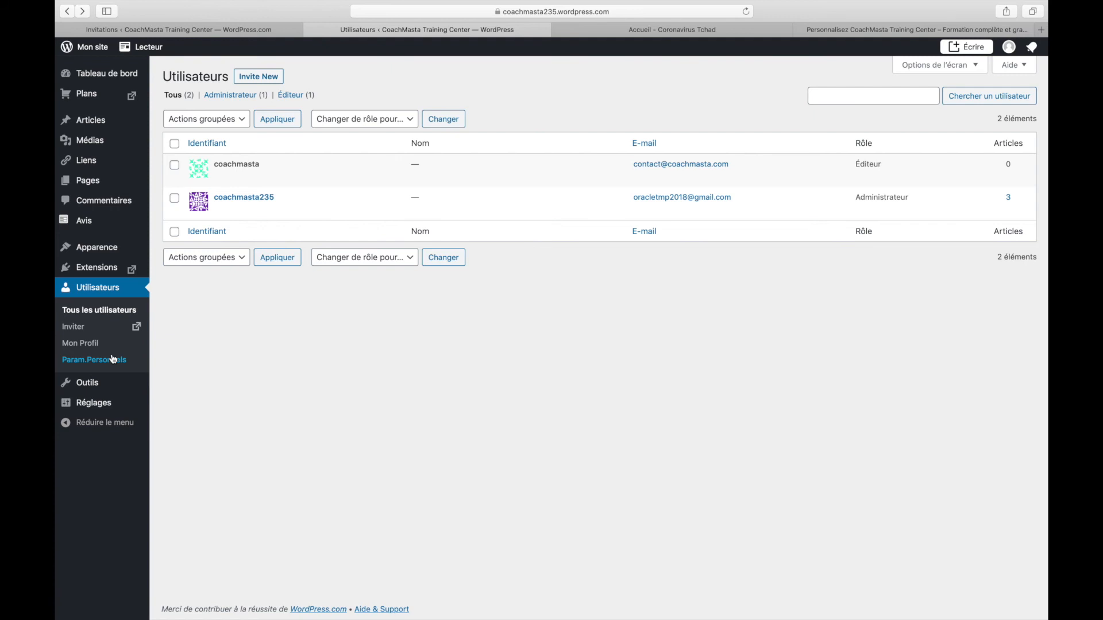
mouse_move(103, 106)
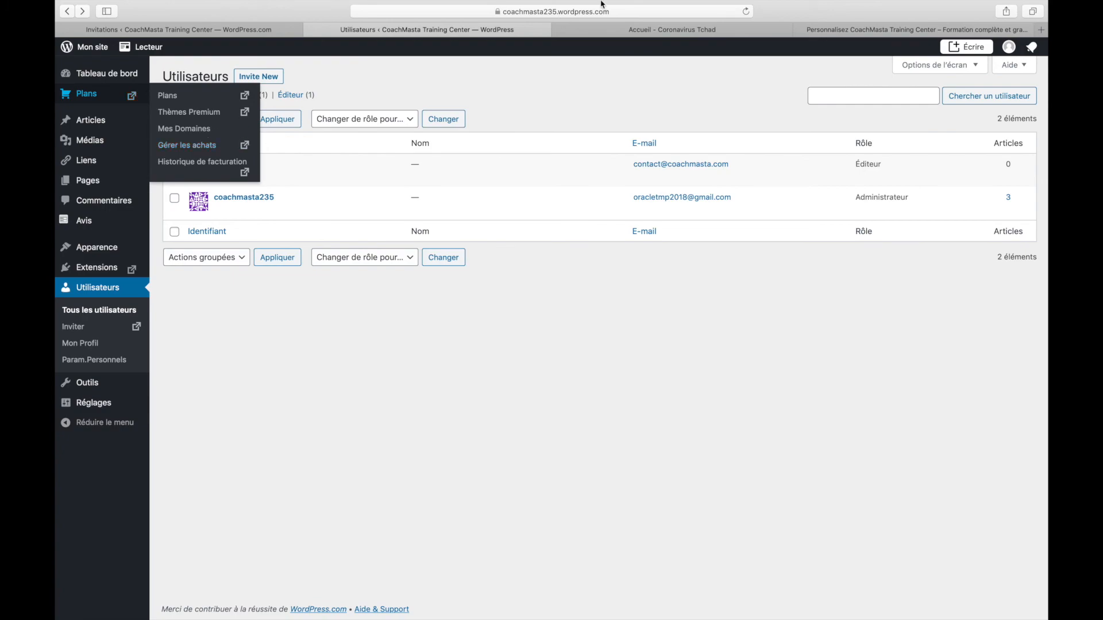
Switch to the Coronavirus Tchad homepage and scroll from its case statistics down to the footer and back
left_click(716, 30)
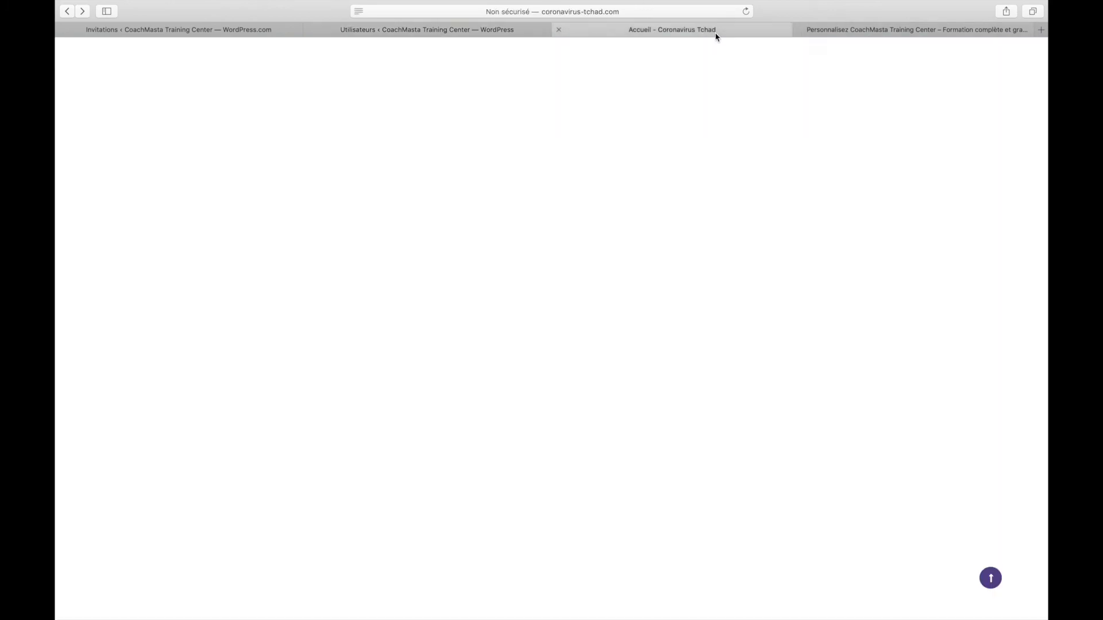
scroll(639, 199, "up", 15)
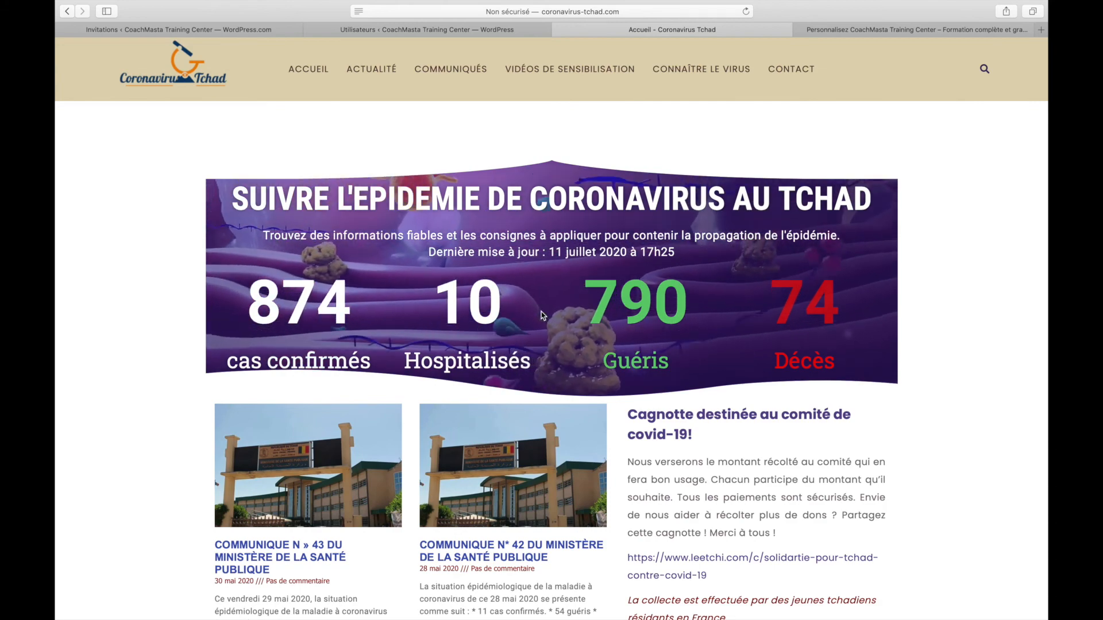
scroll(495, 254, "down", 5)
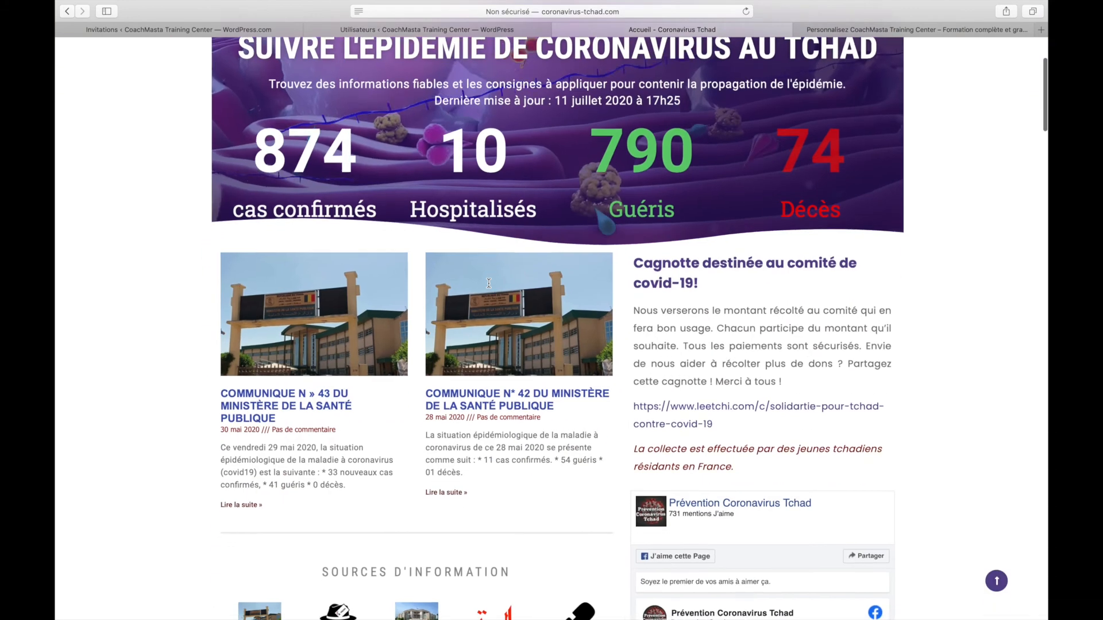
scroll(495, 255, "down", 15)
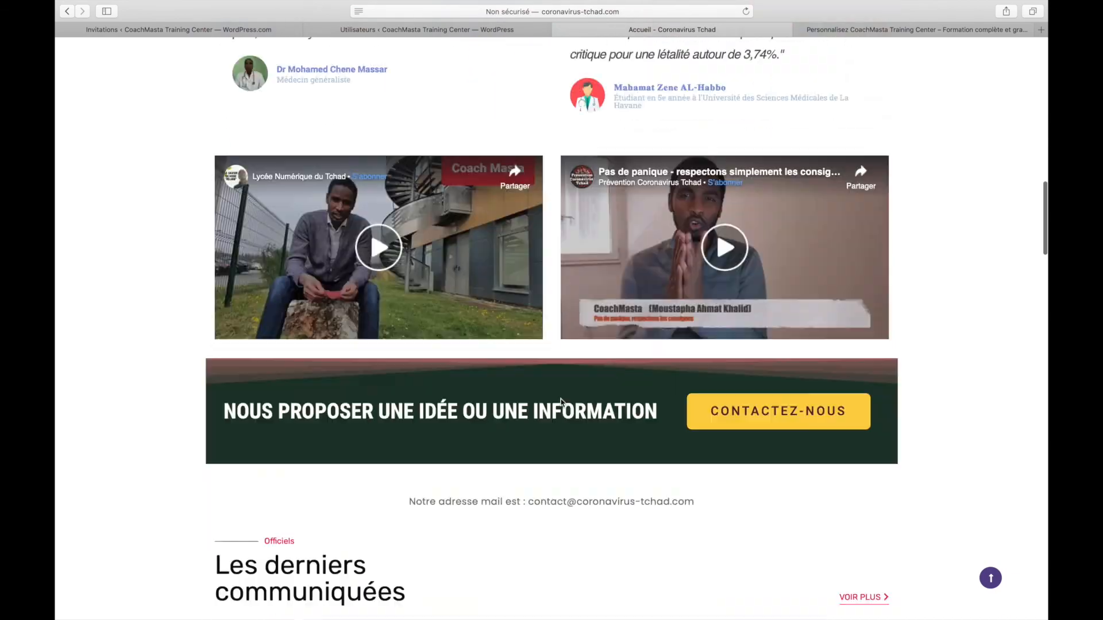
scroll(561, 402, "down", 20)
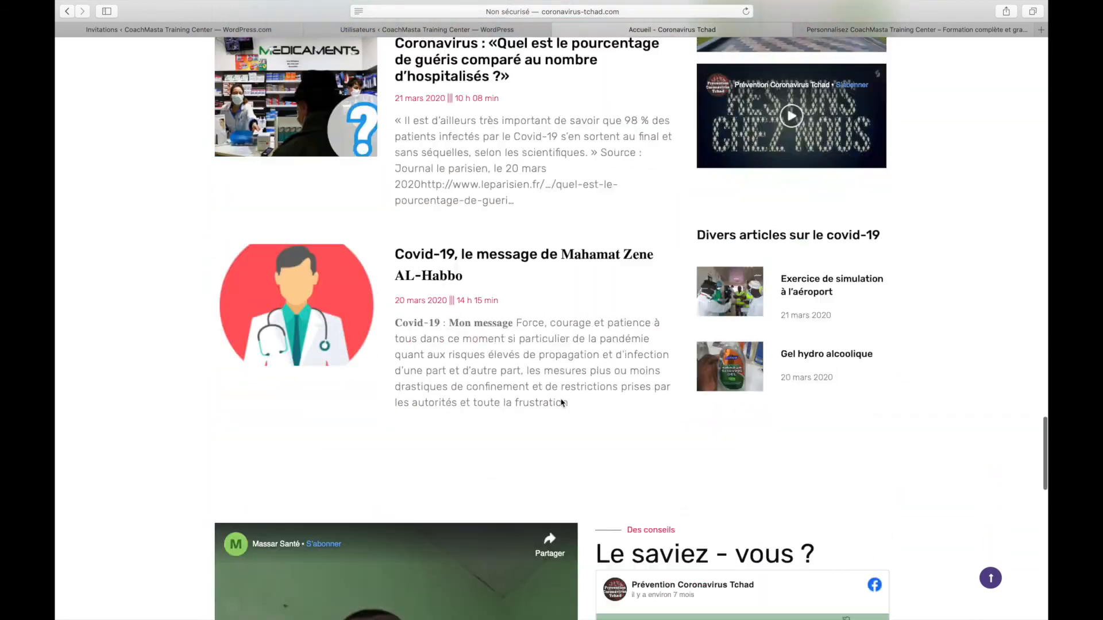
scroll(562, 402, "up", 20)
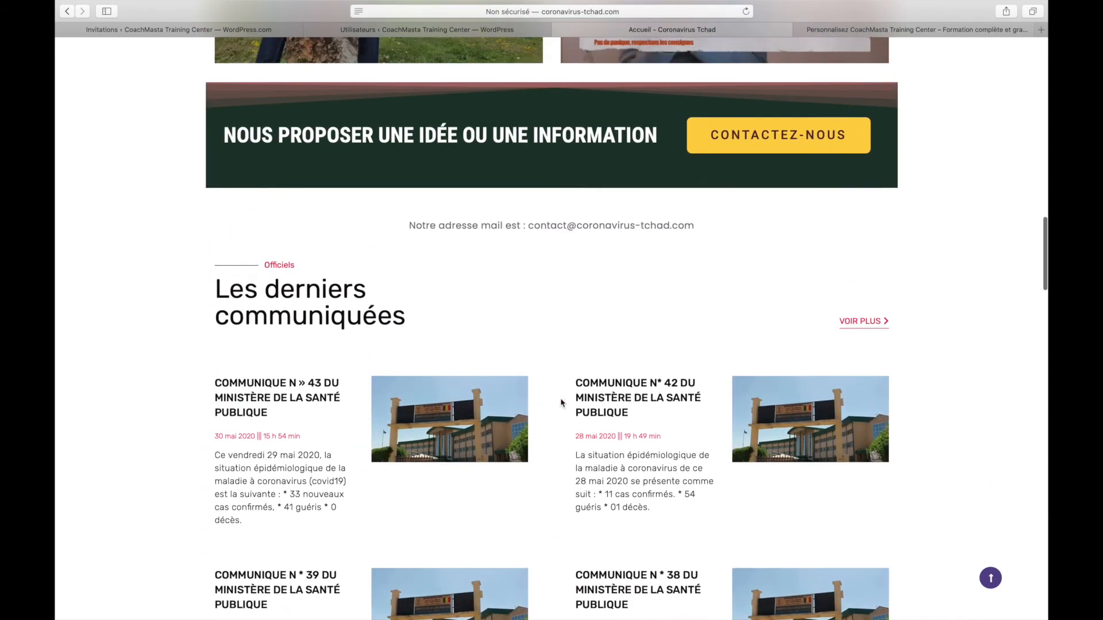
scroll(562, 403, "down", 20)
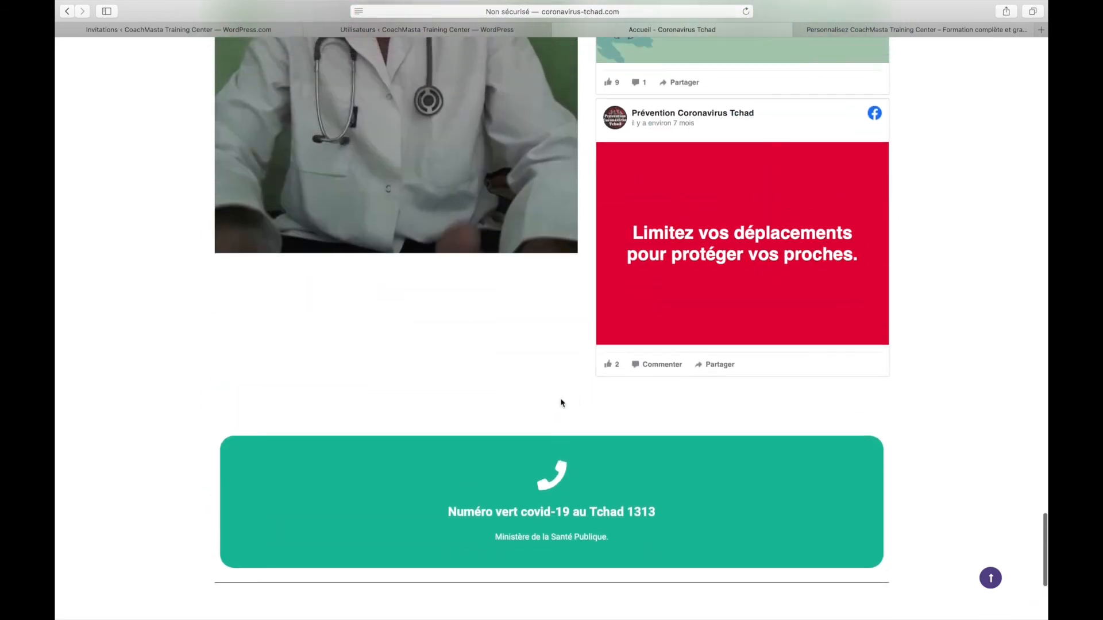
scroll(562, 403, "down", 6)
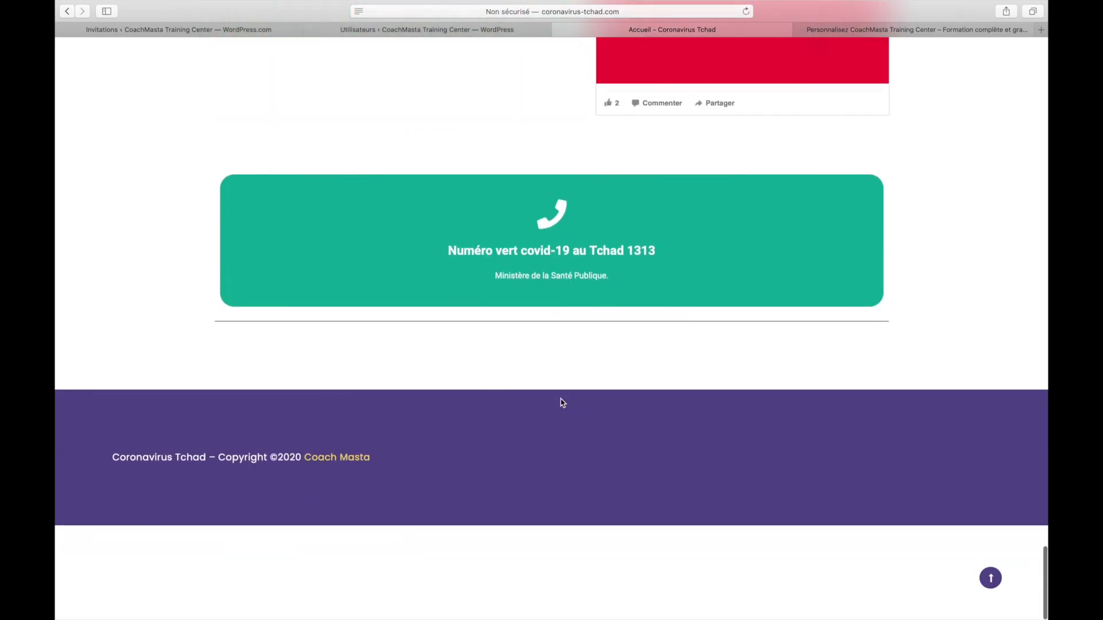
scroll(563, 403, "up", 2)
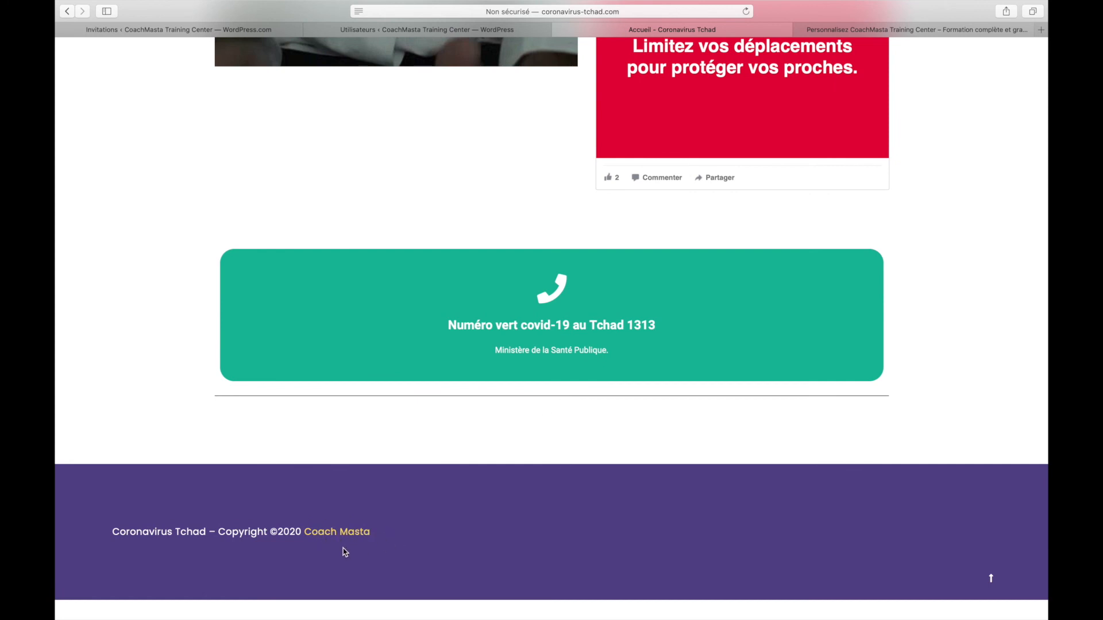
scroll(345, 553, "up", 20)
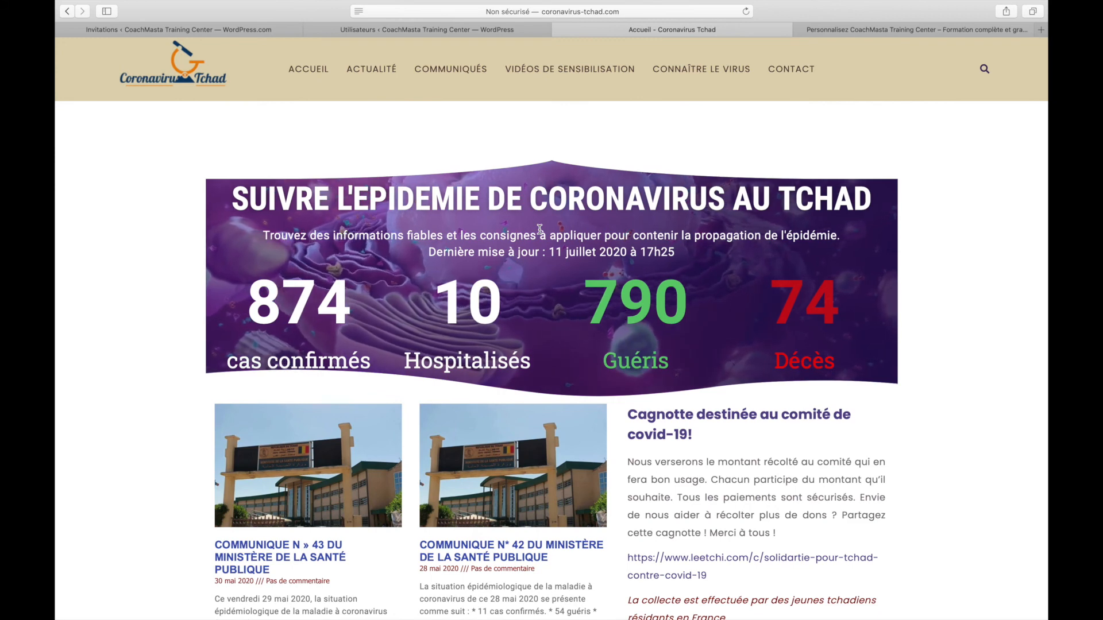
Search Google for 'joomla!' in a new tab, then return to the site's Invitations page
key("super+t")
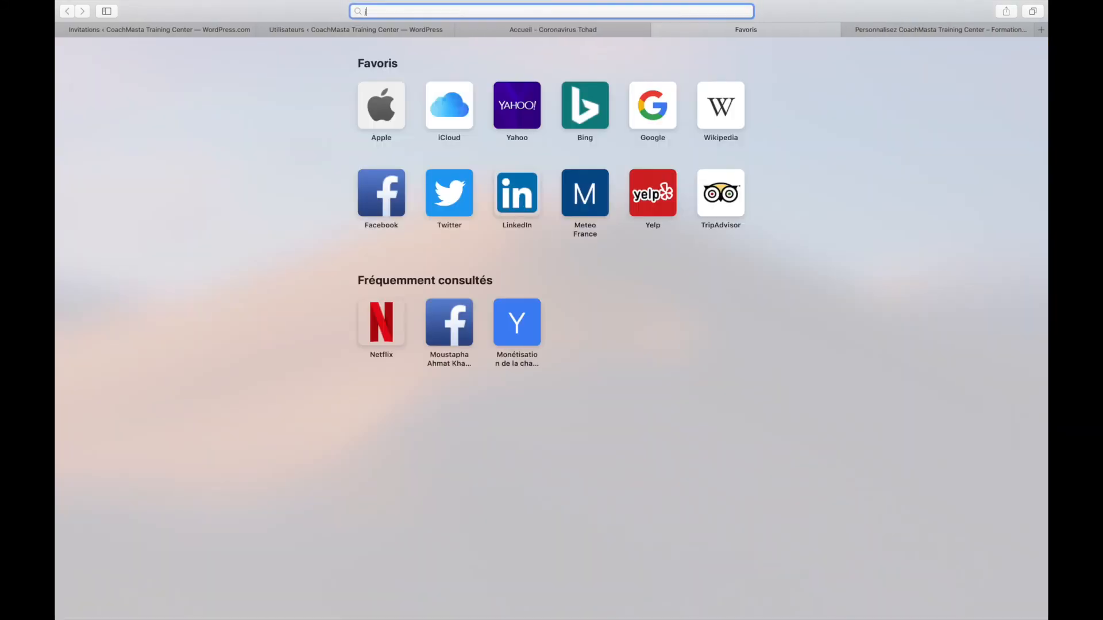
type("joomla!")
key("Return")
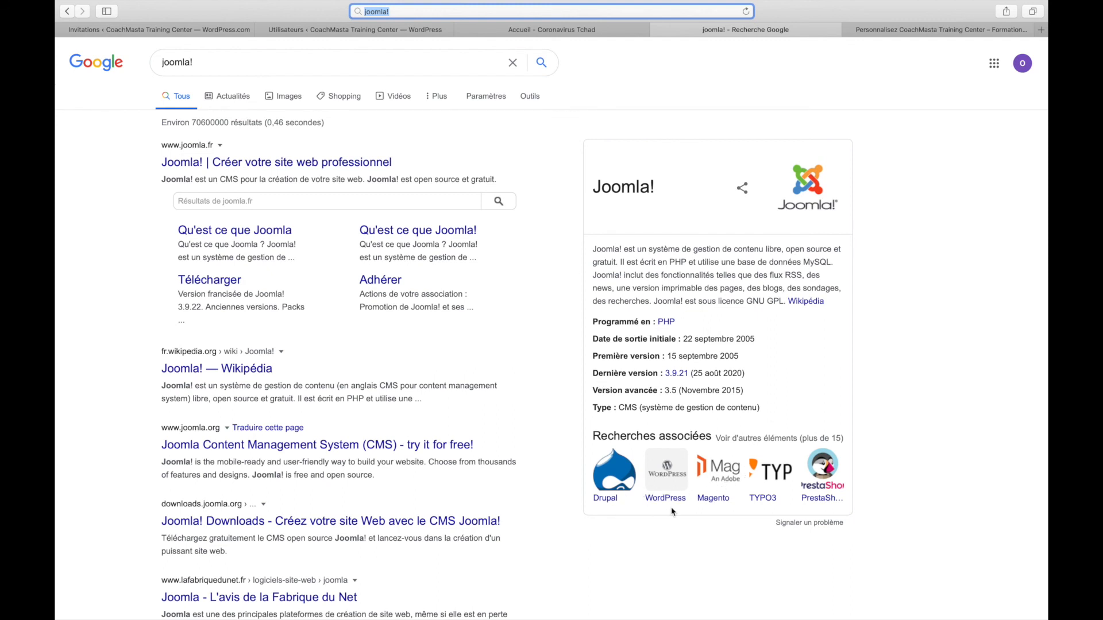
left_click(763, 510)
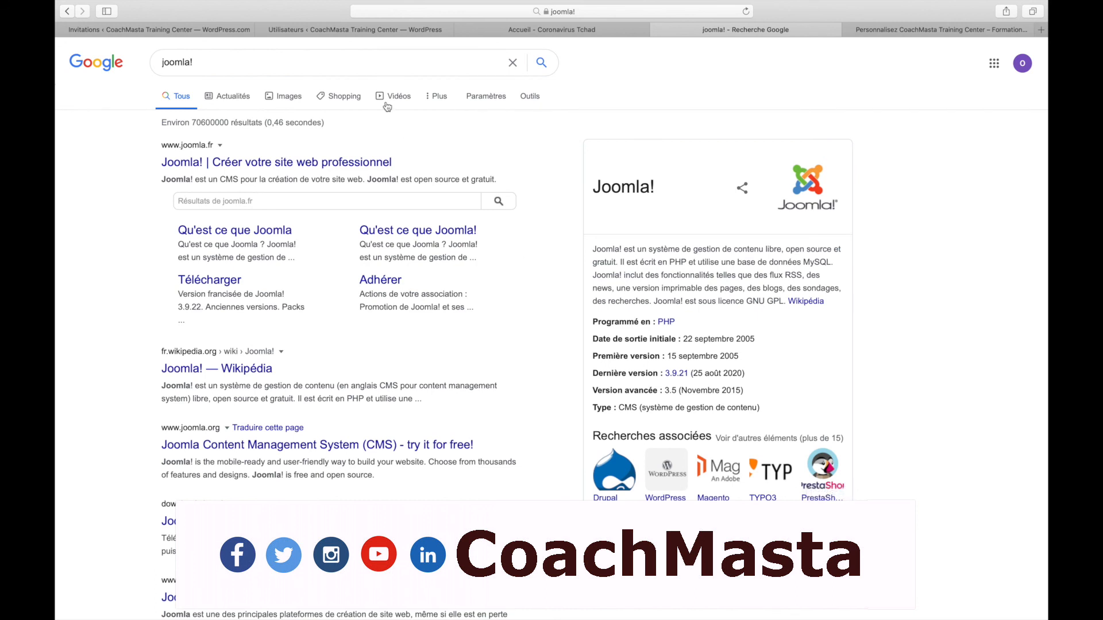
left_click(208, 29)
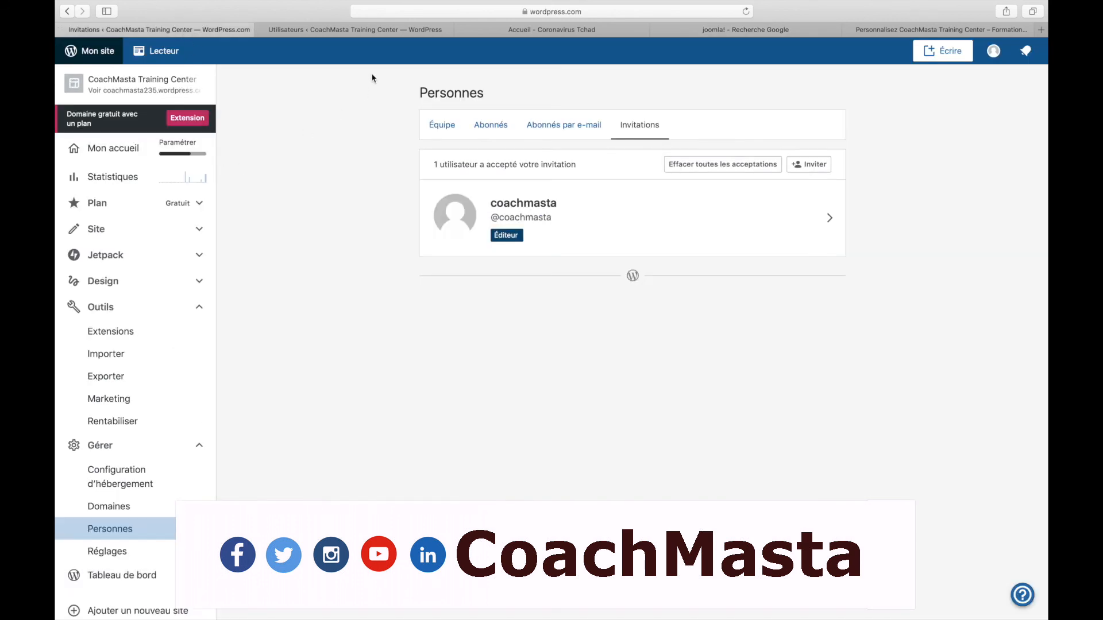
Go back to the Utilisateurs list showing the Éditeur and Administrateur accounts
left_click(320, 33)
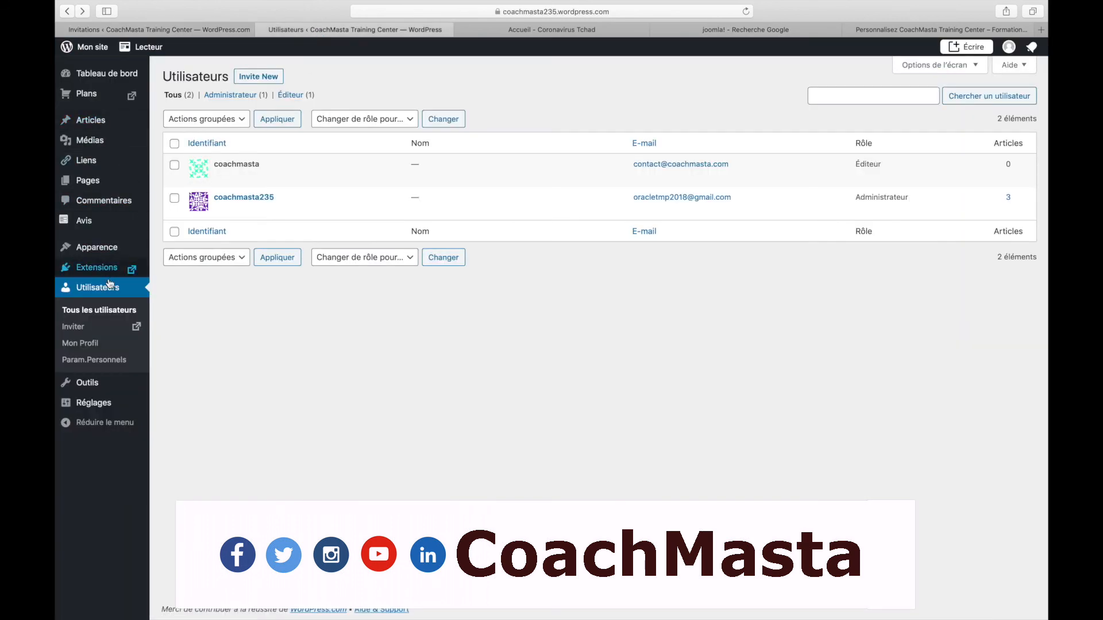